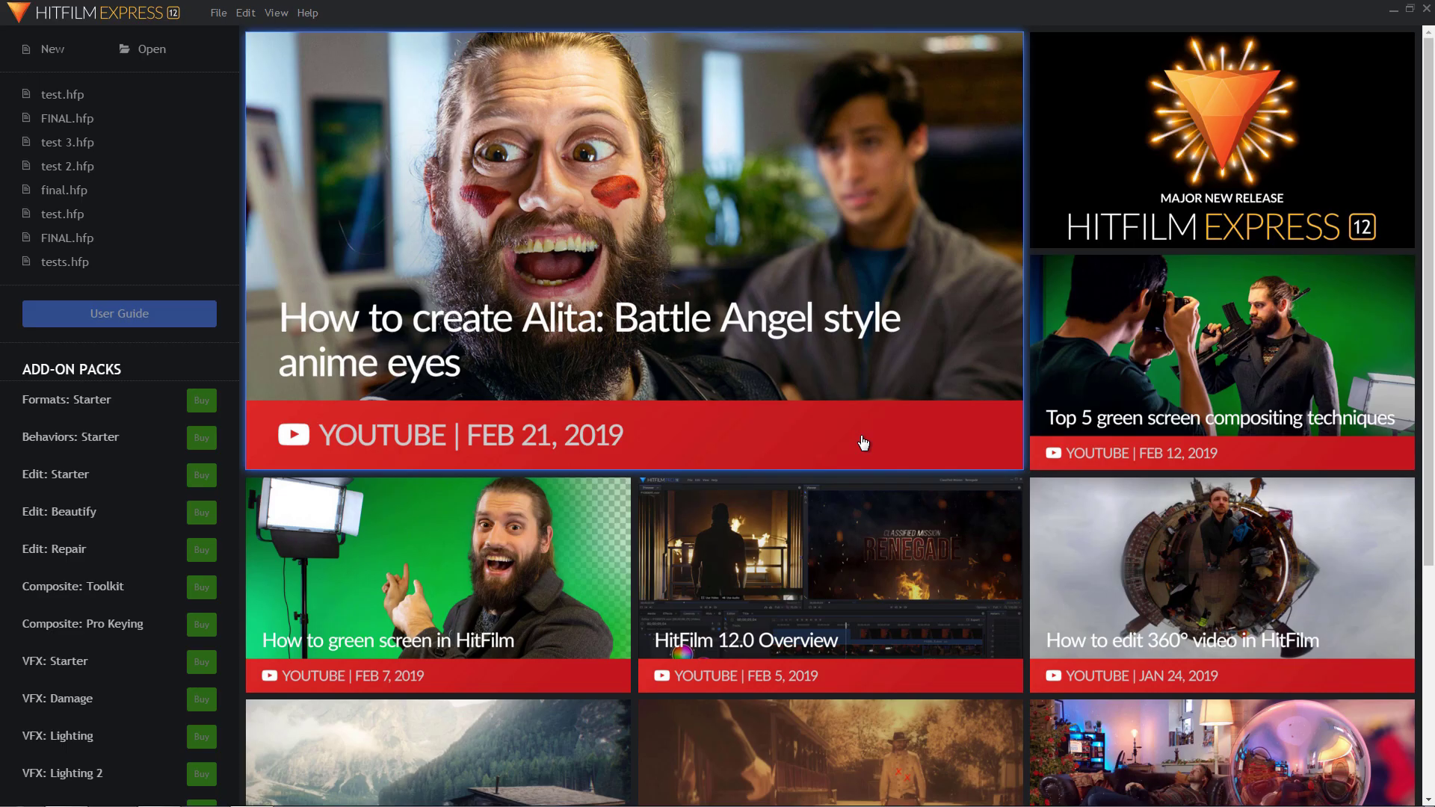
- Create a new project using the 1080p Full HD @ 30 fps template settings
scroll(106, 399, "down", 15)
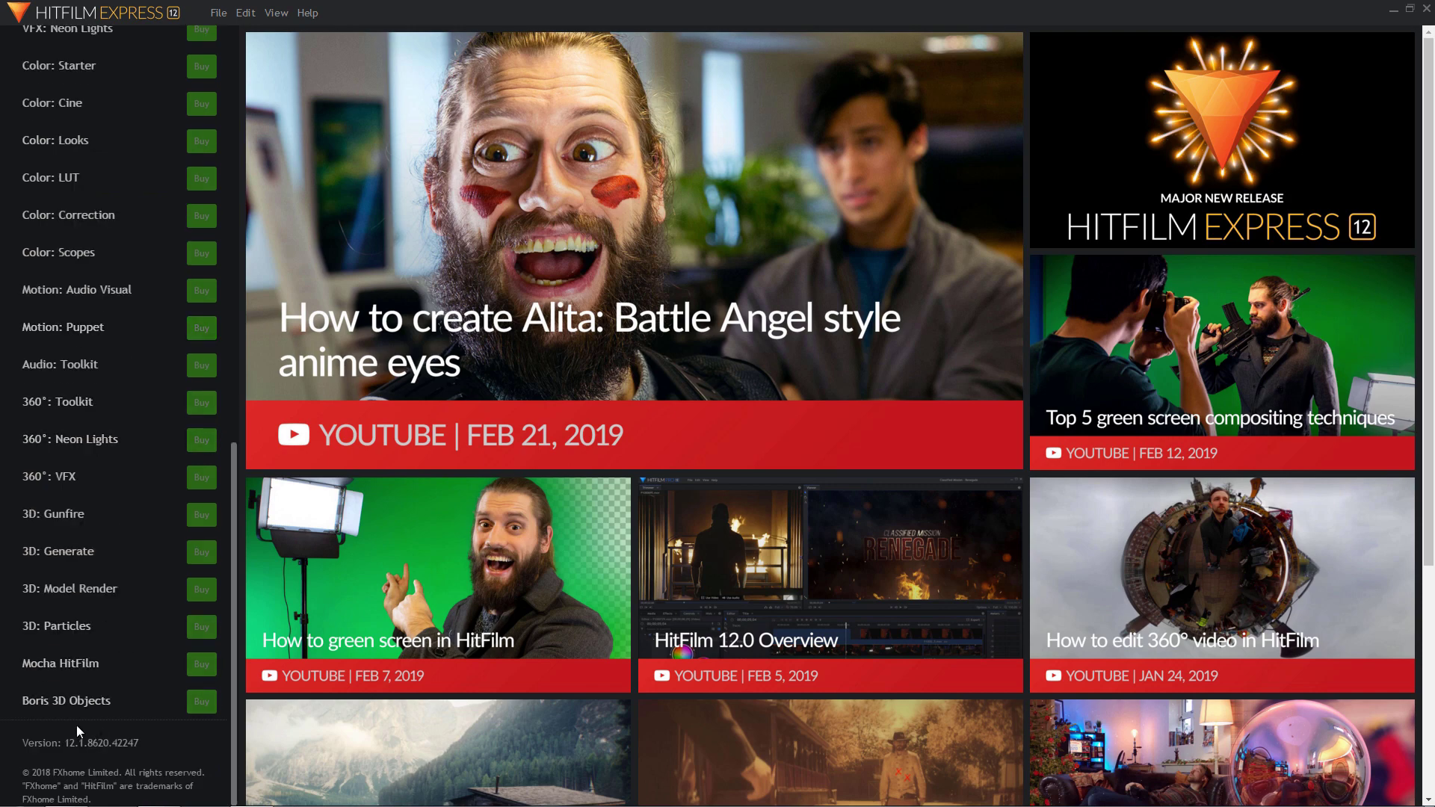
scroll(110, 724, "up", 15)
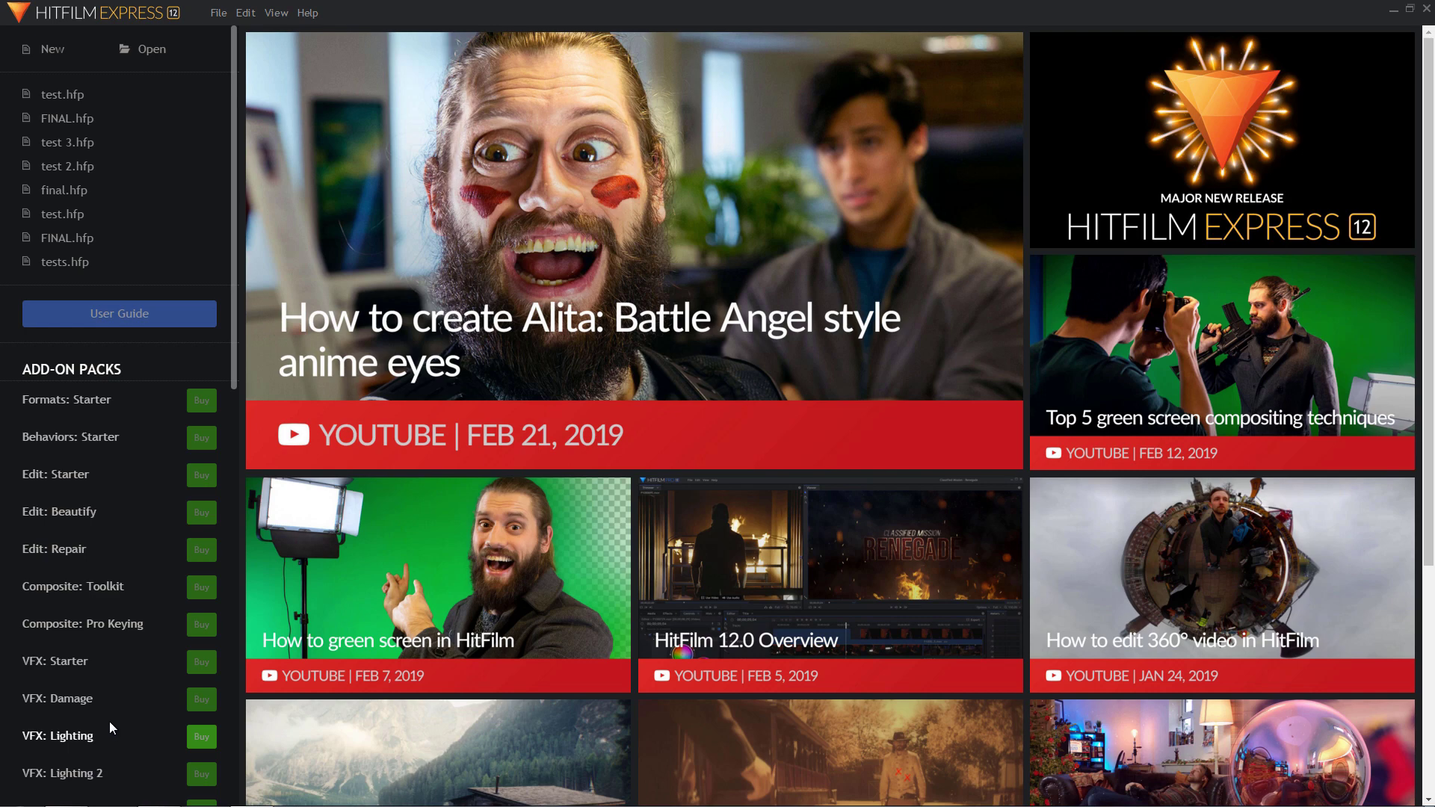
left_click(52, 51)
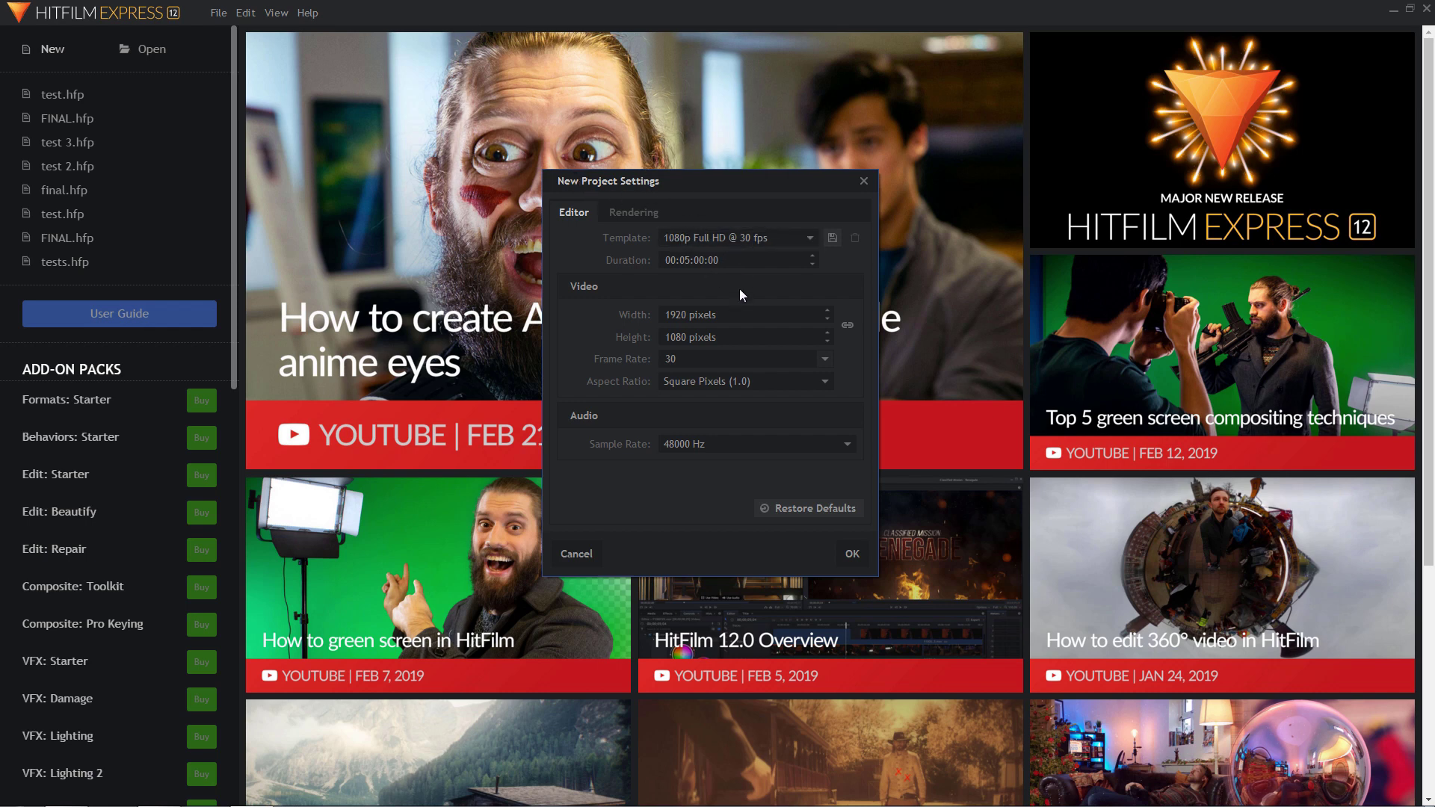
left_click(854, 556)
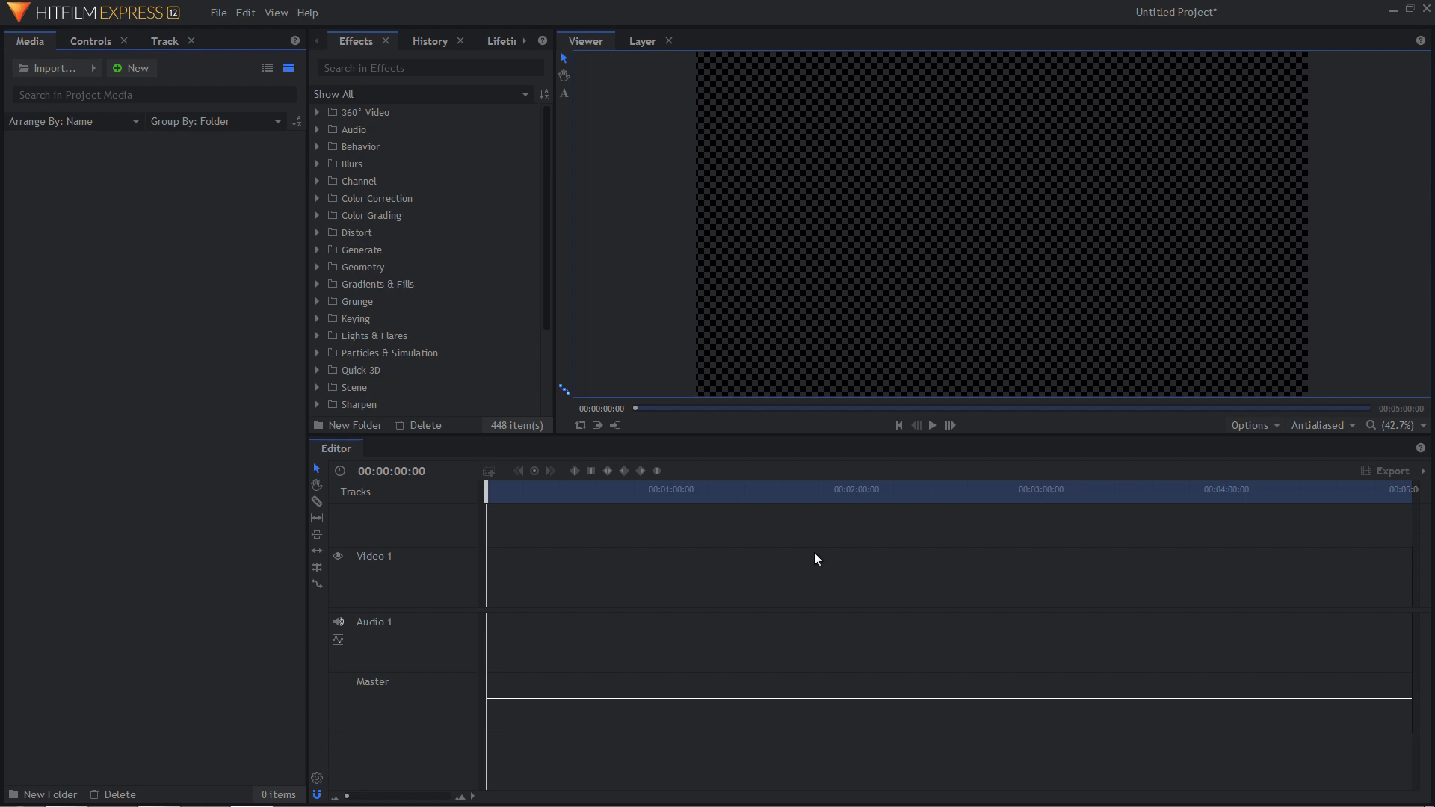
- Import lake-1951519_1920.jpg from the Images folder and place it at the start of the Video 1 track
left_click(66, 792)
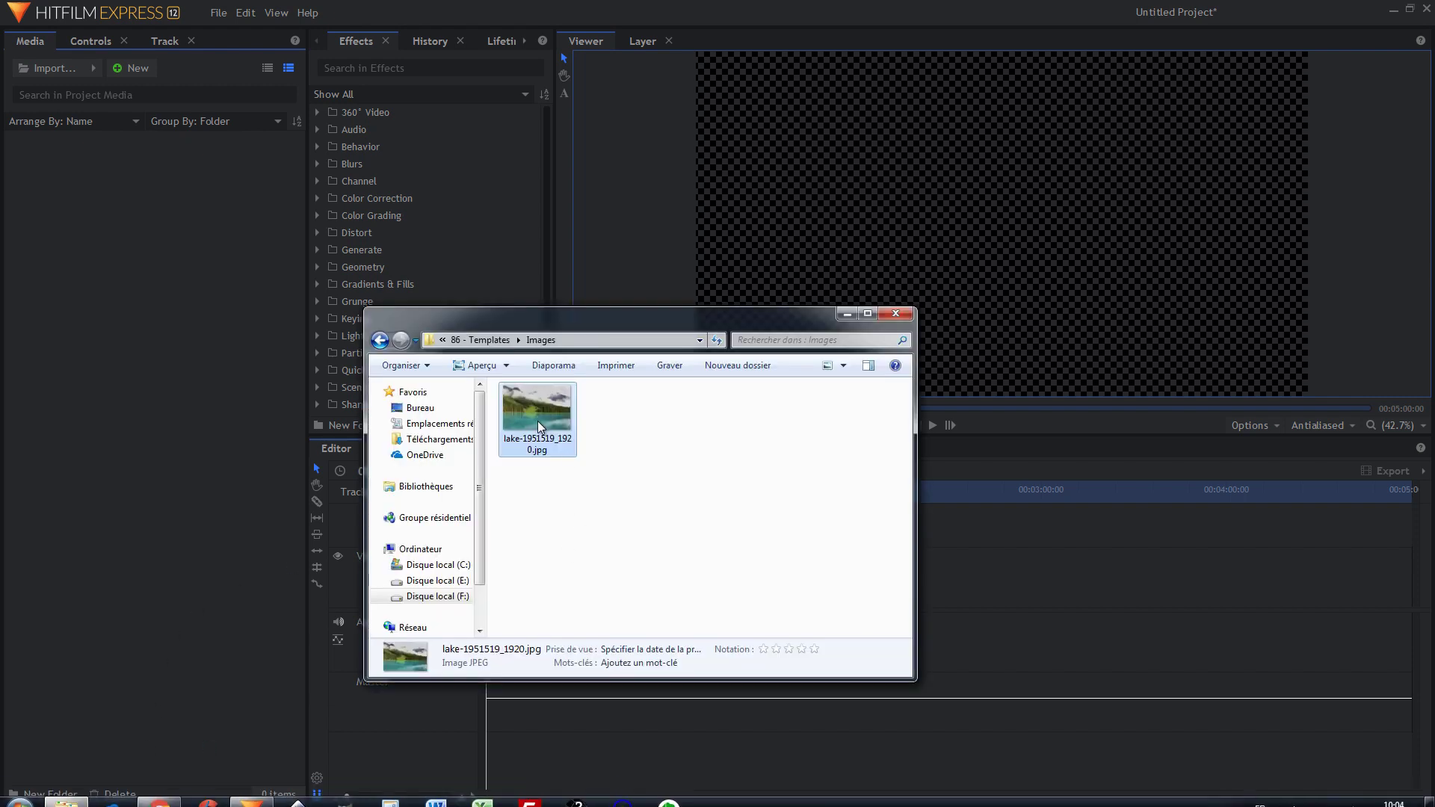
left_click_drag(537, 419, 110, 371)
left_click(112, 370)
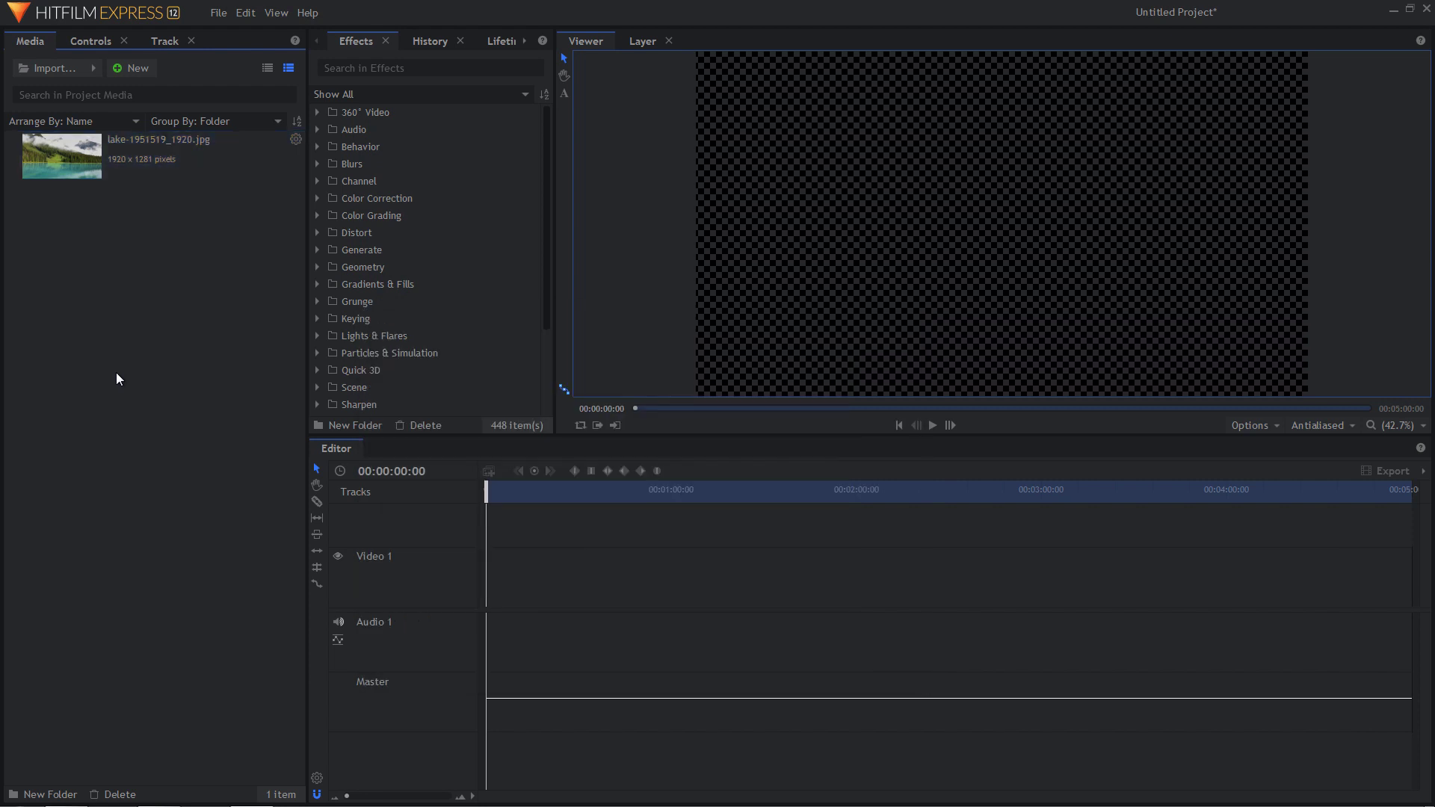
left_click_drag(61, 170, 490, 592)
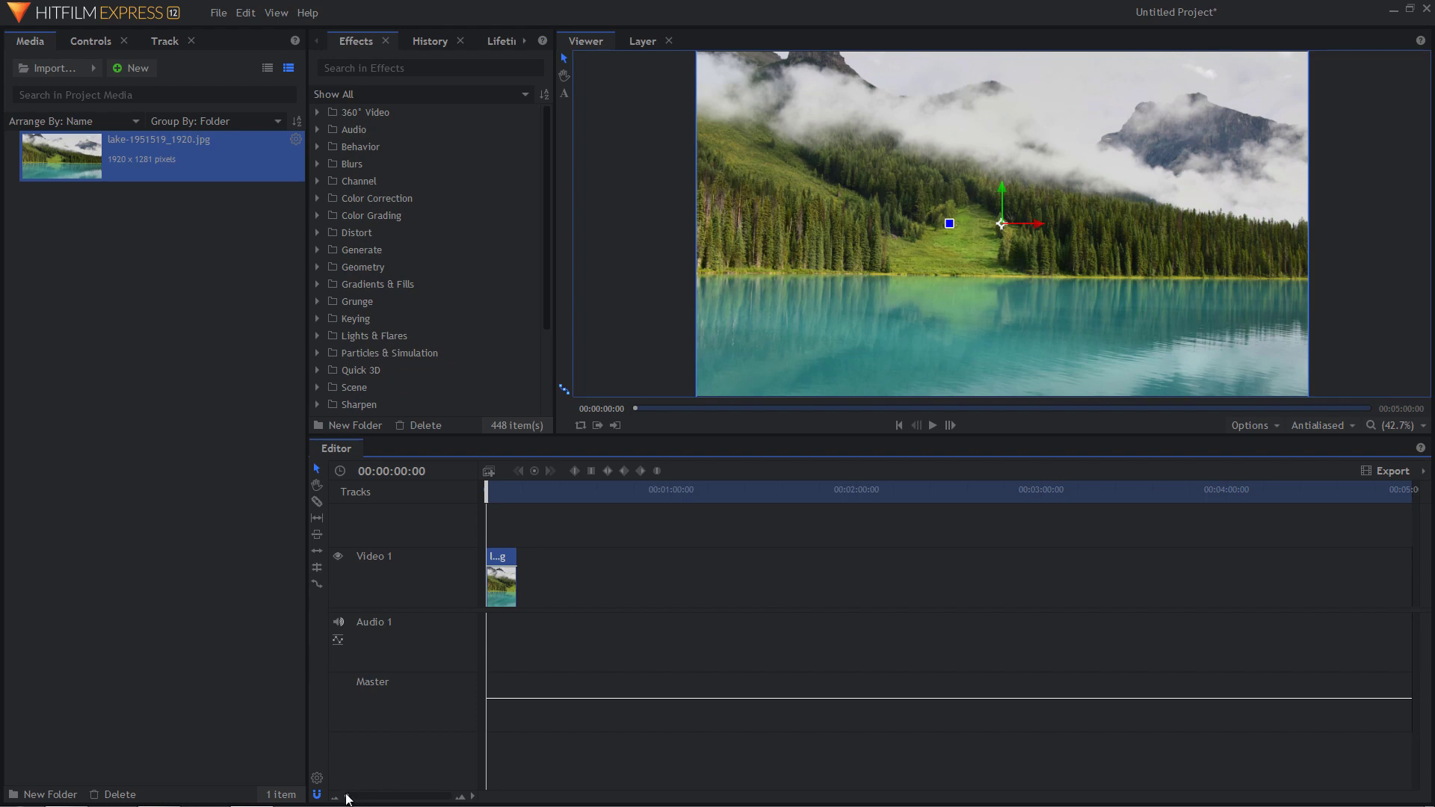
left_click_drag(346, 797, 365, 797)
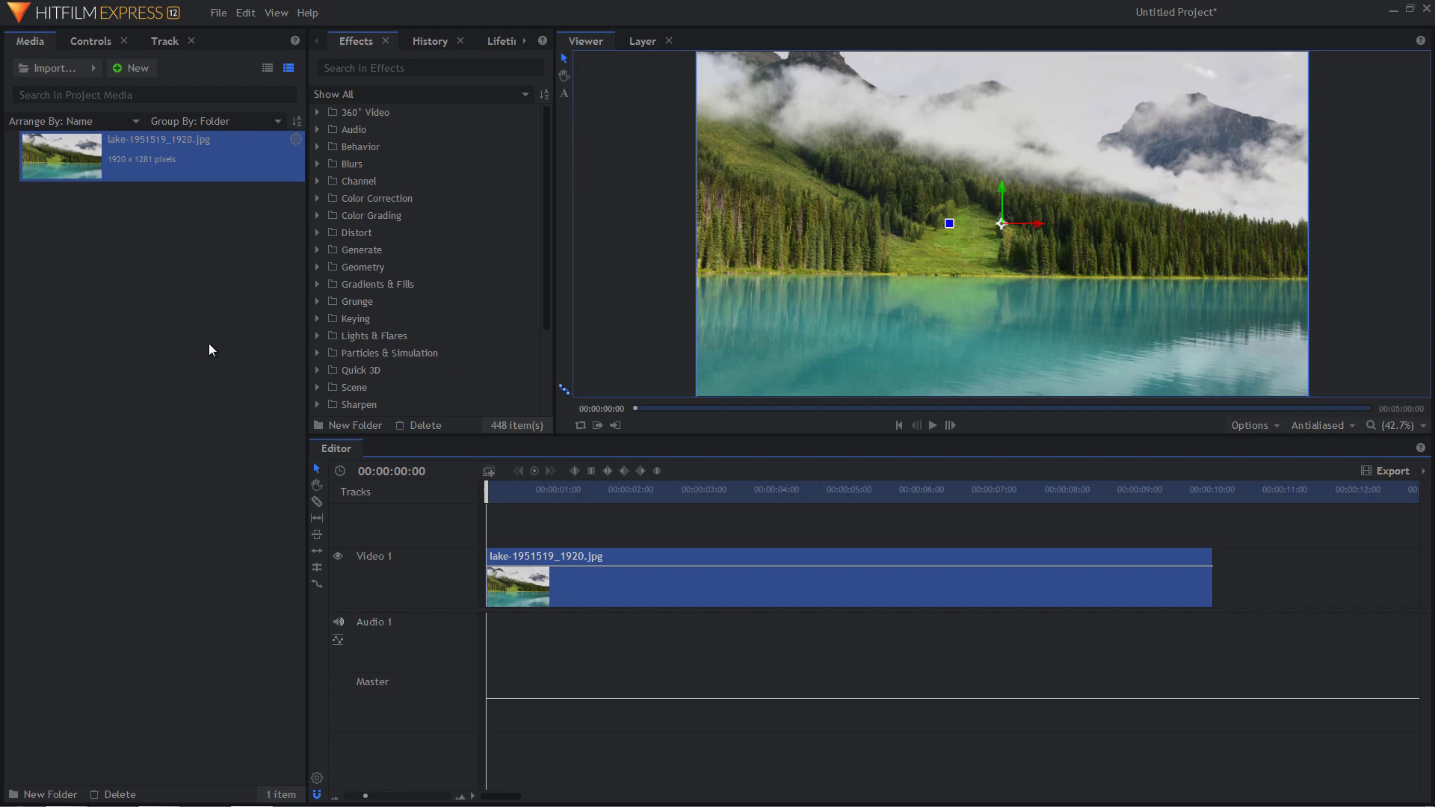
- Import the installed Clean Box Line template and place it above the lake image at the start of the timeline
left_click(93, 68)
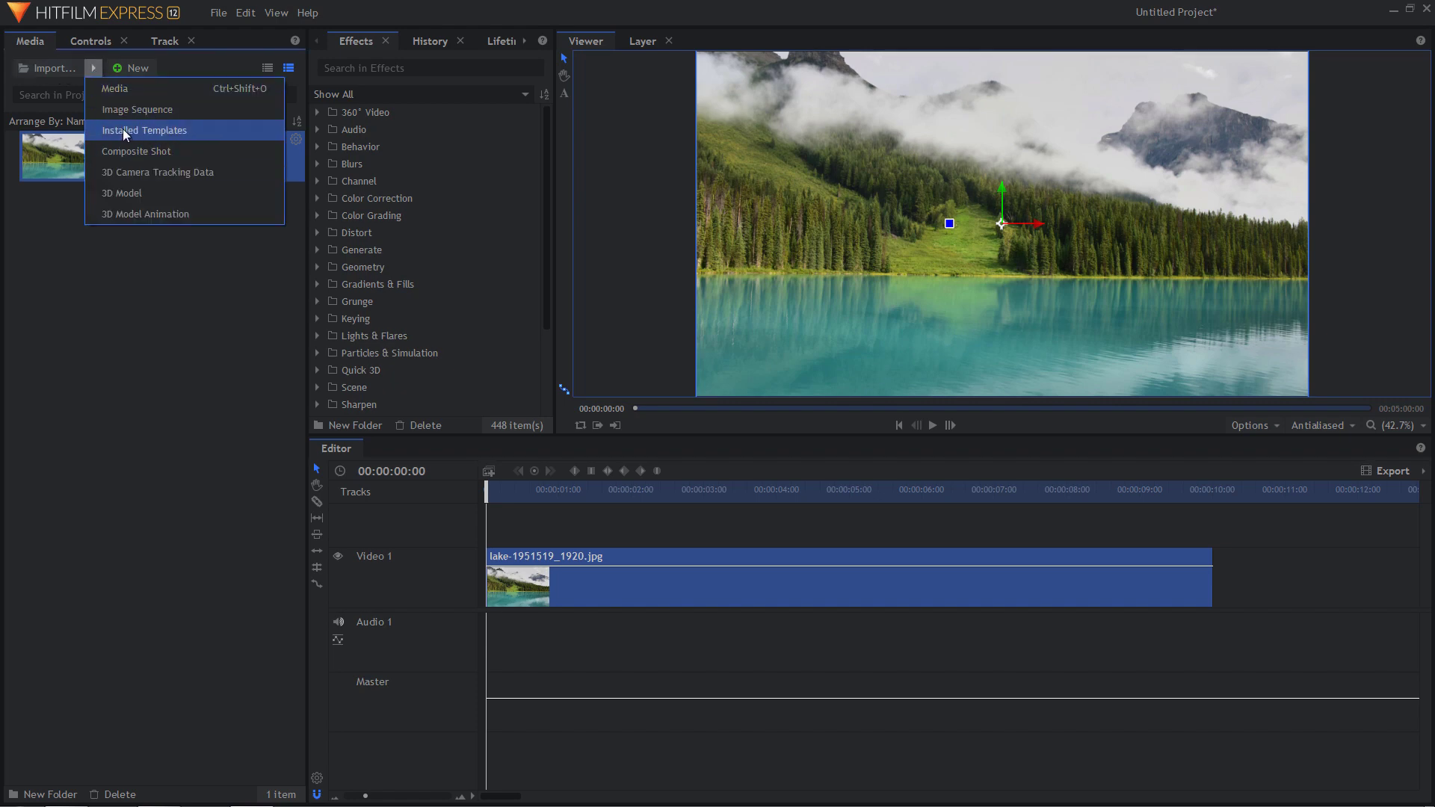
left_click(177, 132)
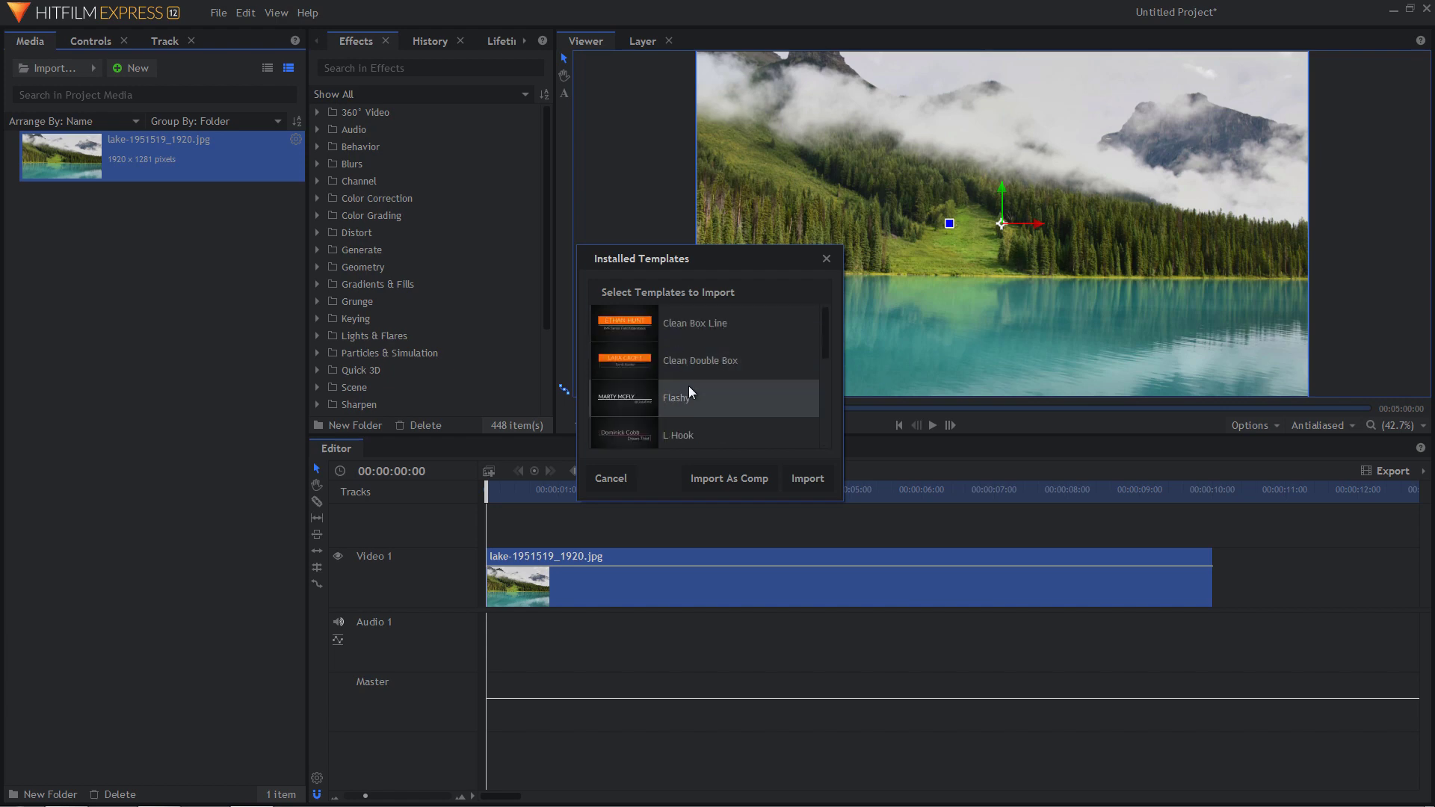
left_click(637, 326)
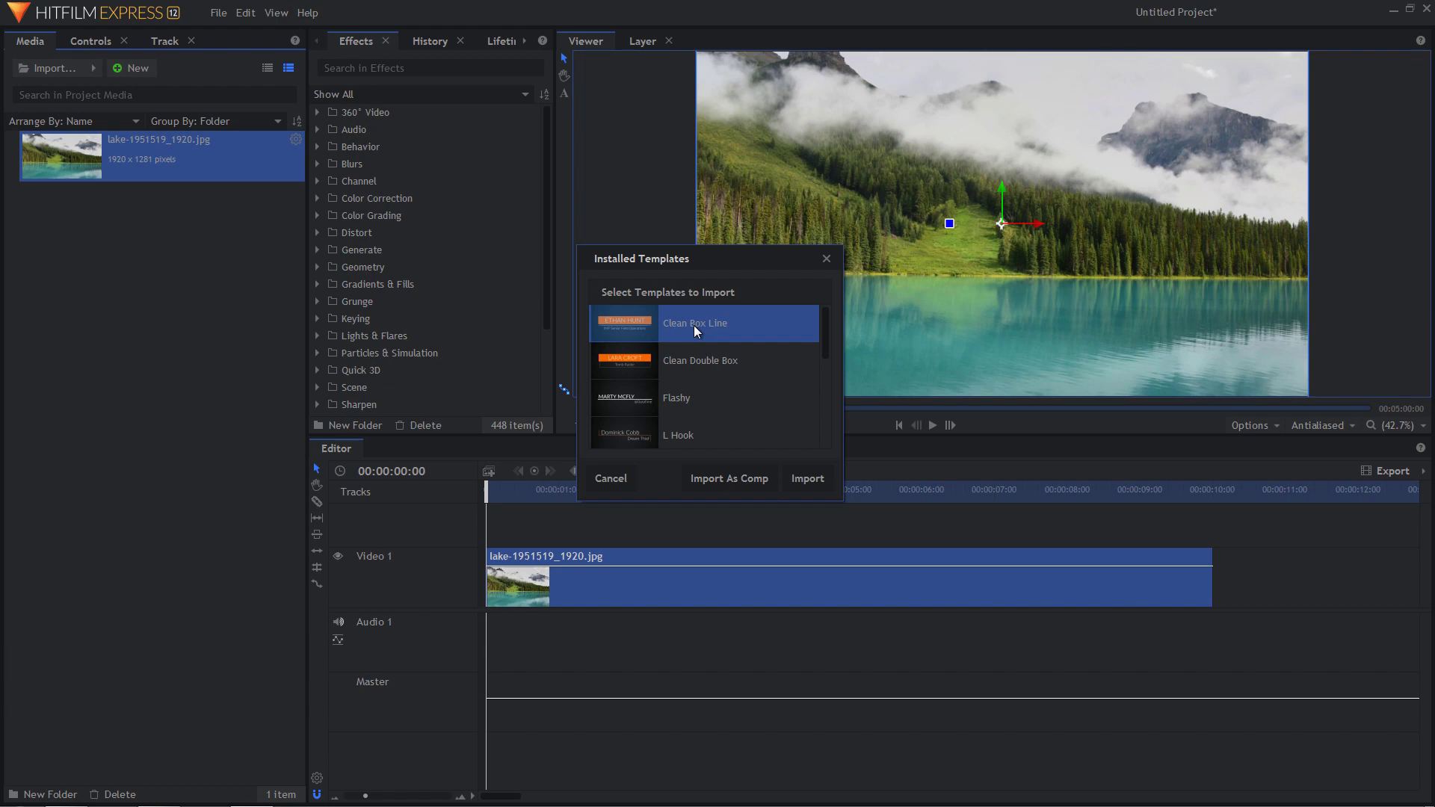
left_click(809, 482)
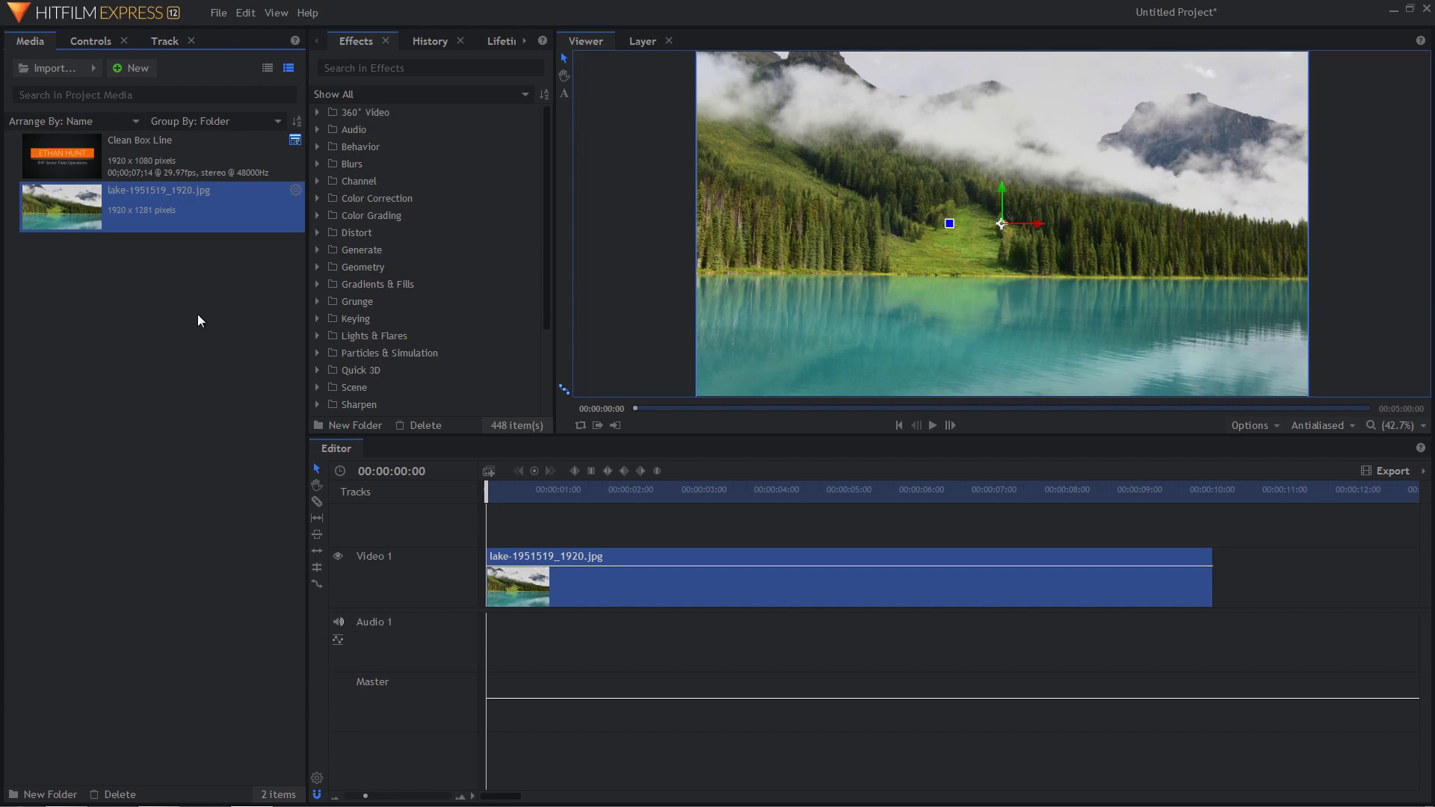
left_click_drag(78, 153, 492, 541)
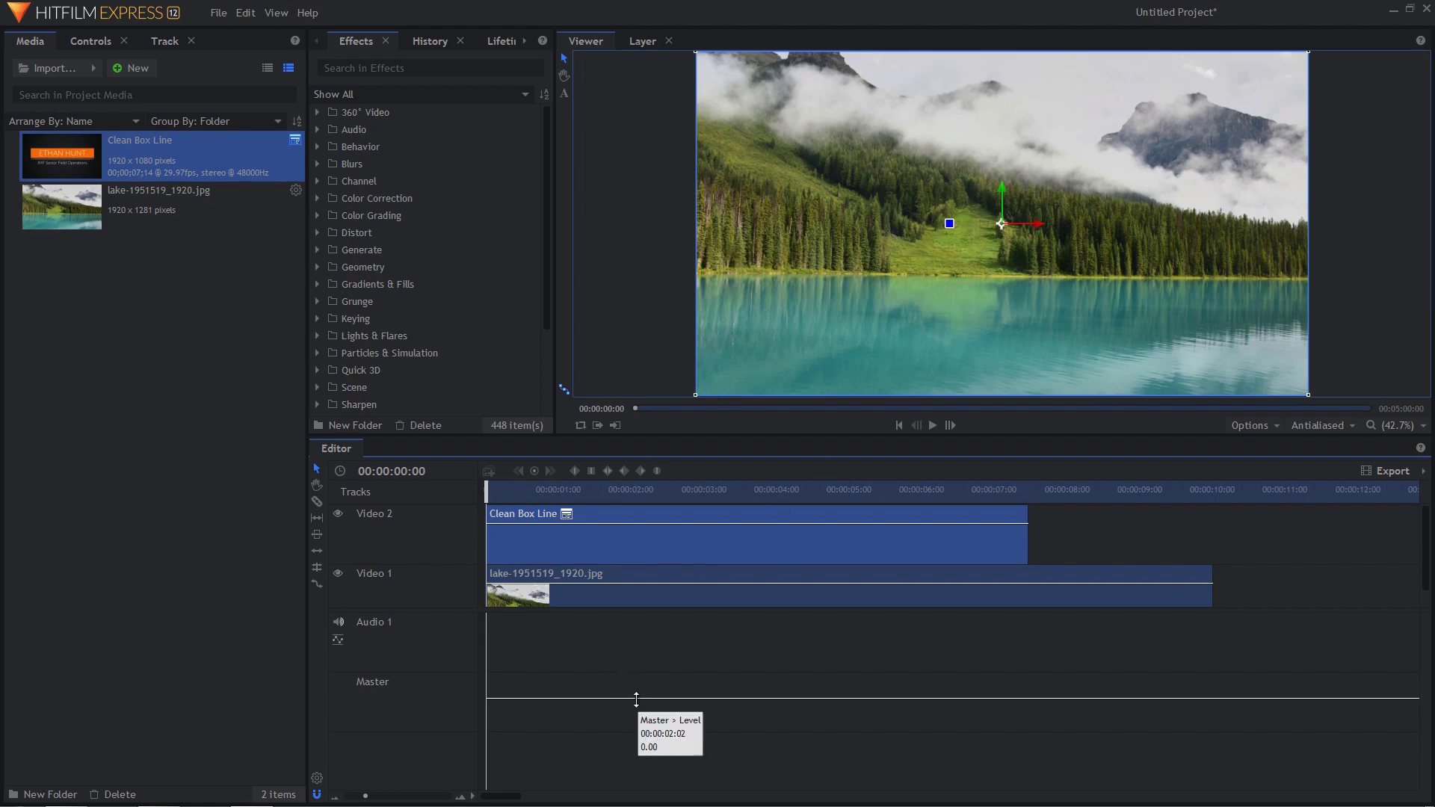
- Play the timeline to preview the Clean Box Line animation, and park the playhead at 00:00:03:10
key("space")
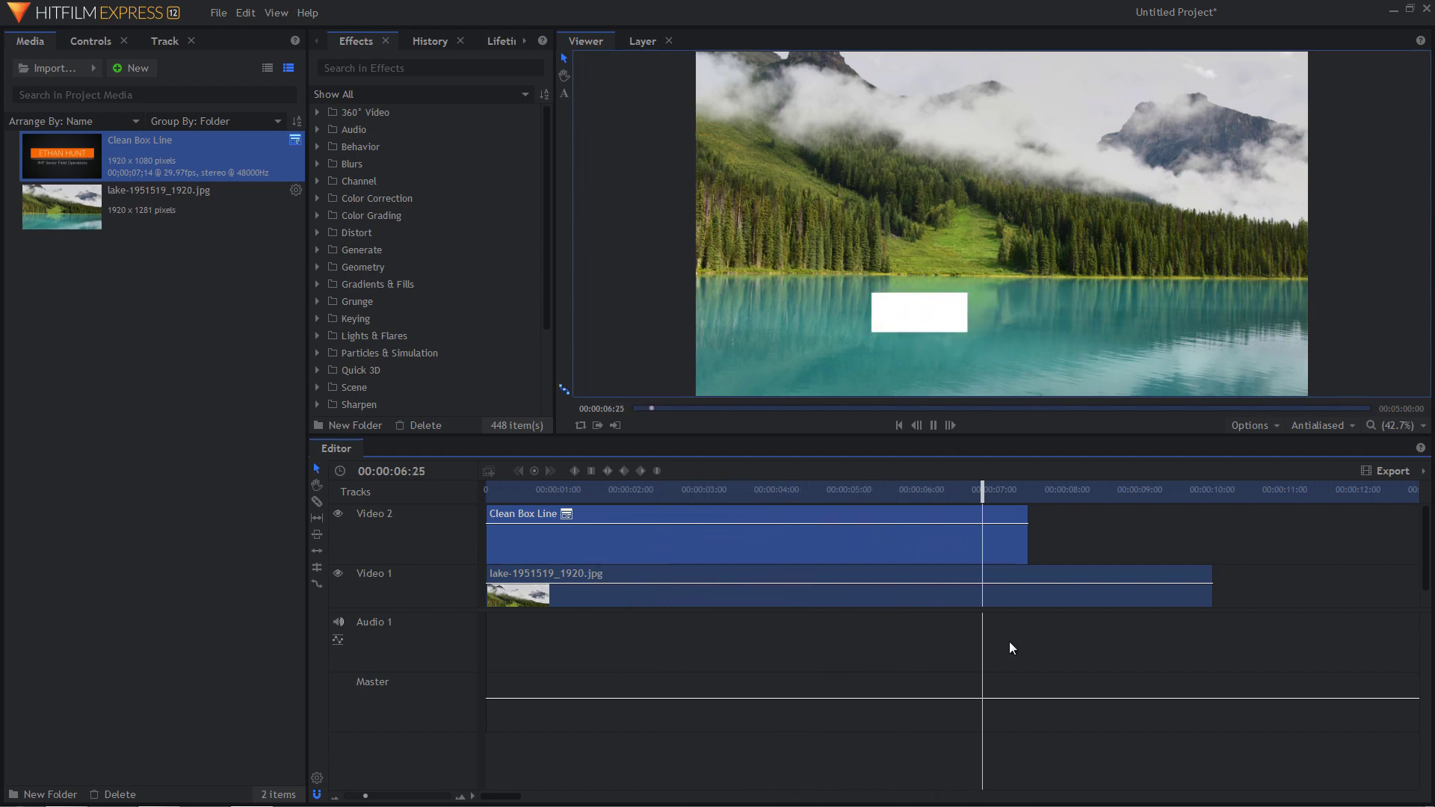
key("space")
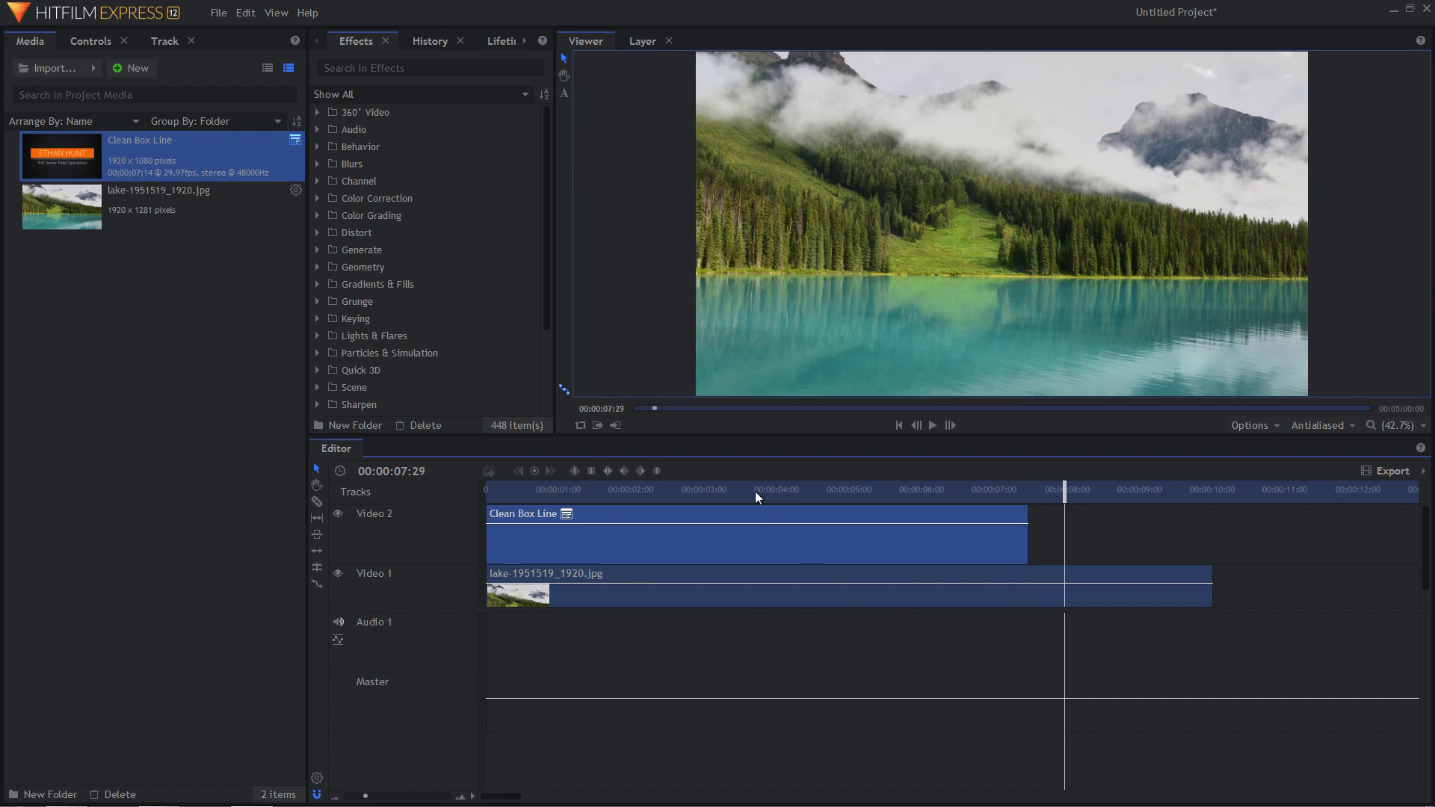
left_click(730, 491)
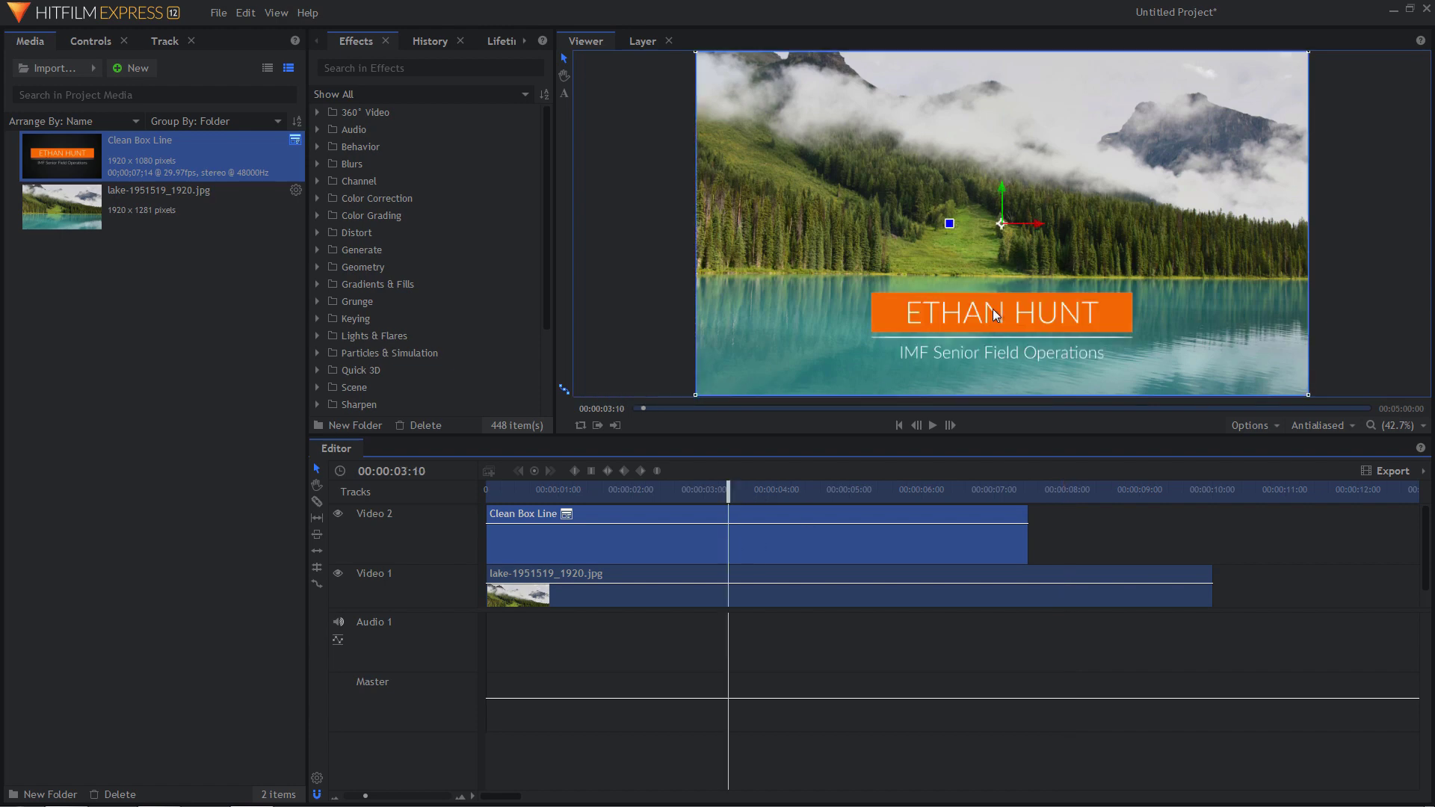
- Replace the name in the title's orange box with the presenter's first name using the Text tool
left_click(563, 95)
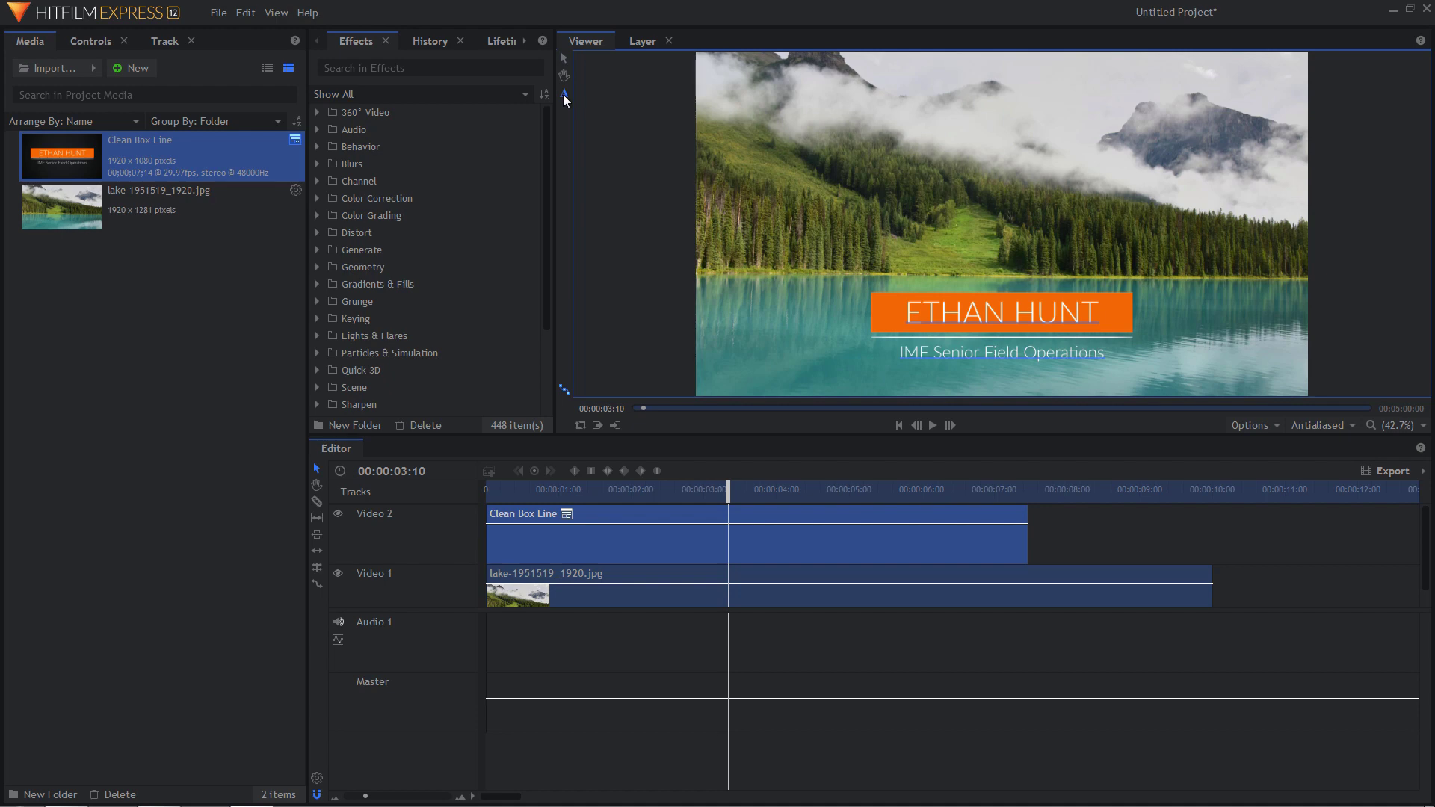
left_click(916, 306)
left_click_drag(910, 310, 1257, 280)
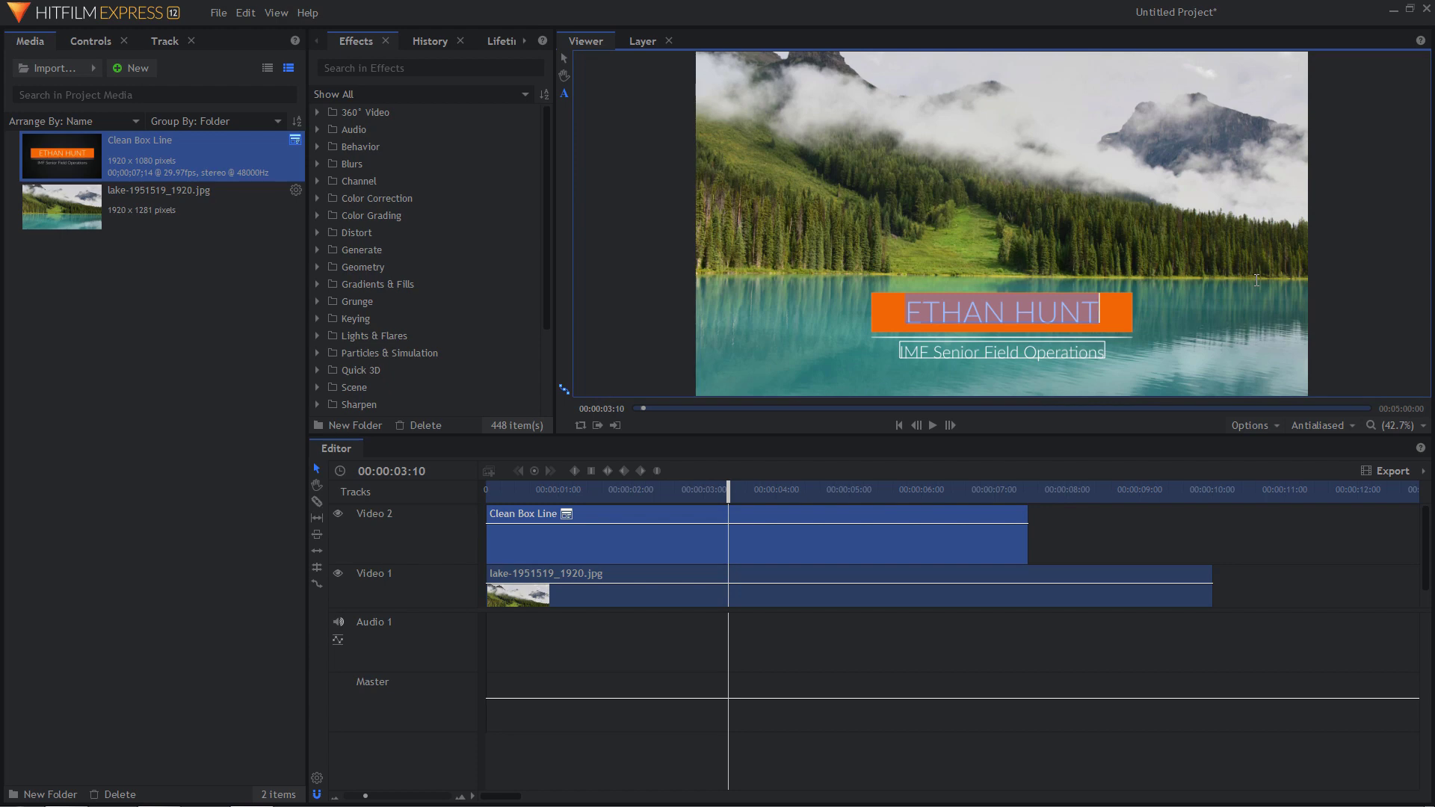
type("BAPTI")
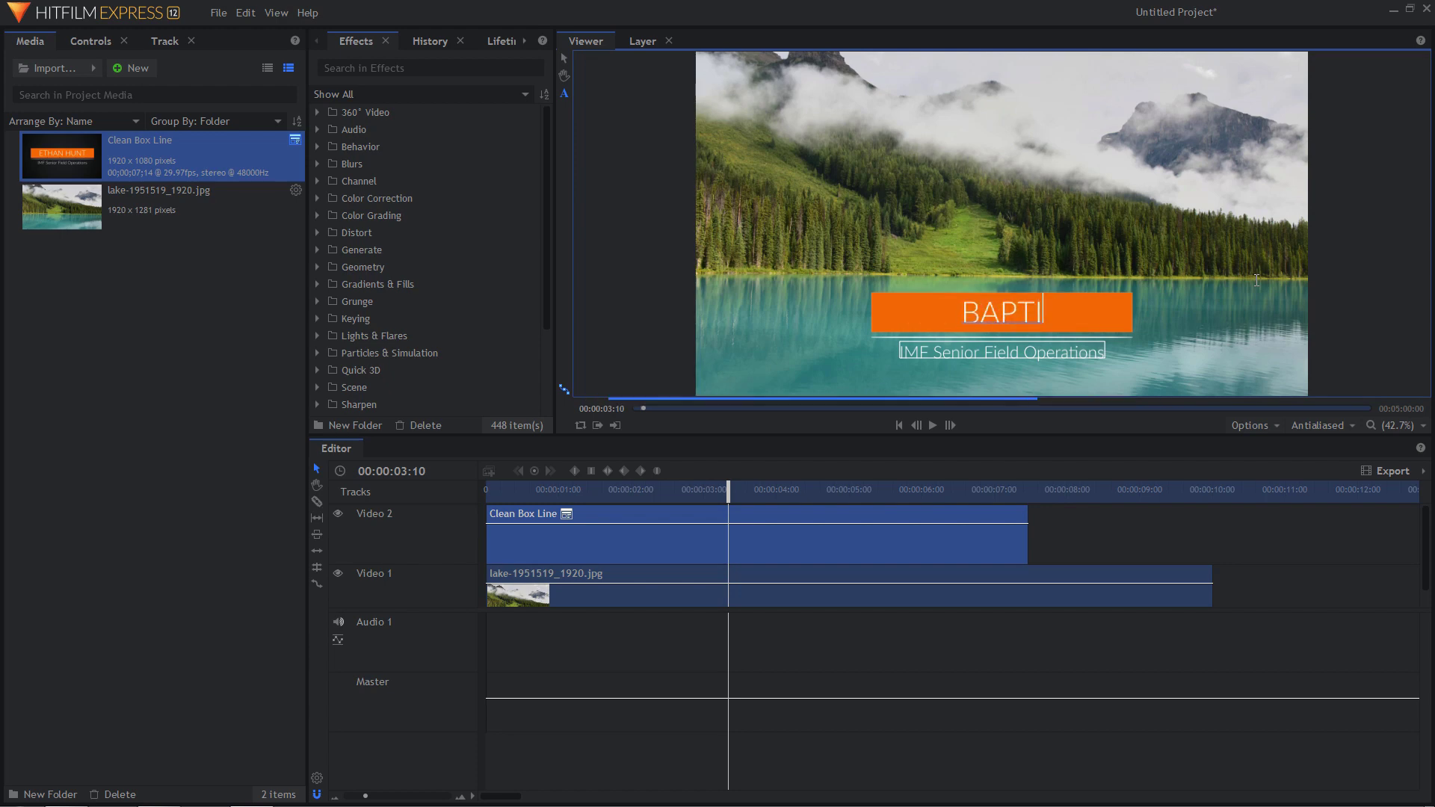
type("STE")
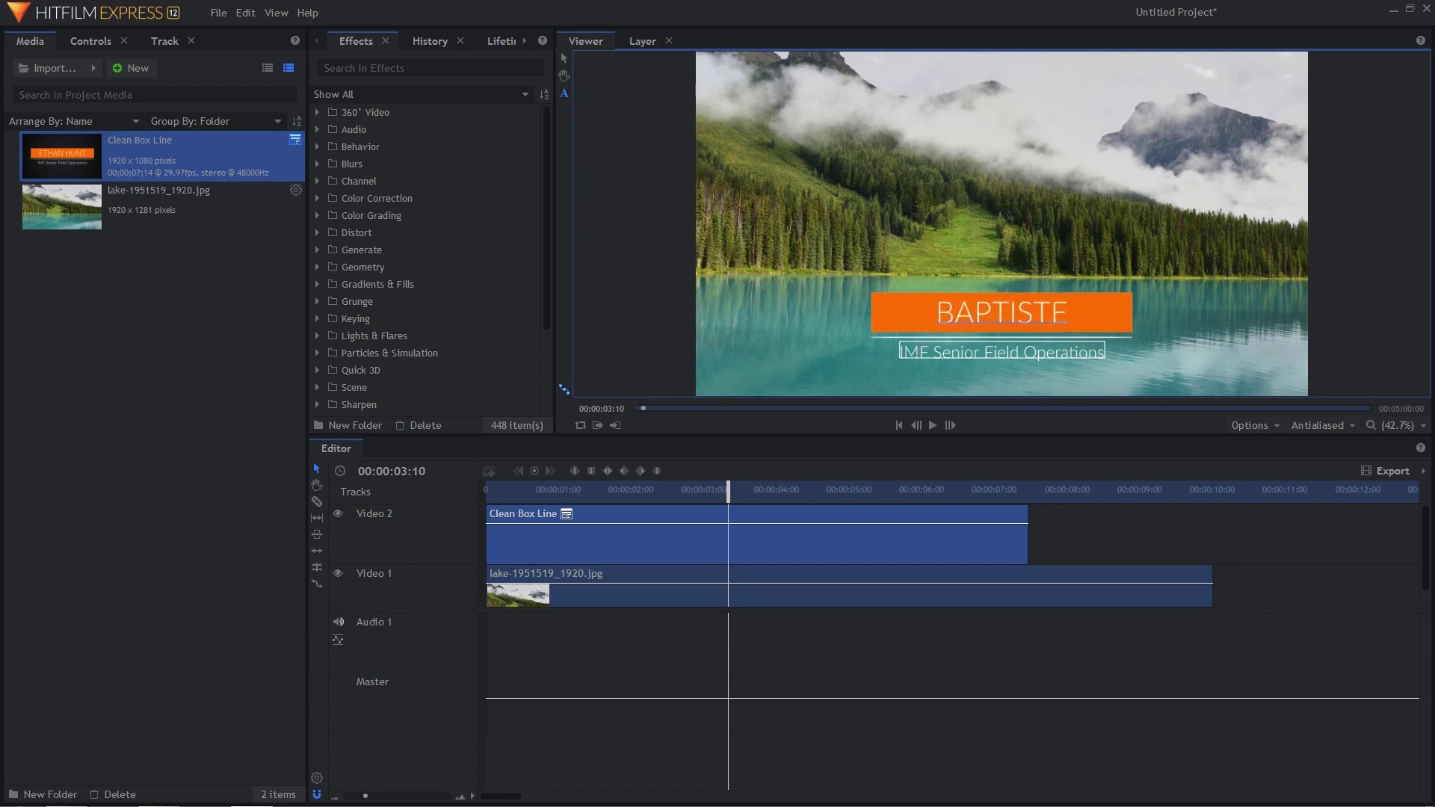
key("Escape")
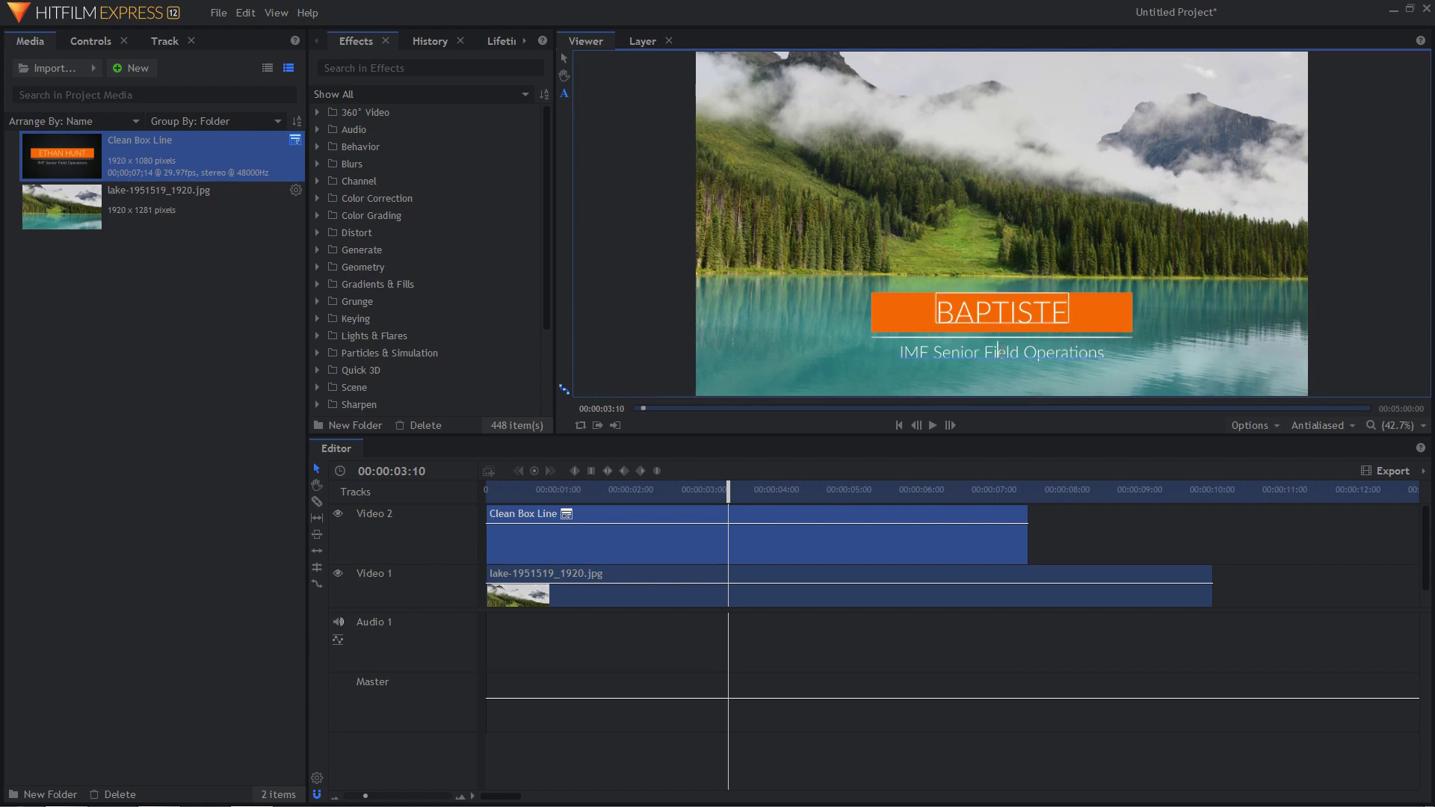
- Replace the subtitle below the orange box with MONTE TA VIDEO
double_click(1000, 351)
type("MON")
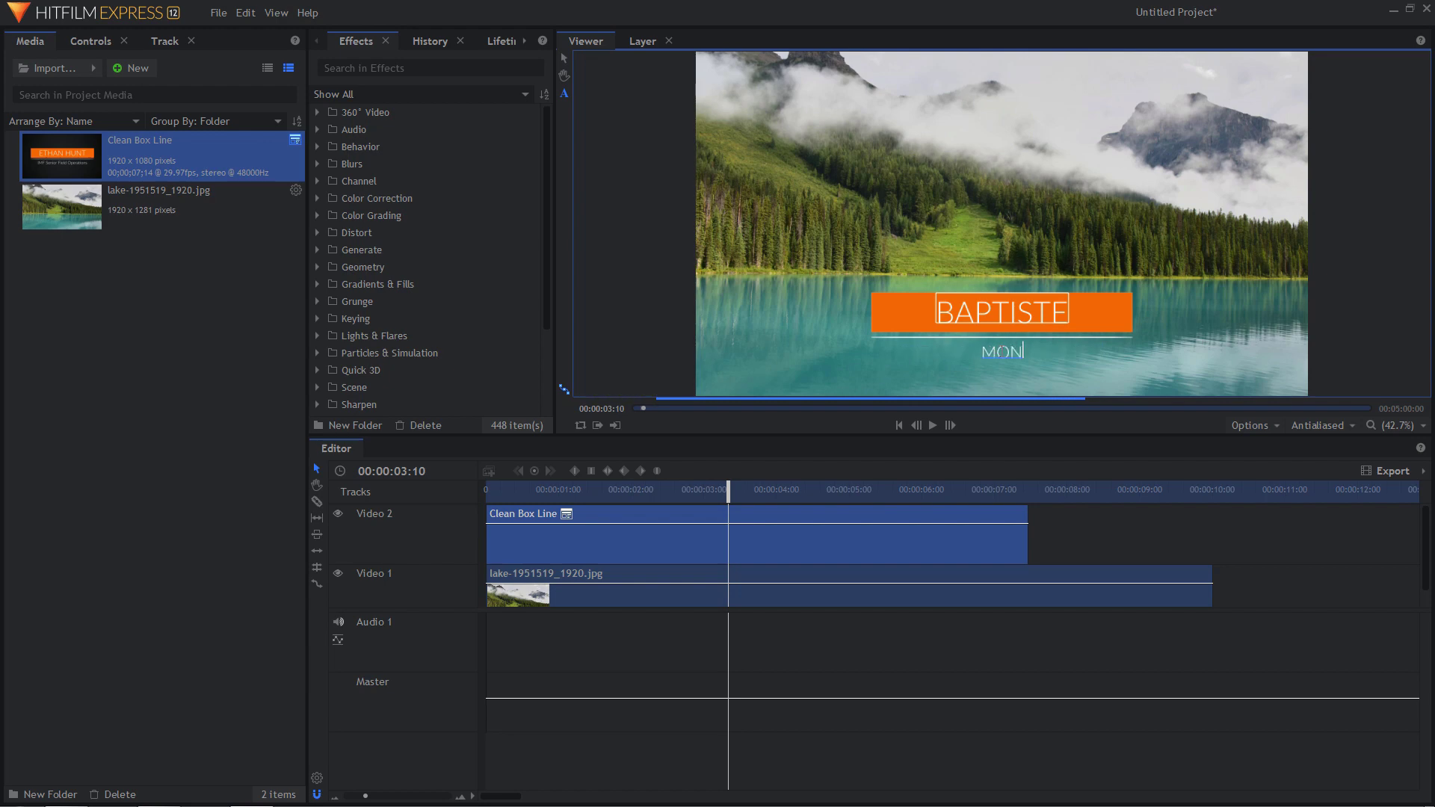
type("TE TA VIDEO")
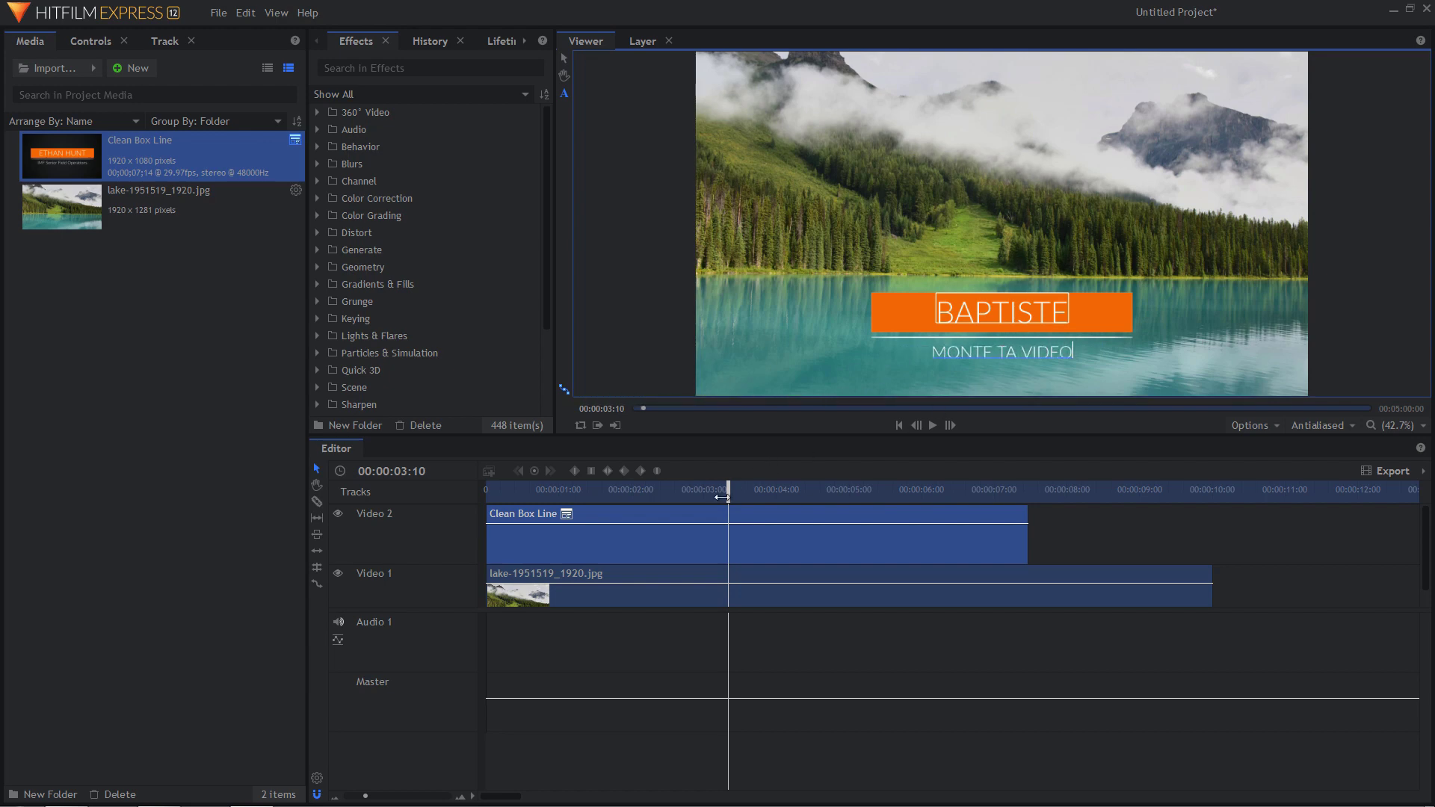
- Return the playhead to the start, switch back to the selection tool and play the timeline to preview the edited title
left_click_drag(722, 497, 487, 497)
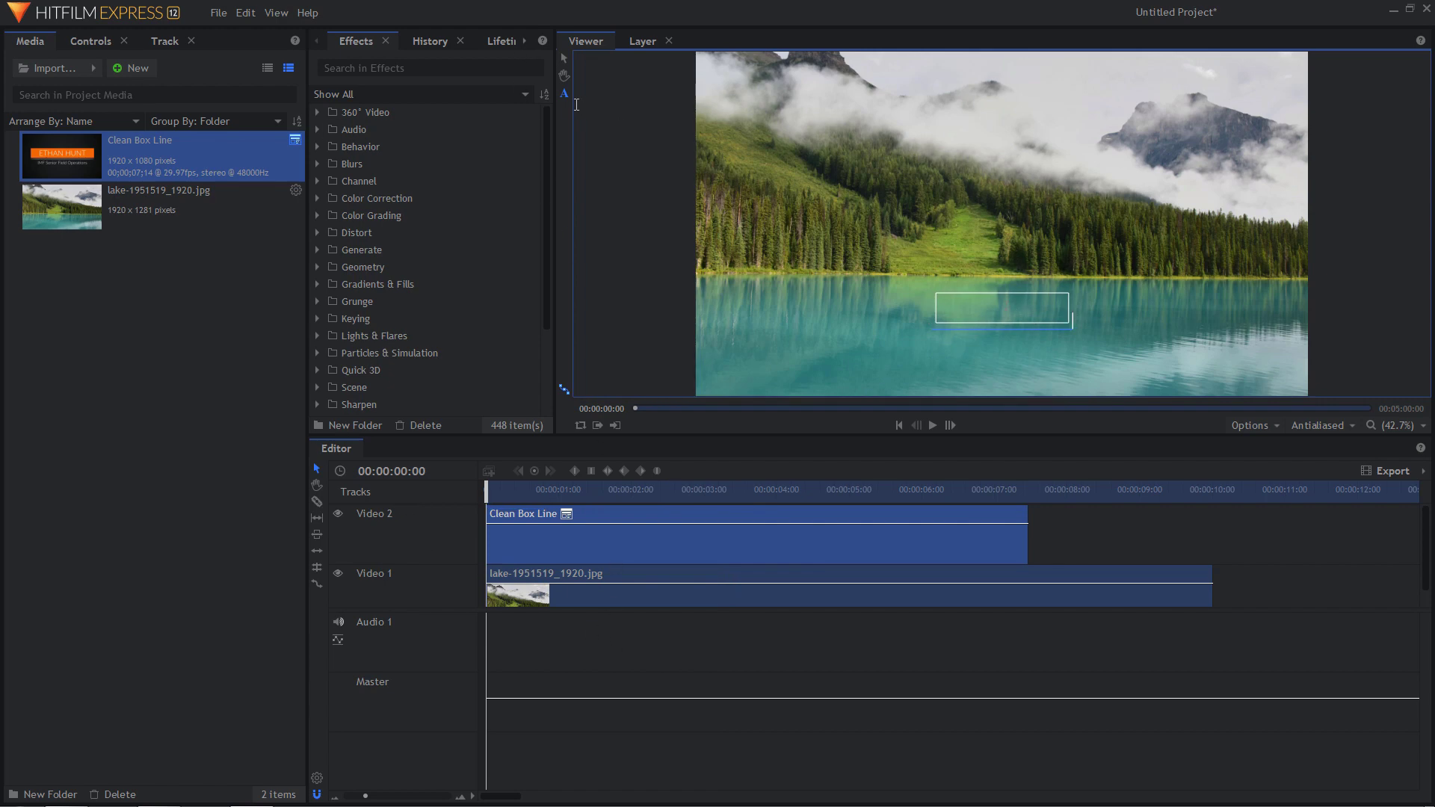
left_click(565, 94)
left_click(566, 61)
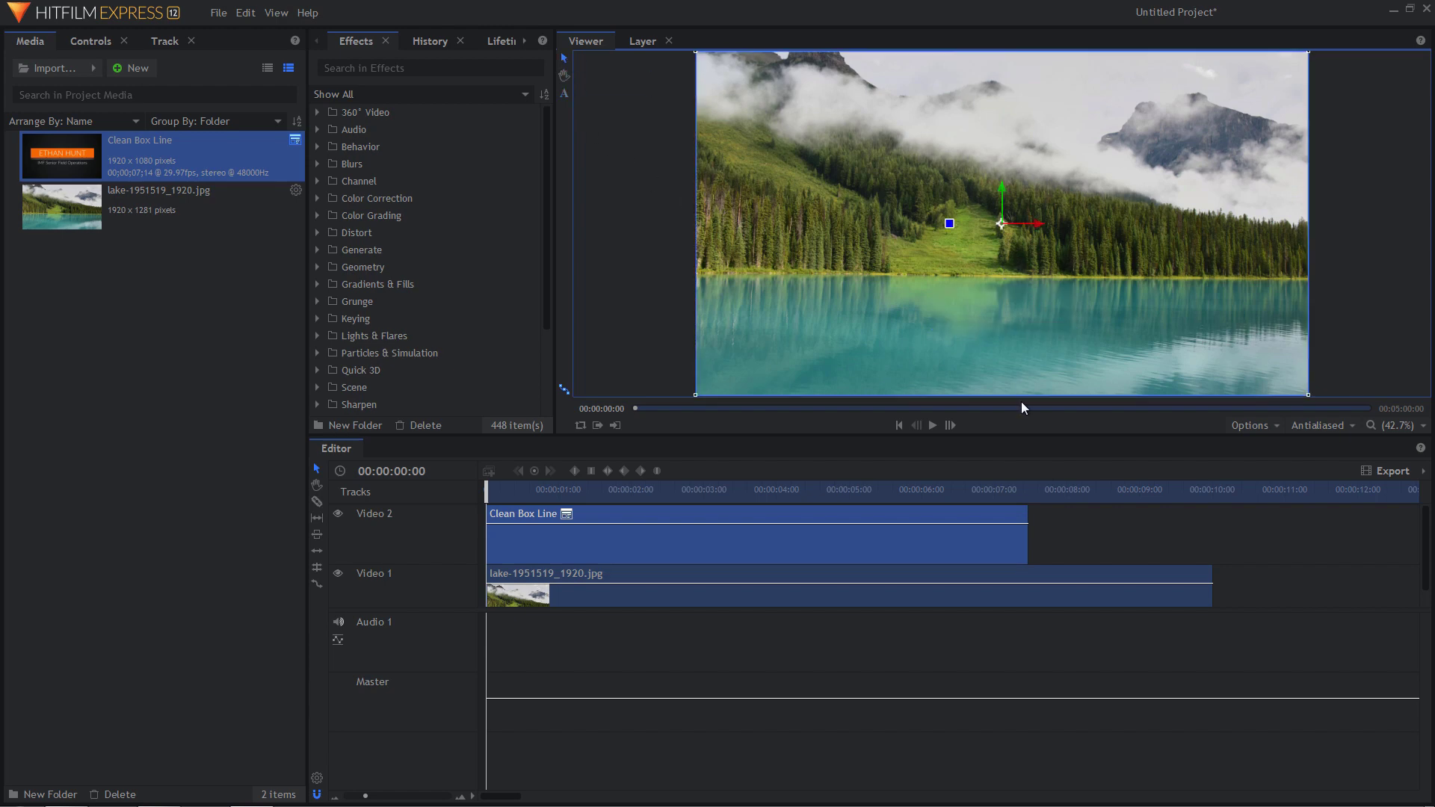
left_click(570, 658)
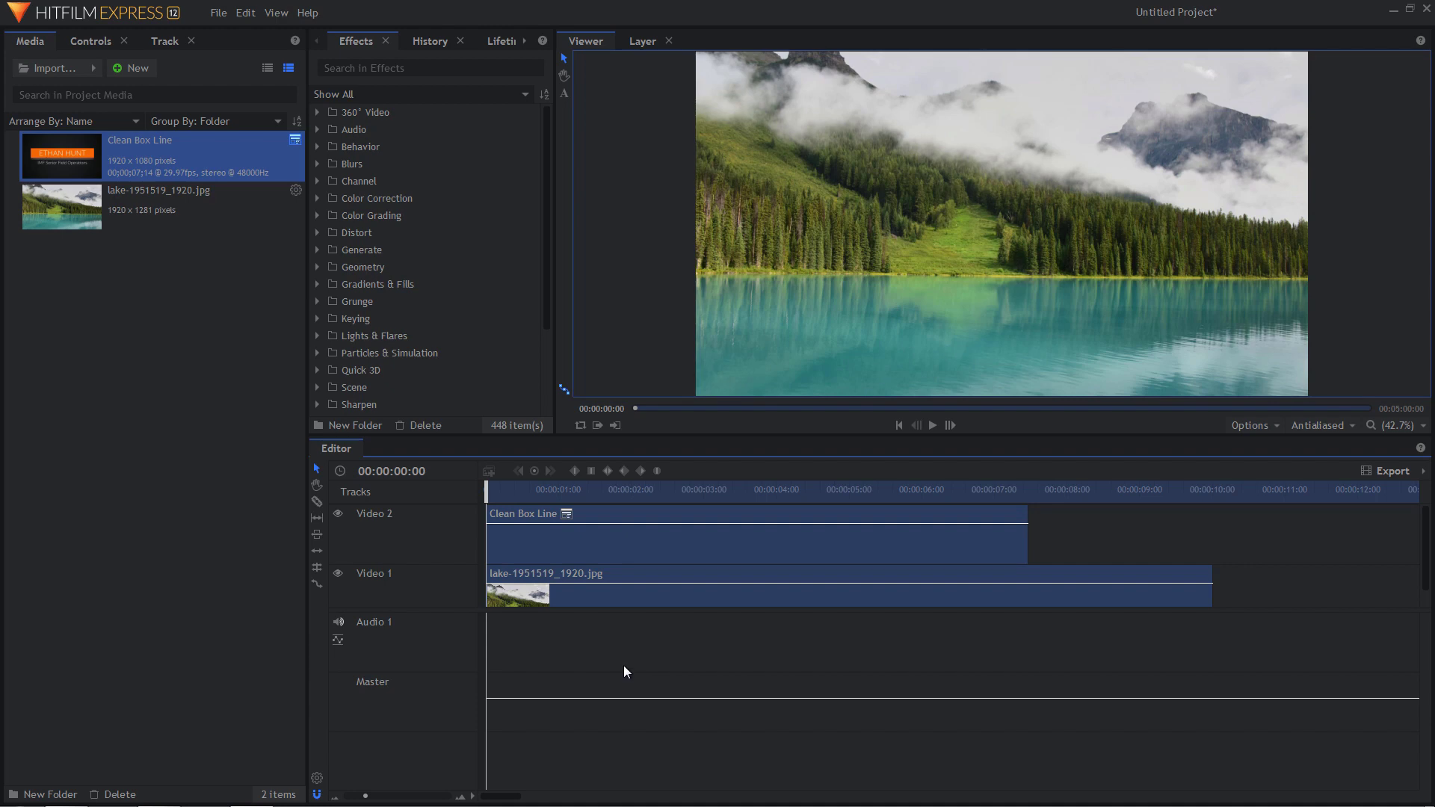
key("space")
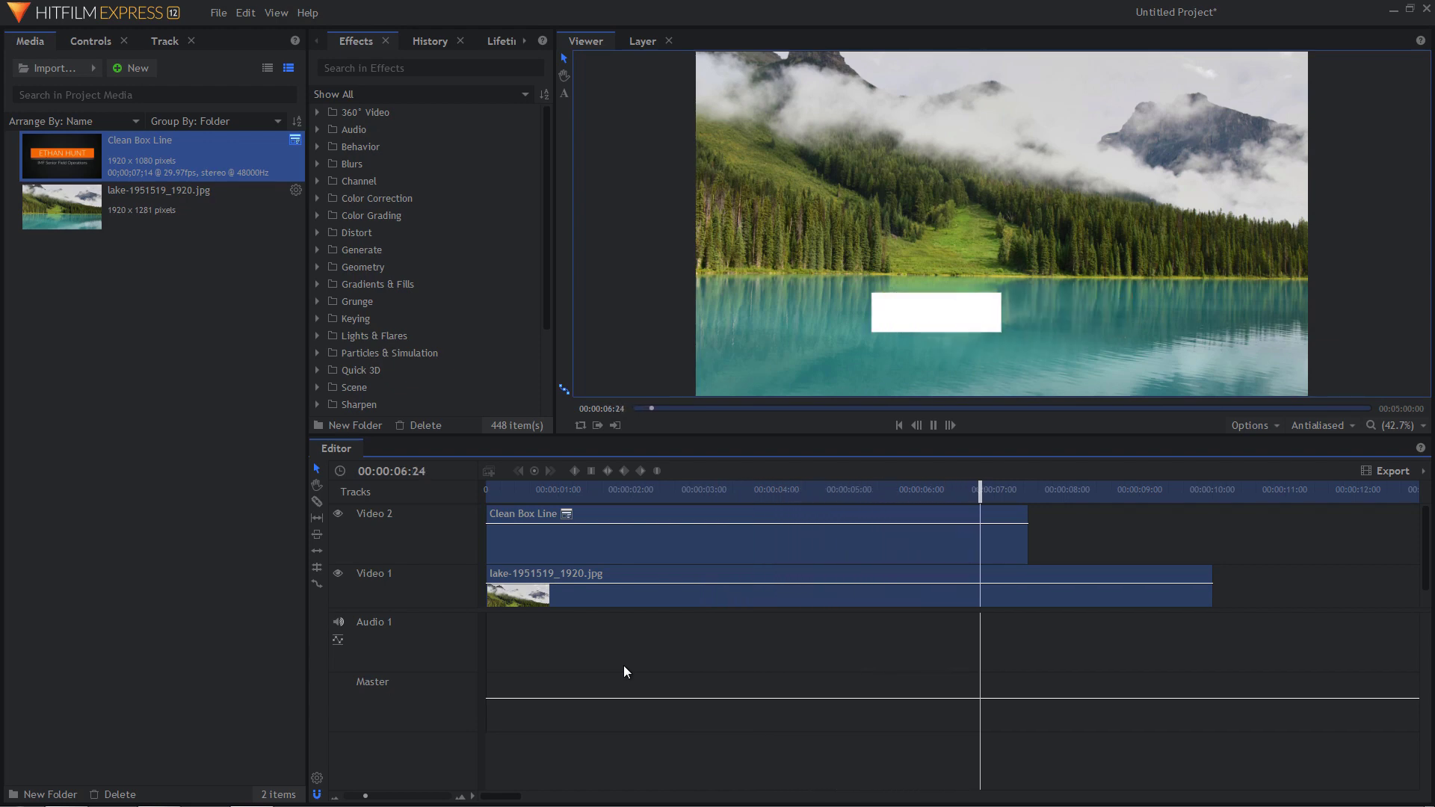
key("space")
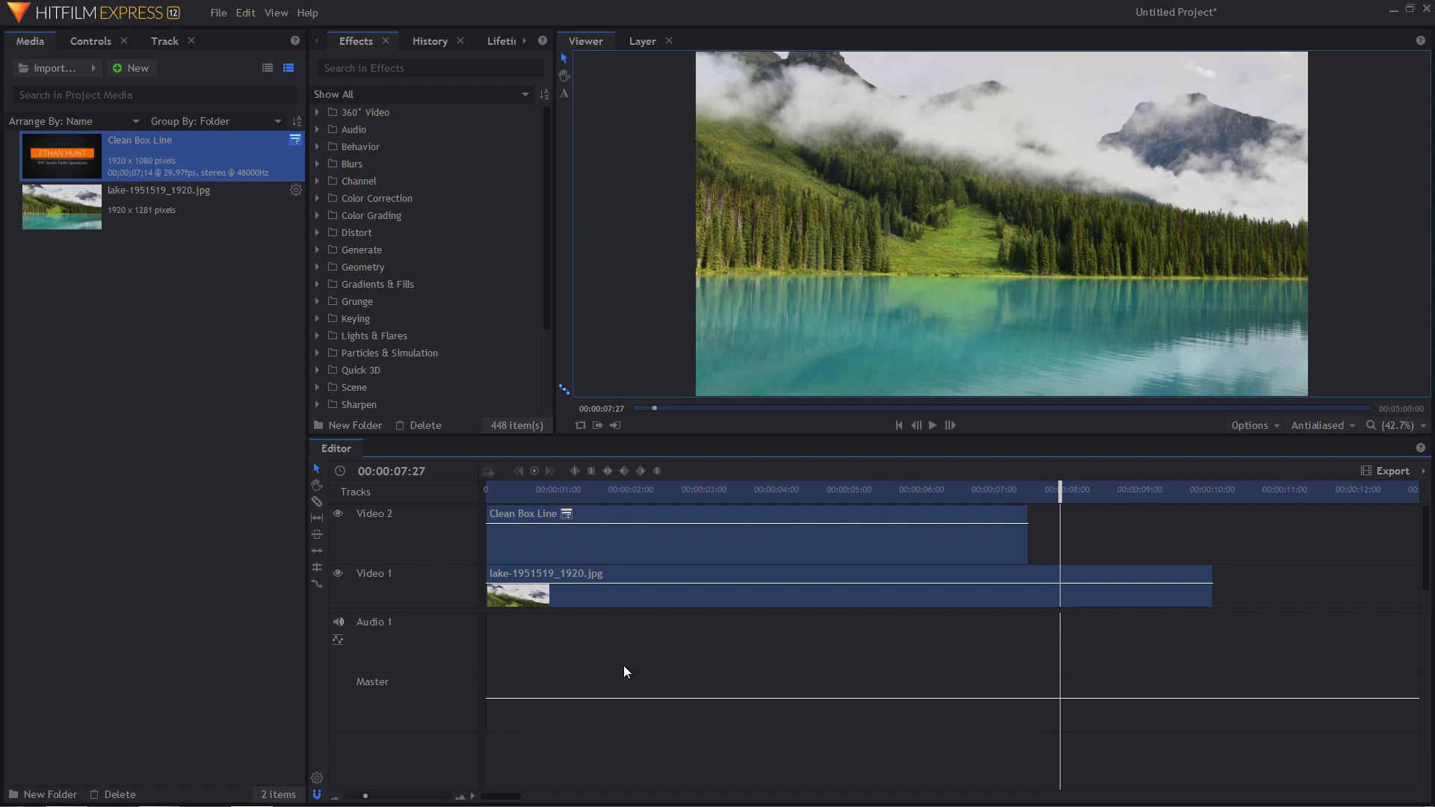
- Delete the Clean Box Line clip from the Video 2 track and remove the template from the project media
left_click(646, 553)
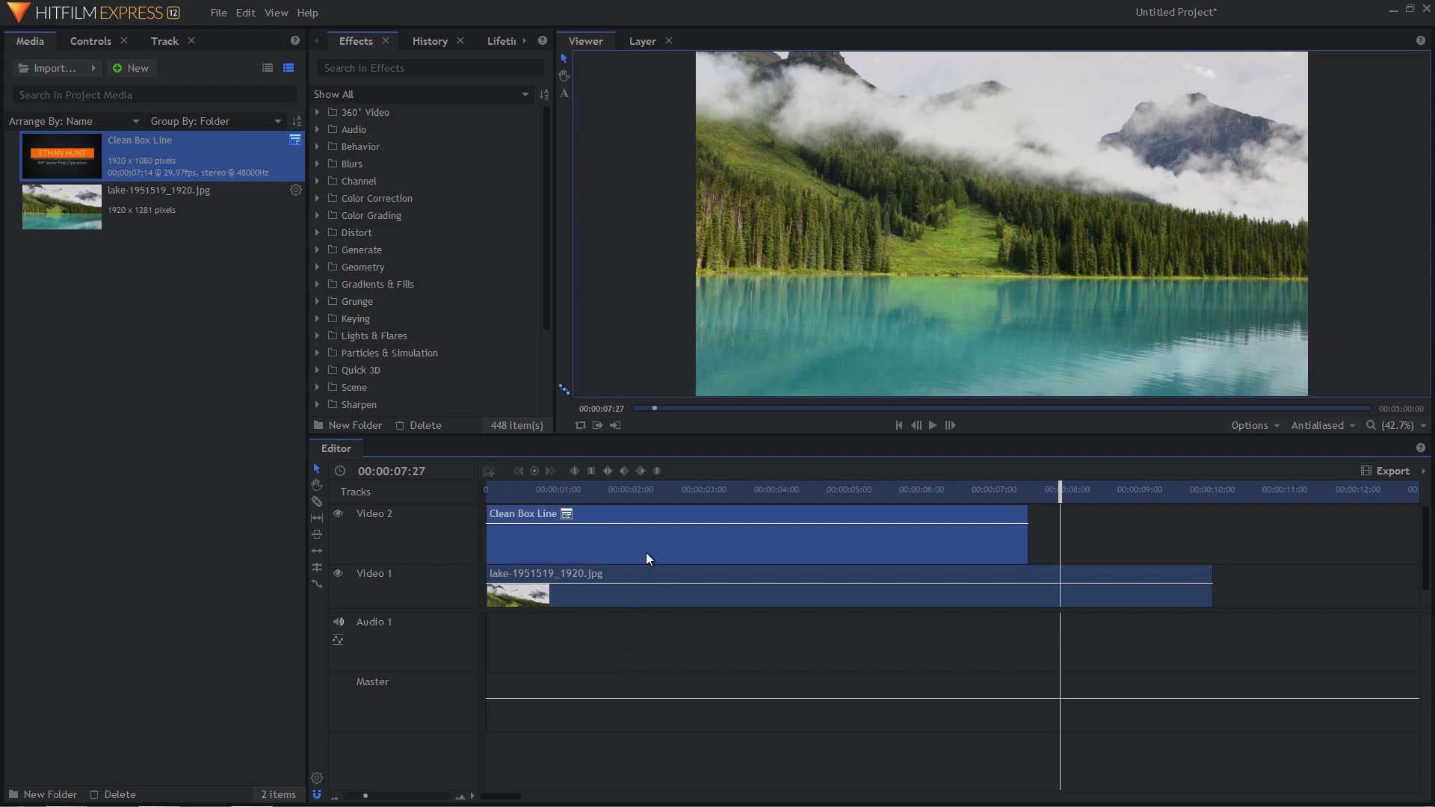
key("Delete")
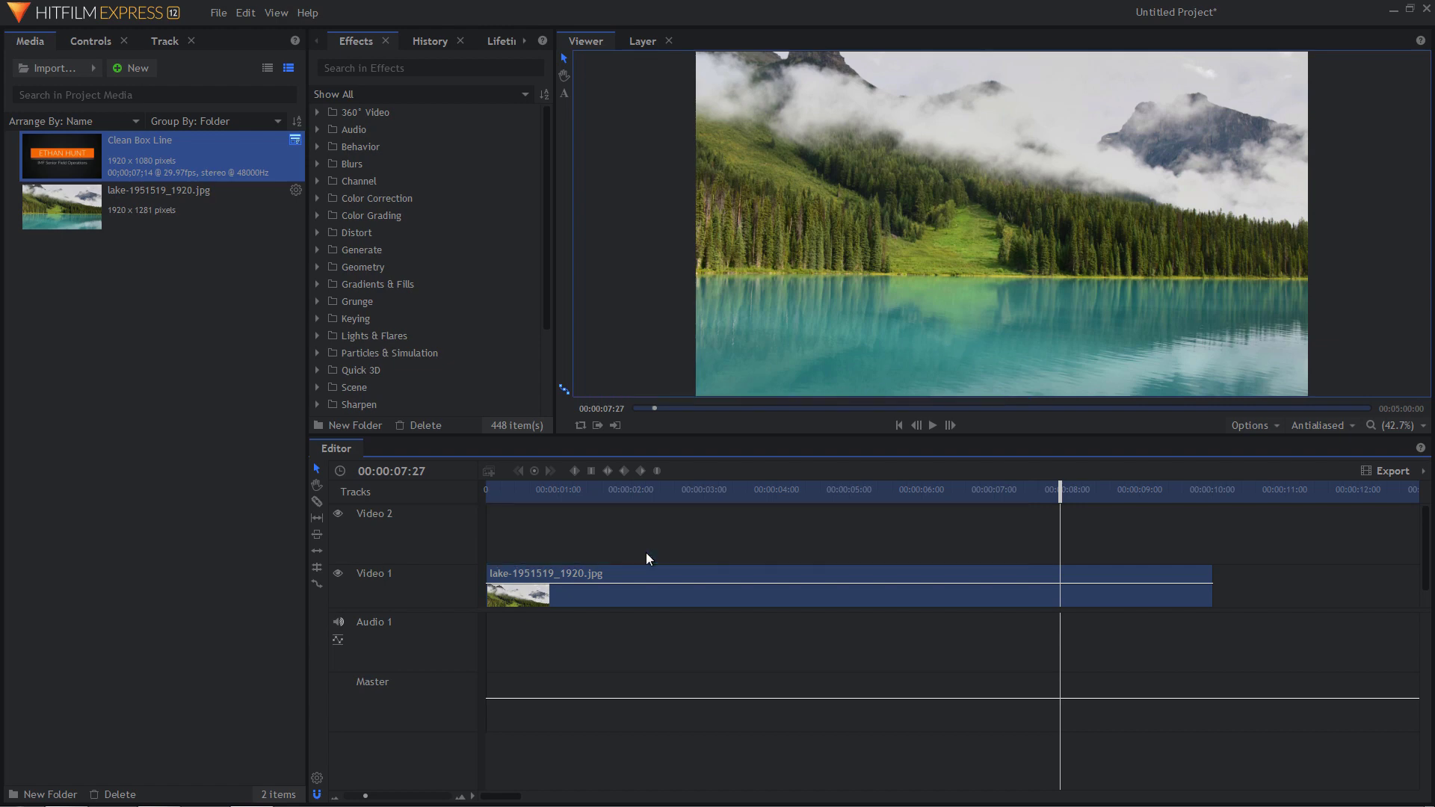
left_click(132, 152)
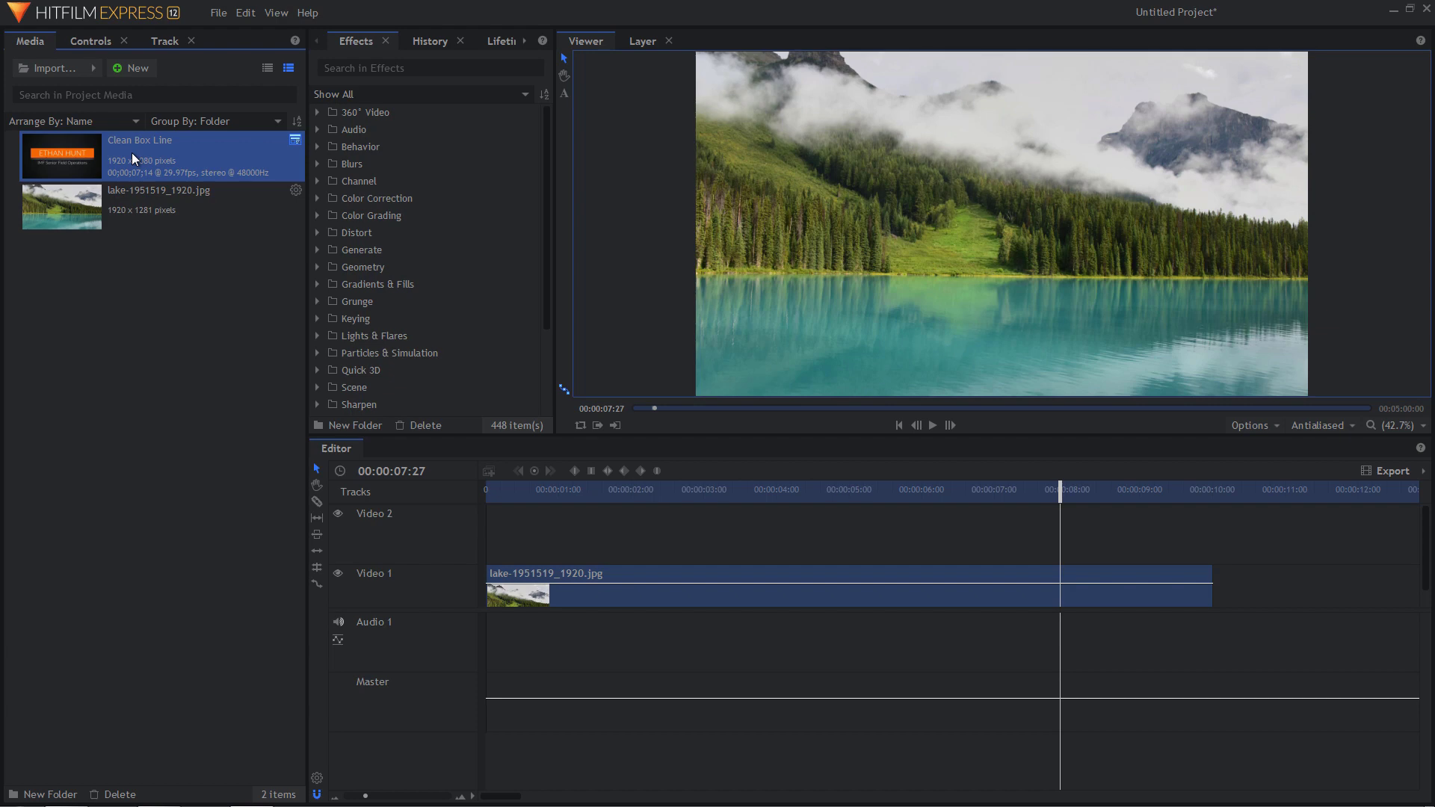
key("Delete")
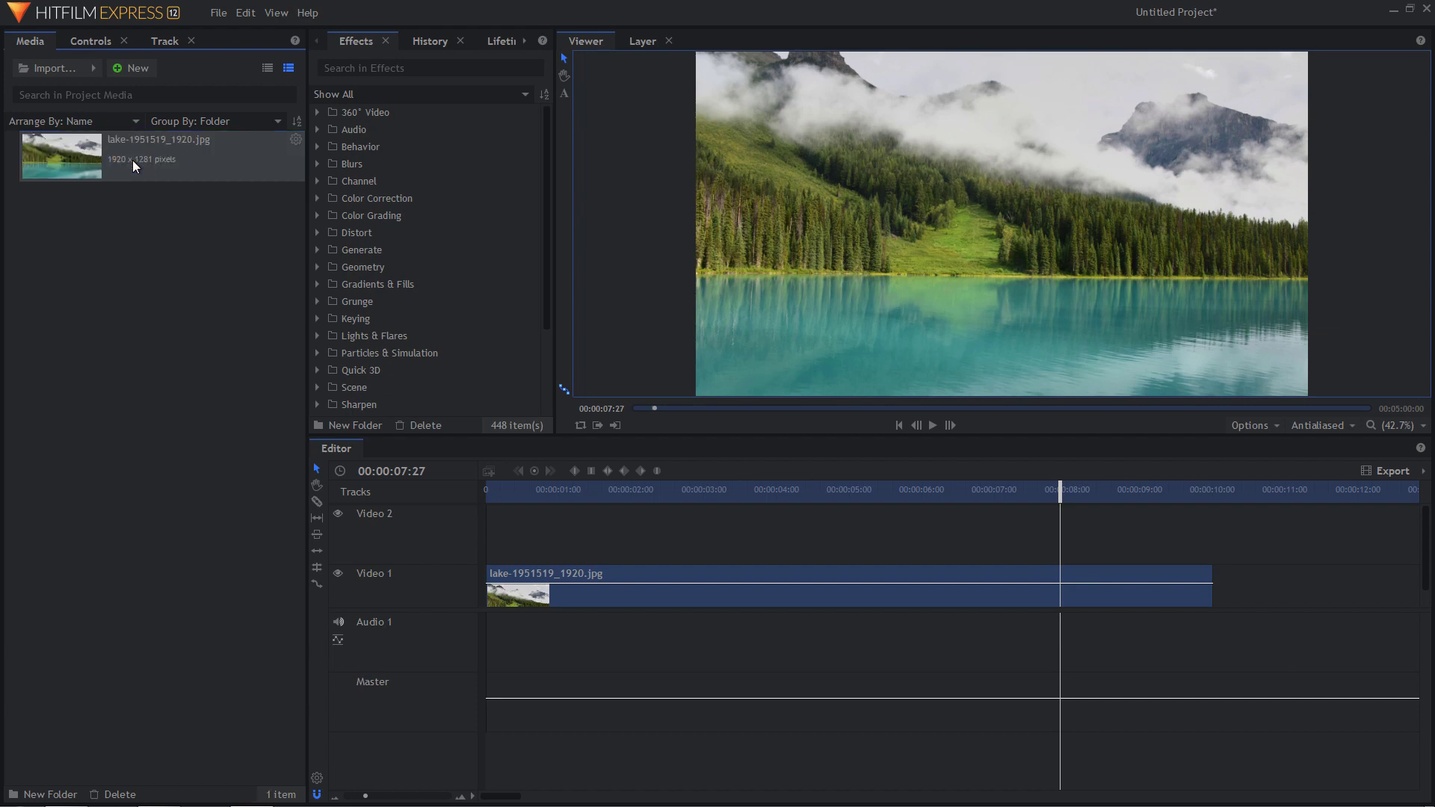
- Import the installed Clean Box Line template as a composite shot and select its imported folder in the project media
left_click(94, 67)
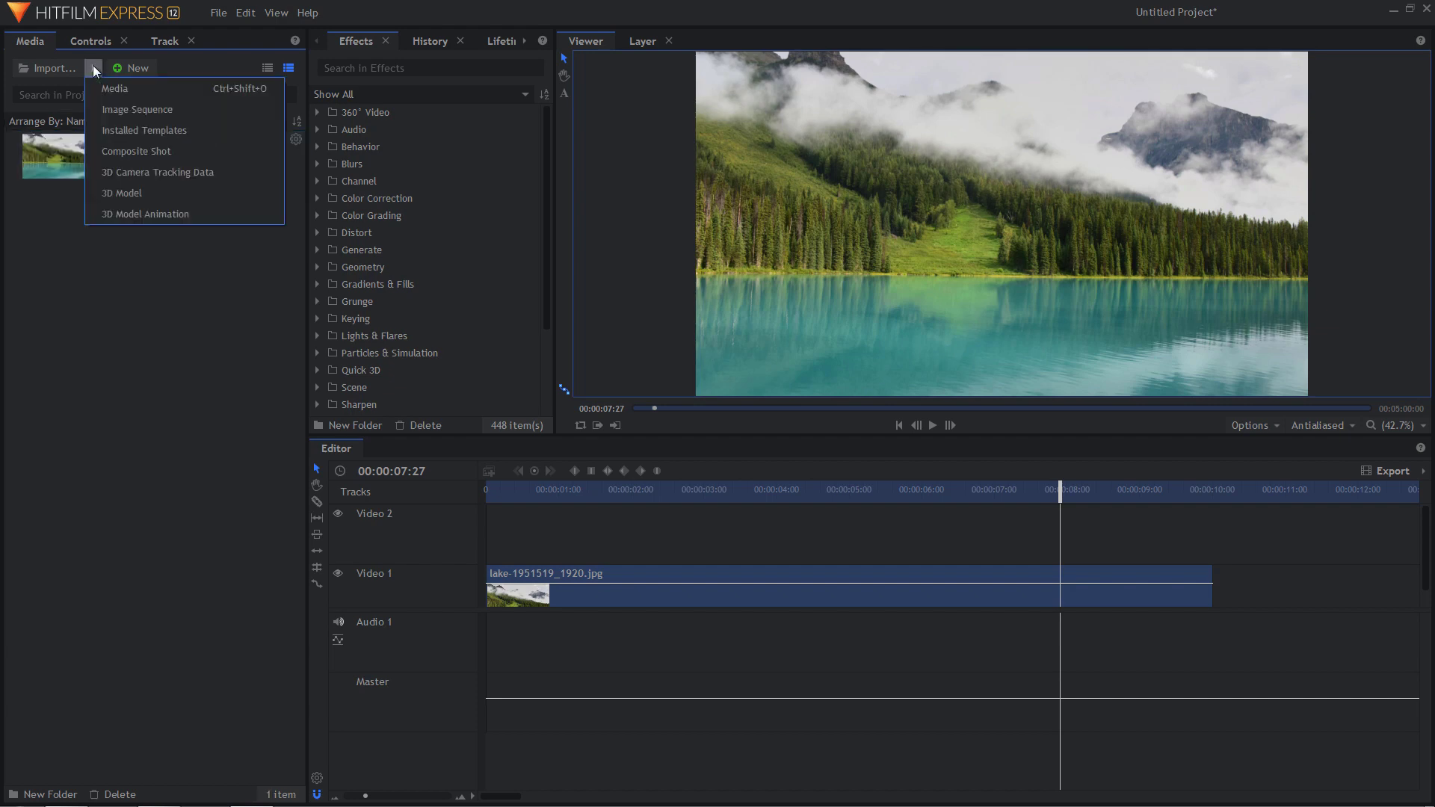
left_click(160, 131)
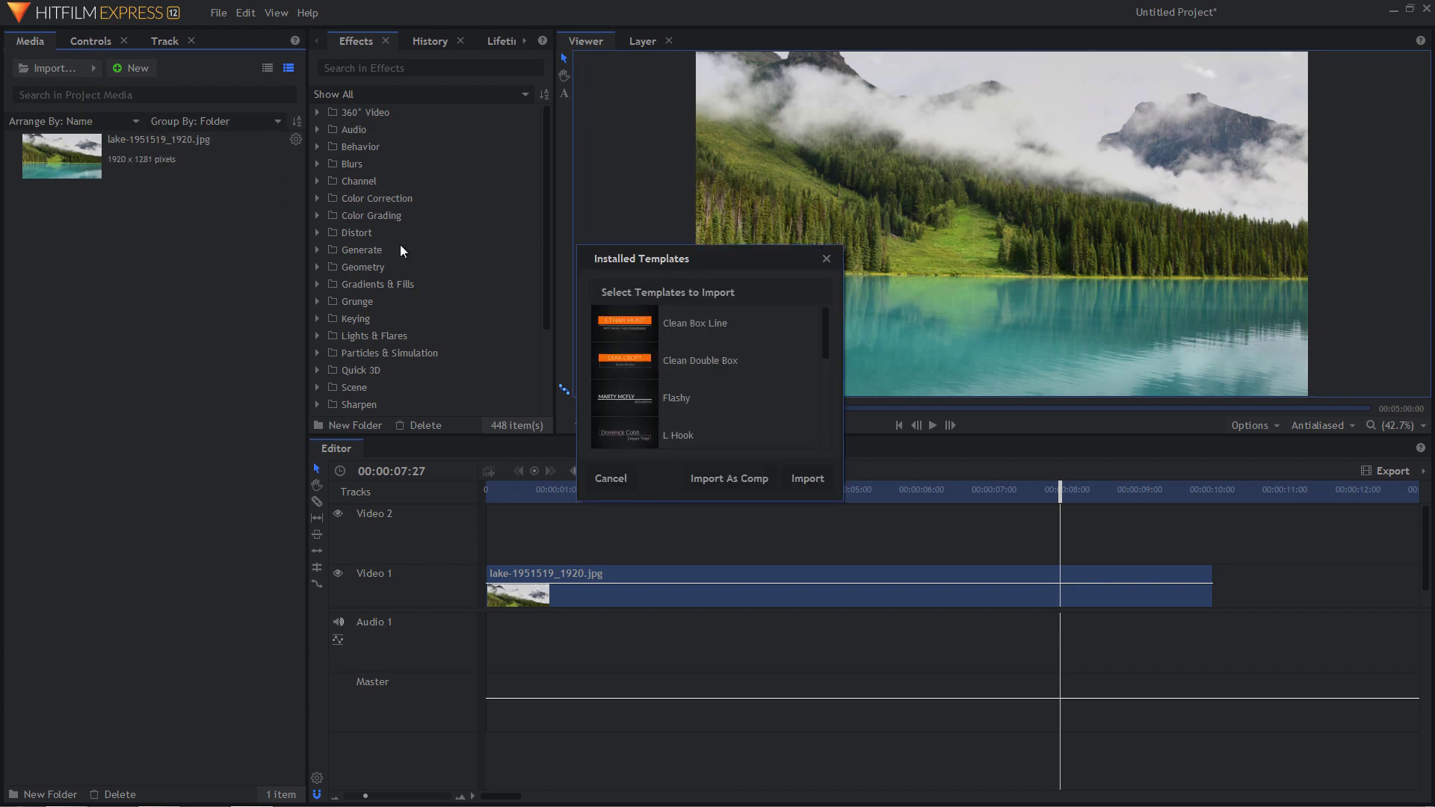
left_click(686, 322)
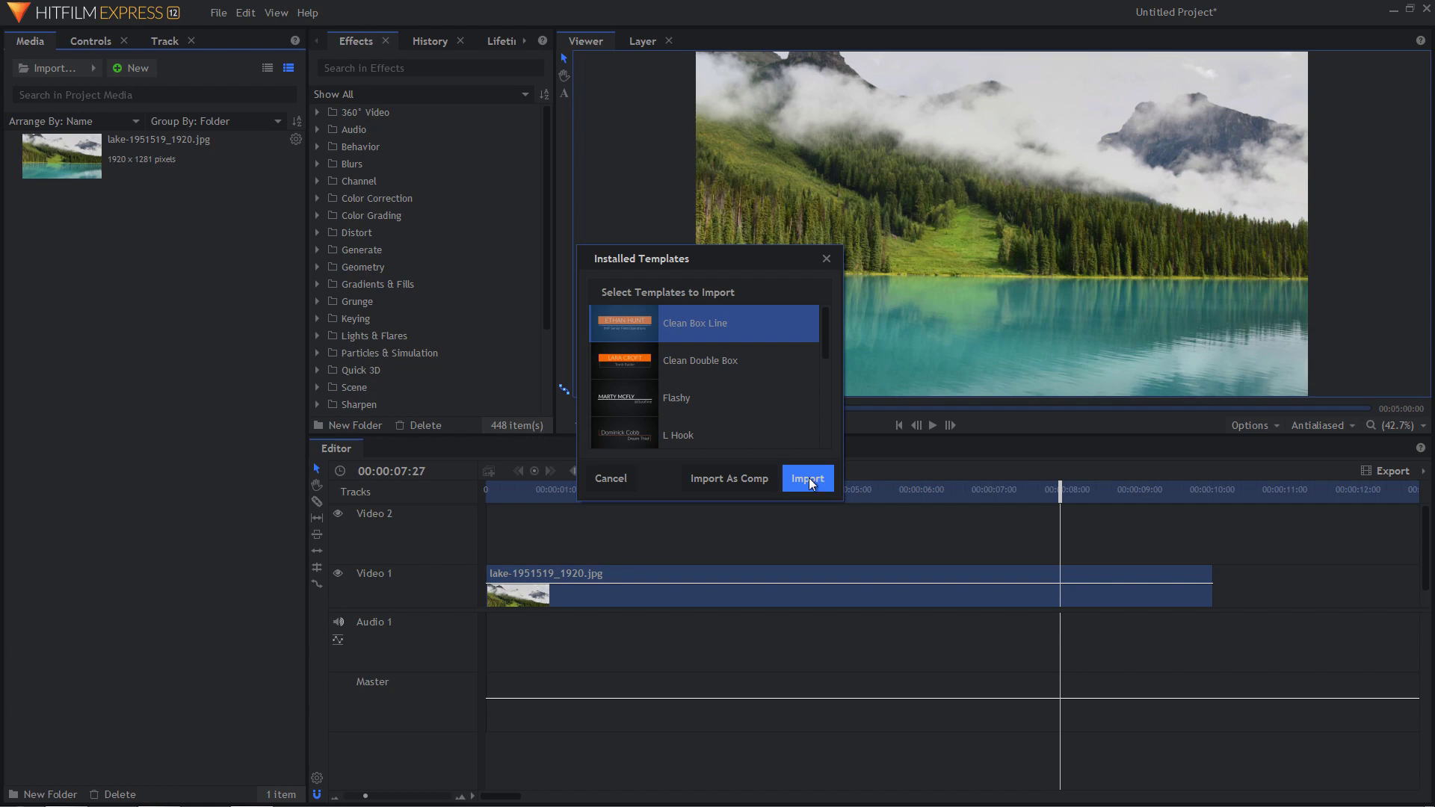
left_click(732, 480)
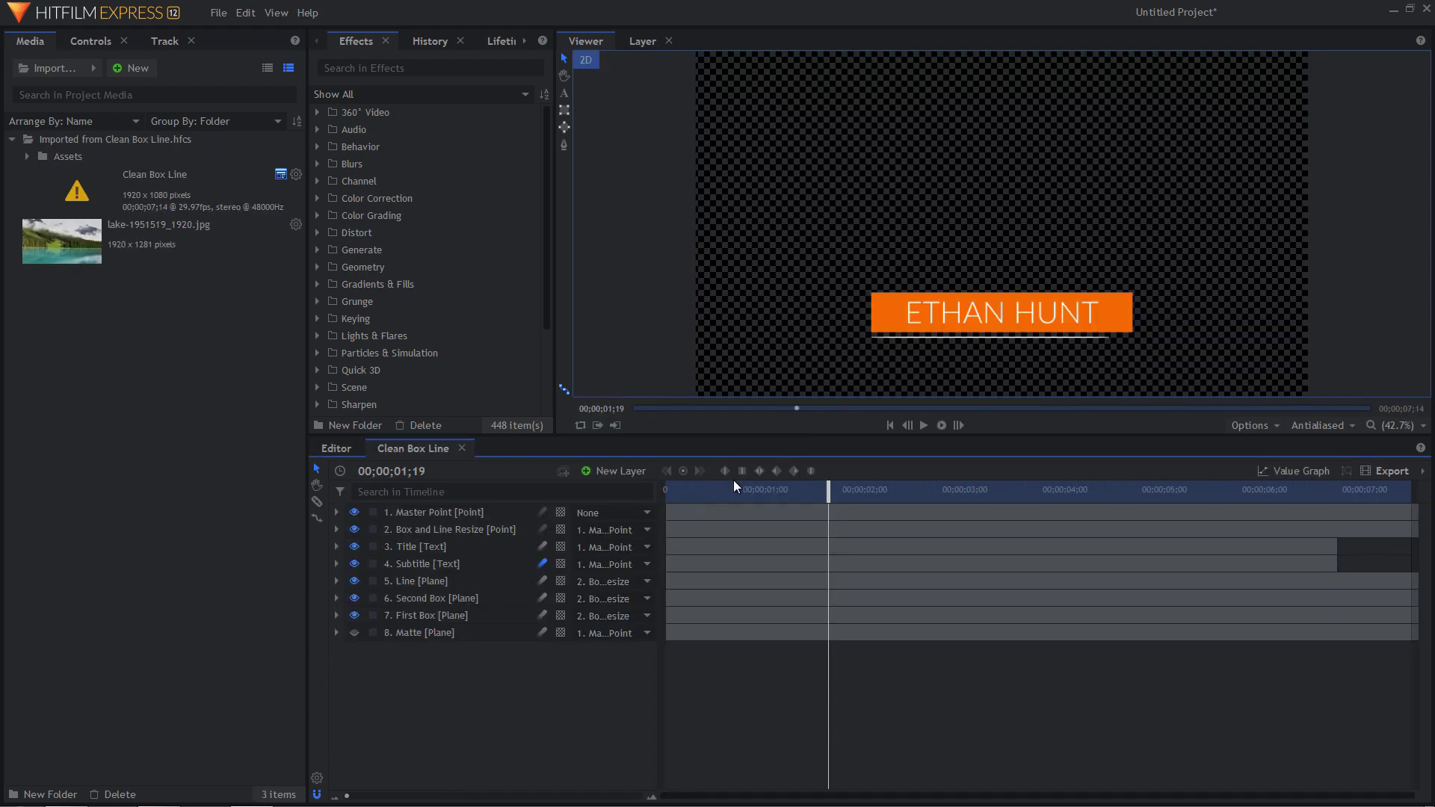
left_click(144, 197)
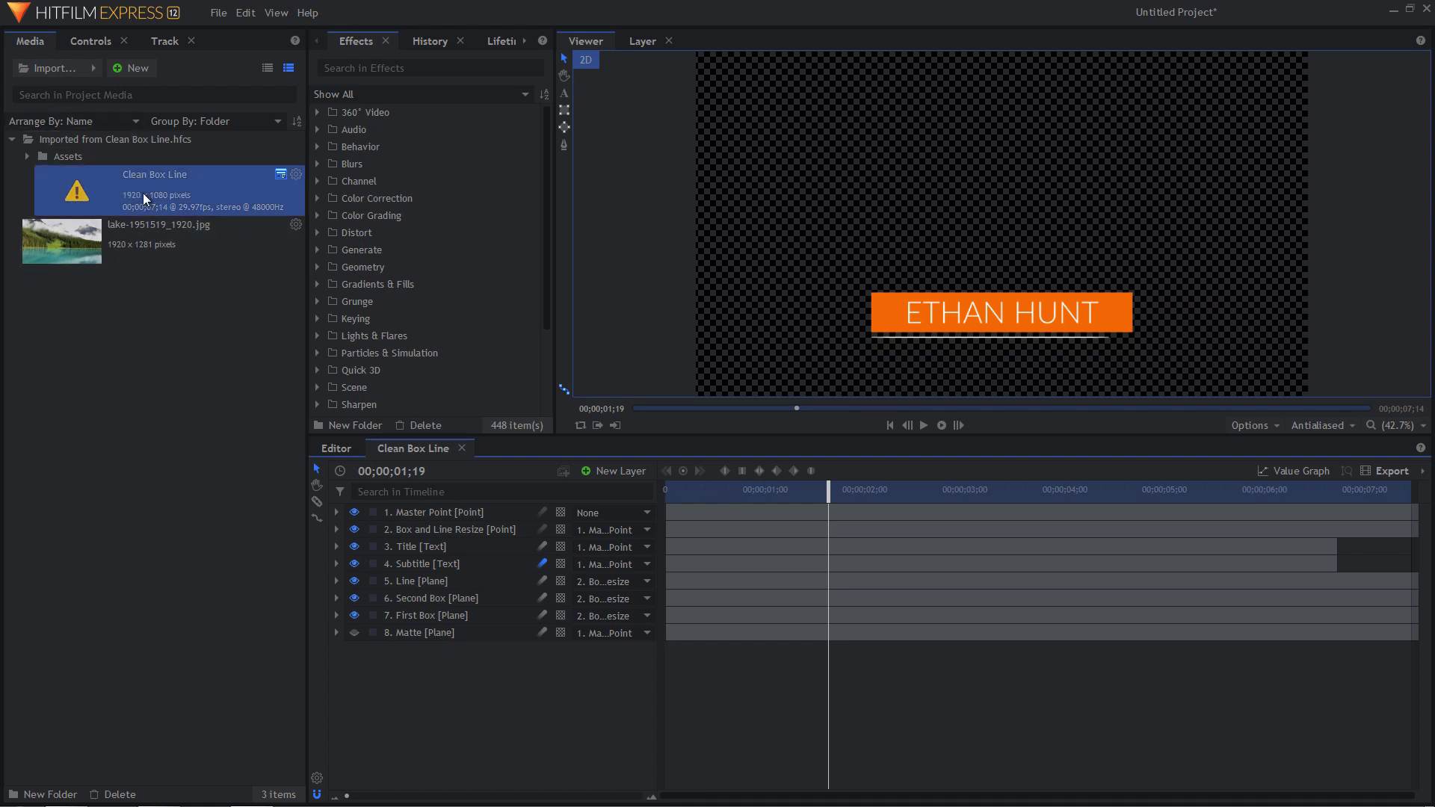
left_click(87, 142)
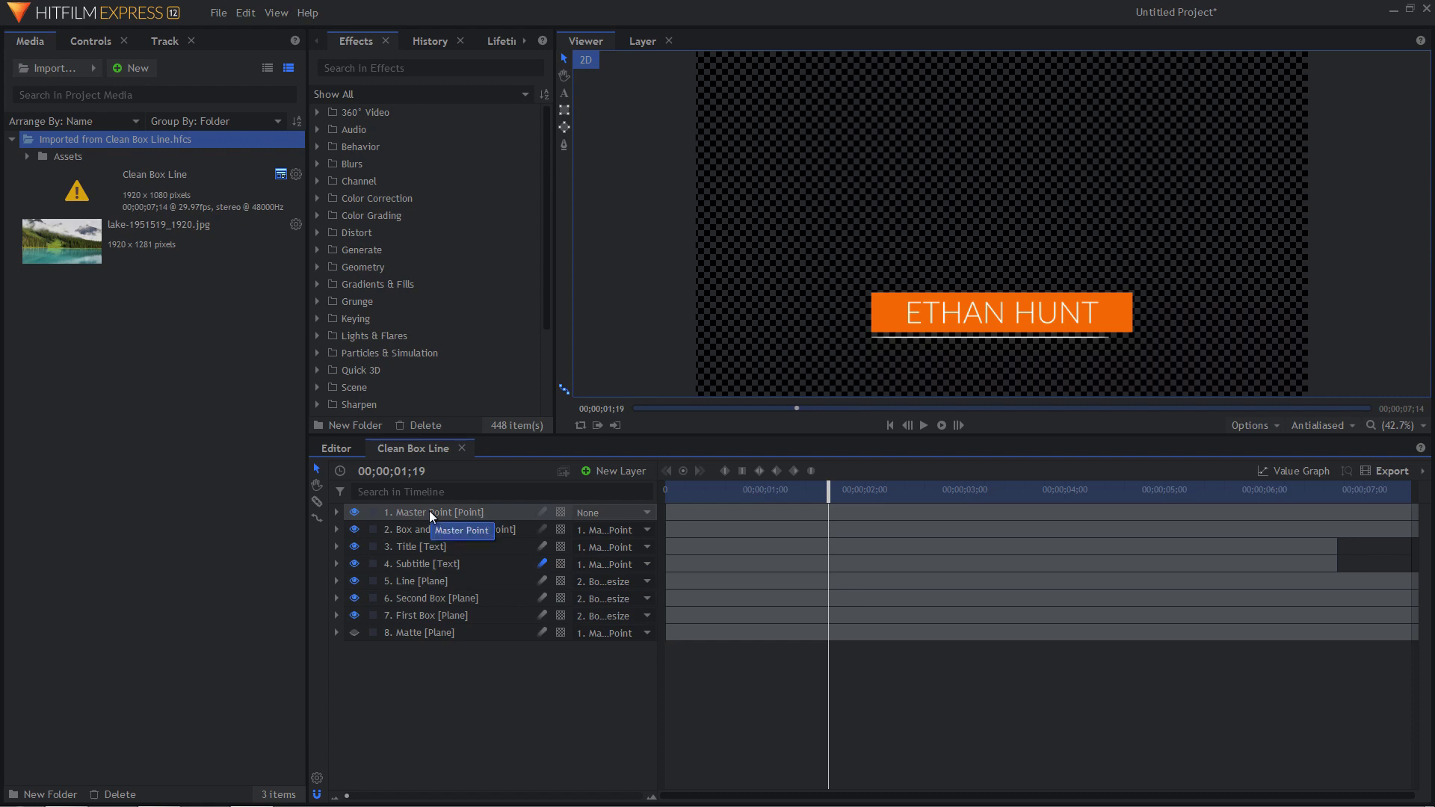
- Examine the First Box layer's transform properties and the Title layer's transform, material and effects settings
left_click(336, 616)
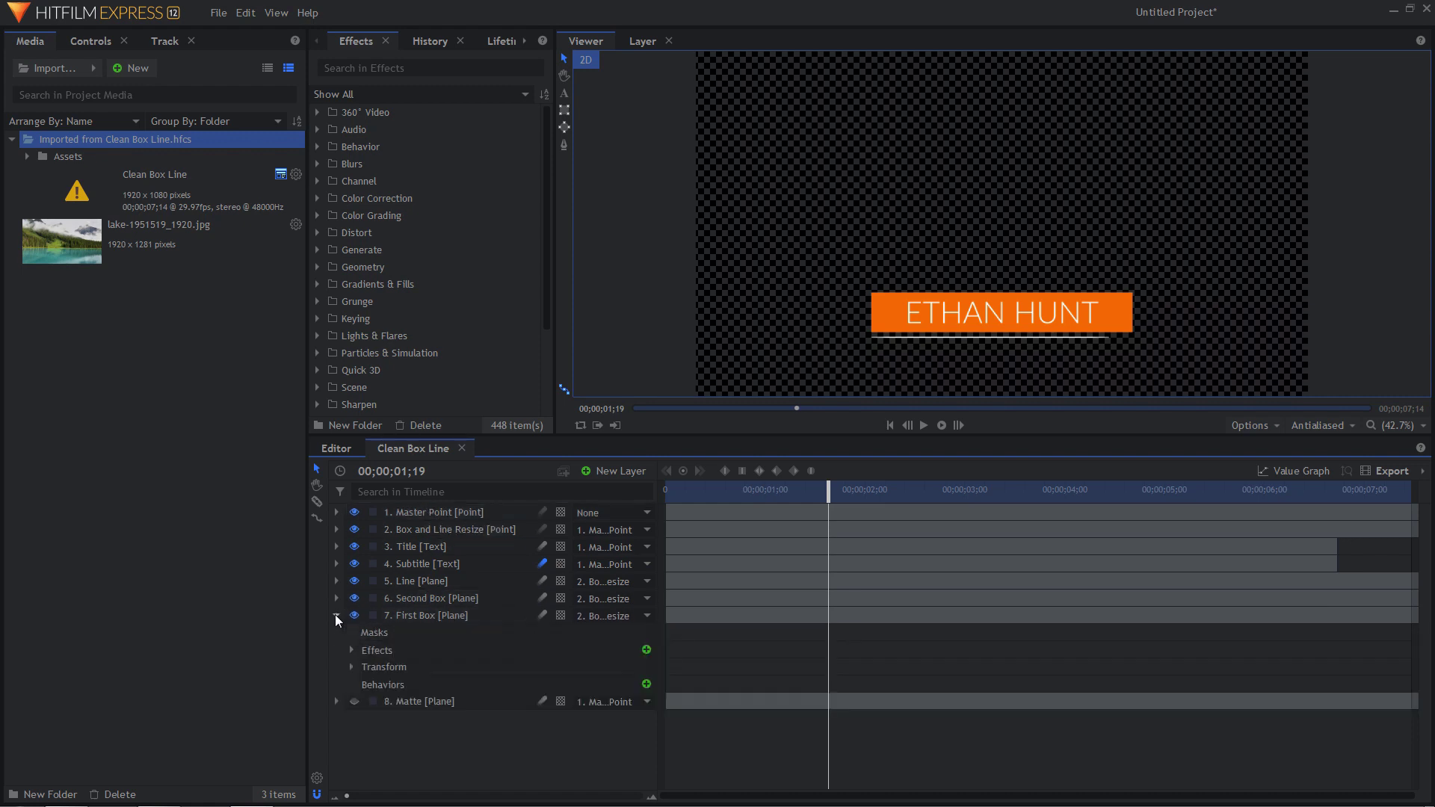
left_click(369, 667)
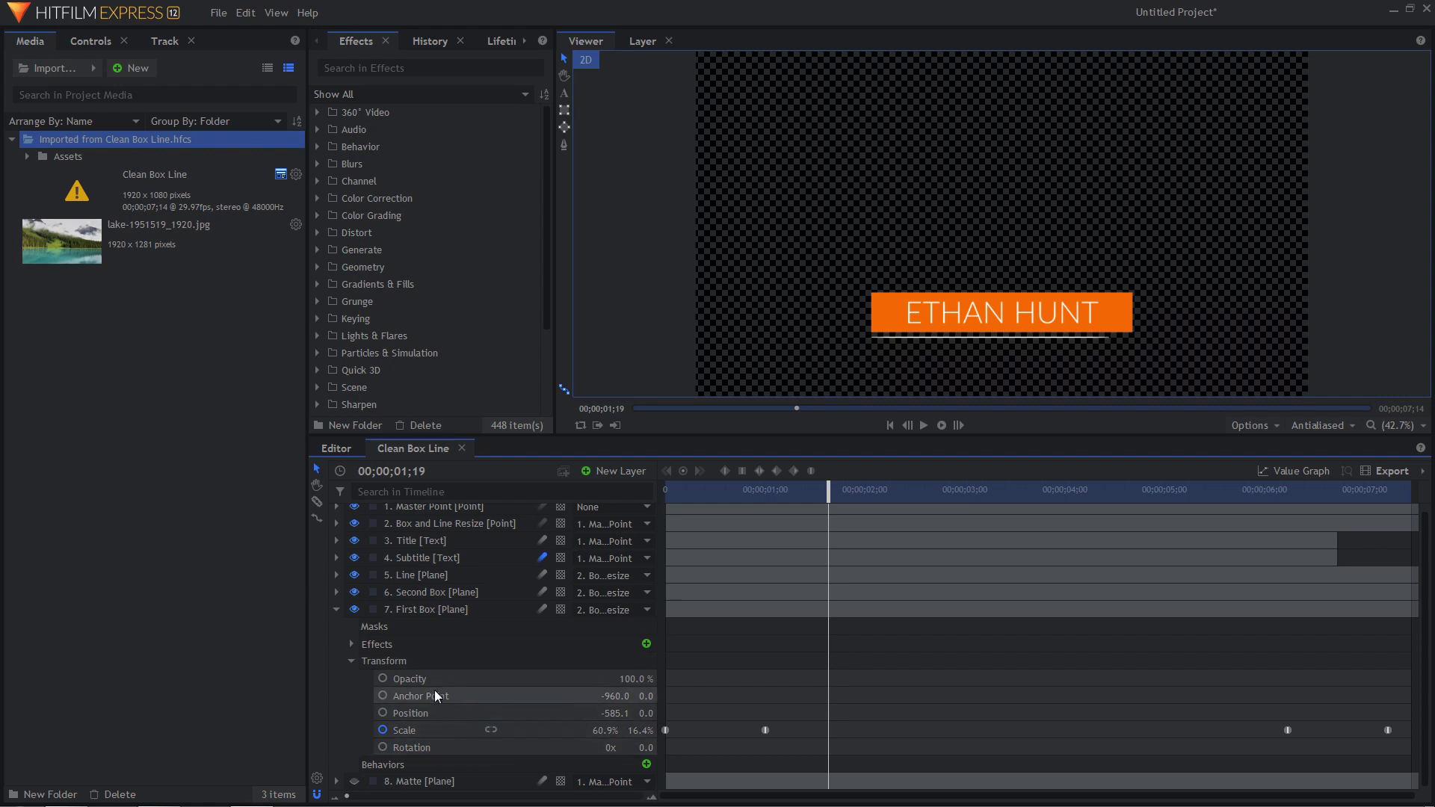
left_click(417, 614)
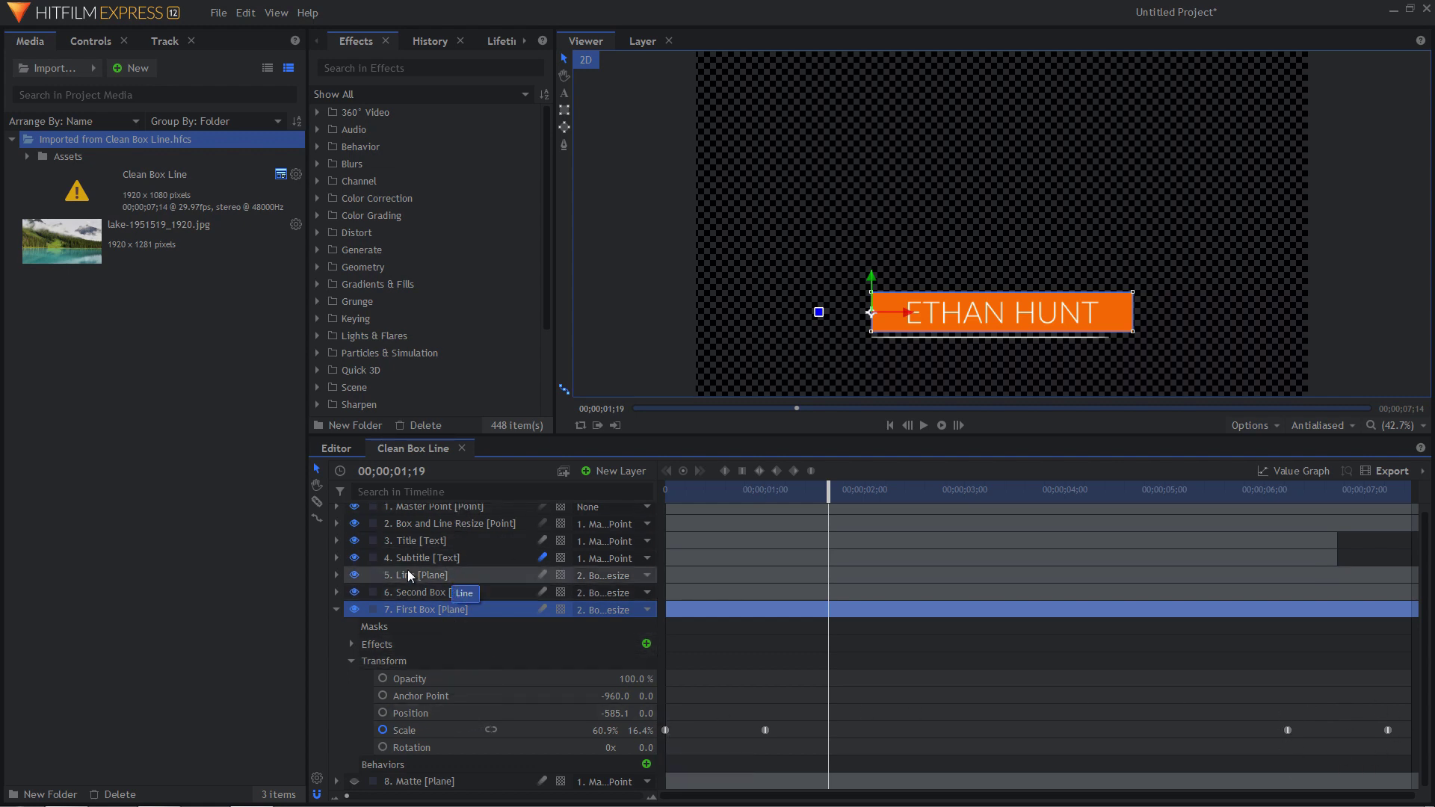
left_click(336, 540)
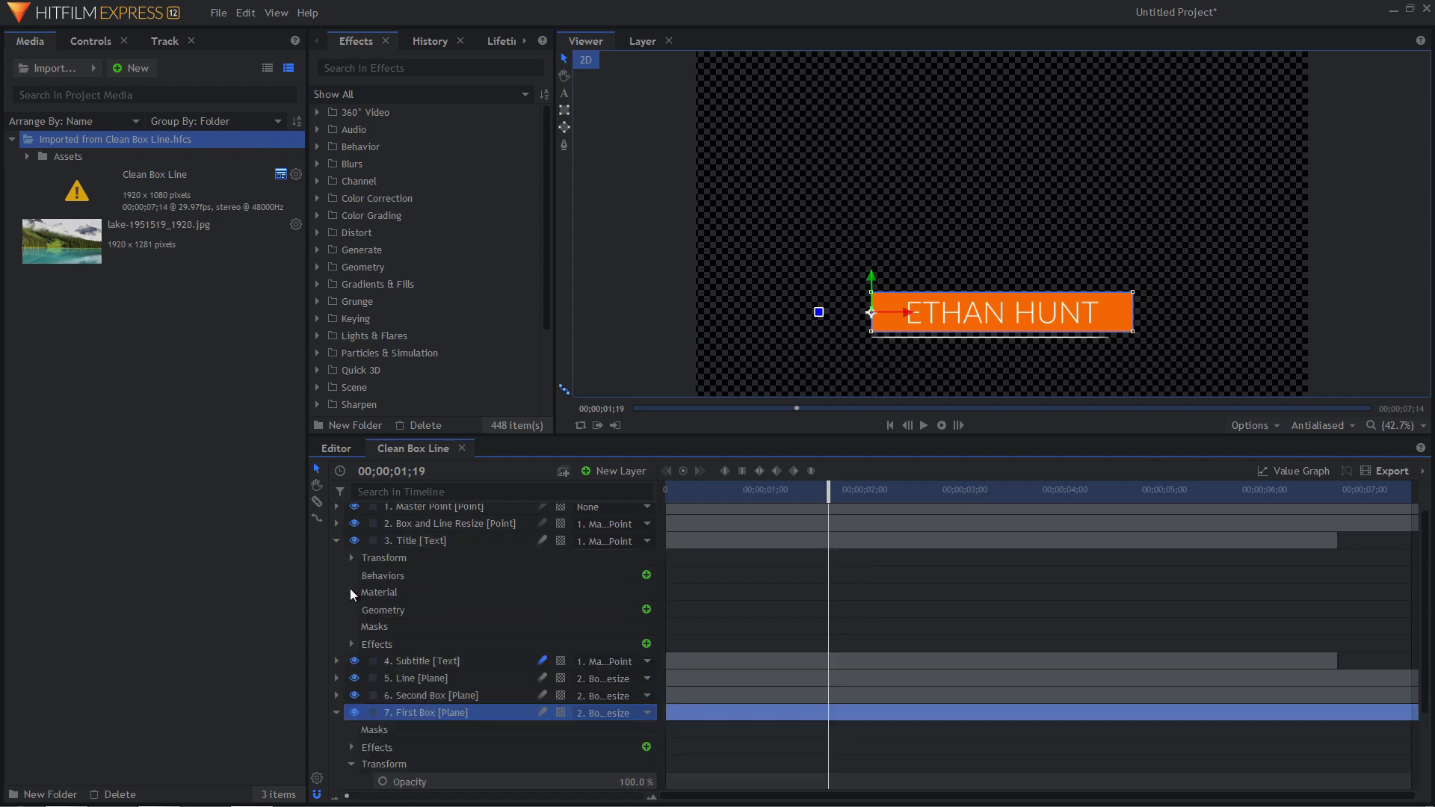
left_click(352, 558)
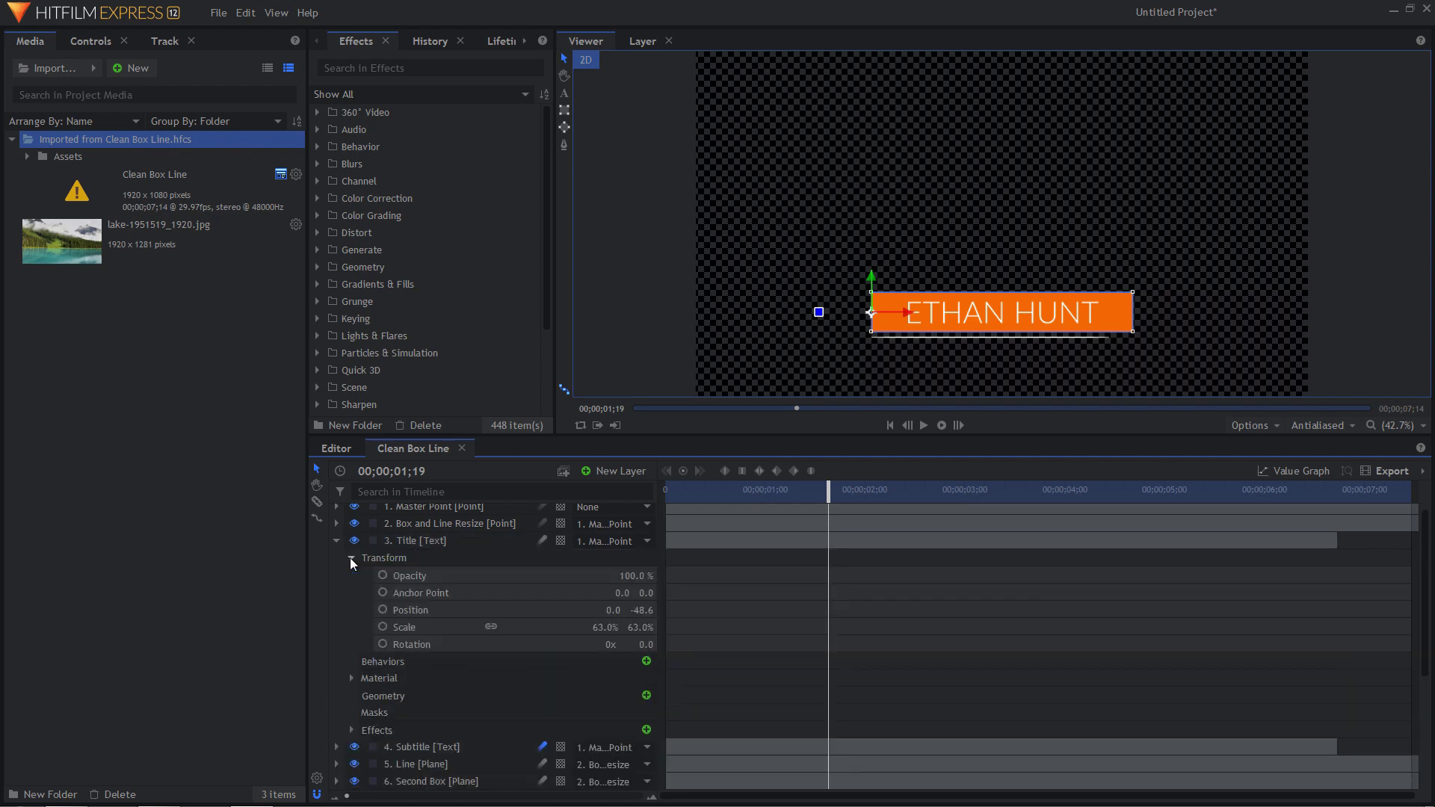
left_click(352, 561)
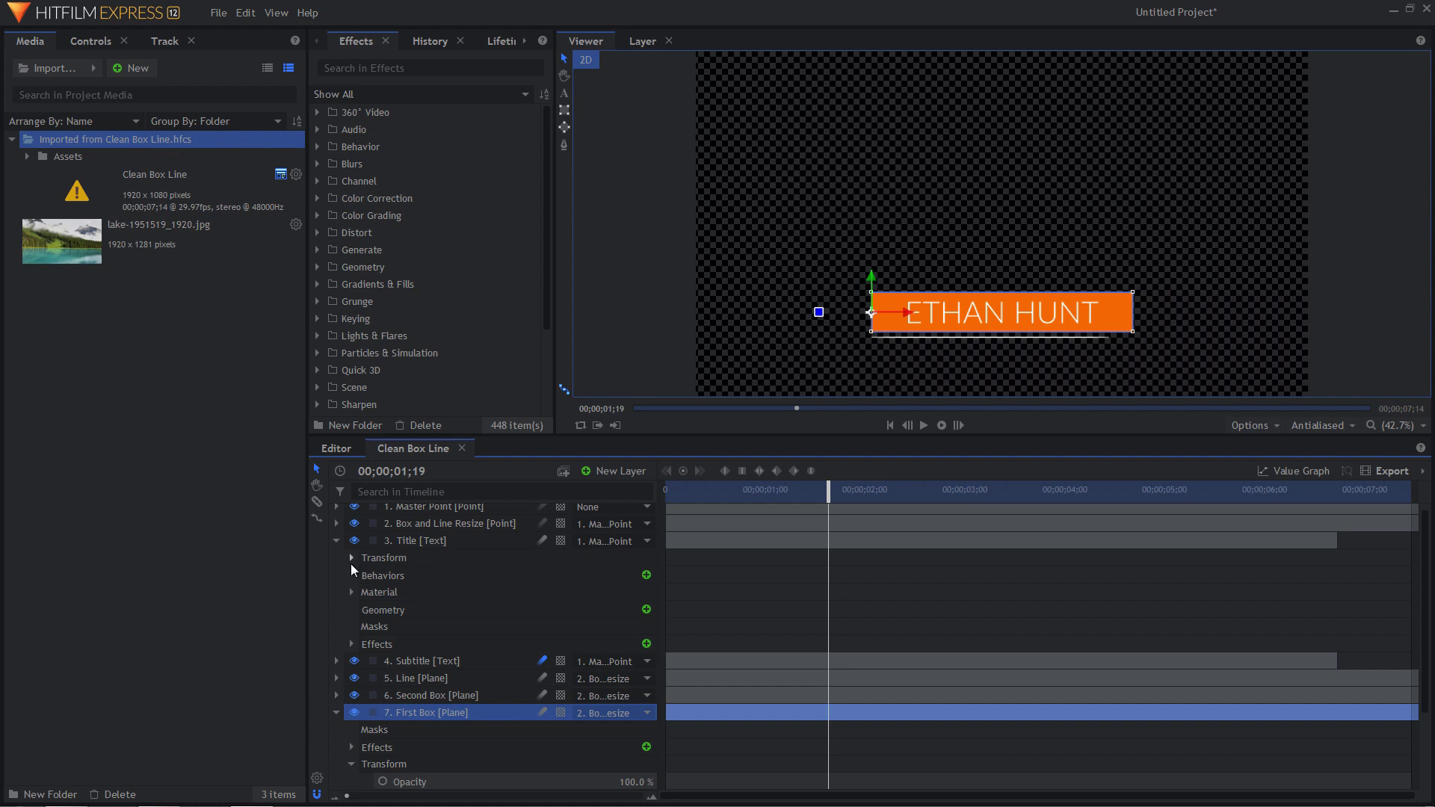
left_click(352, 593)
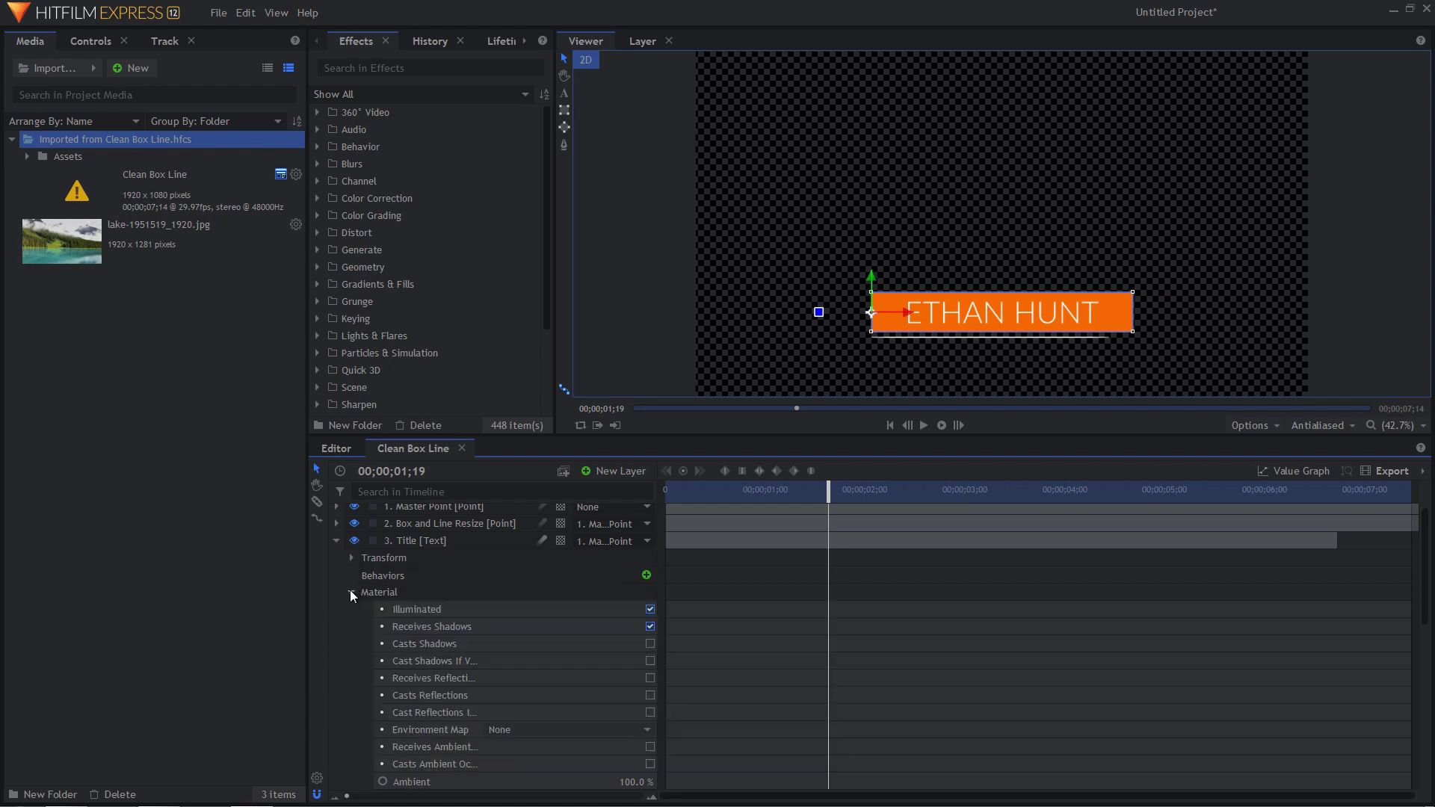
left_click(351, 593)
left_click(352, 644)
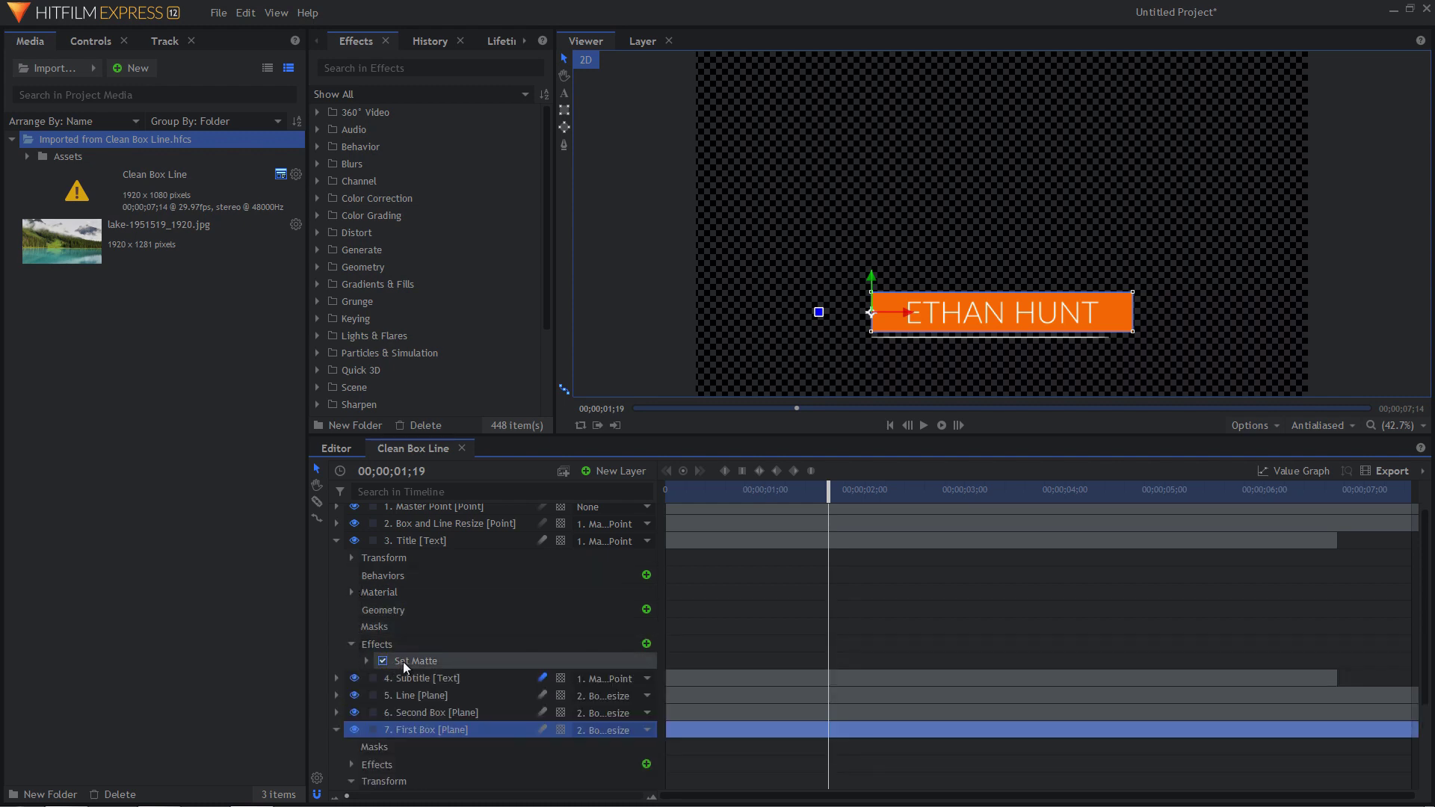
left_click(351, 644)
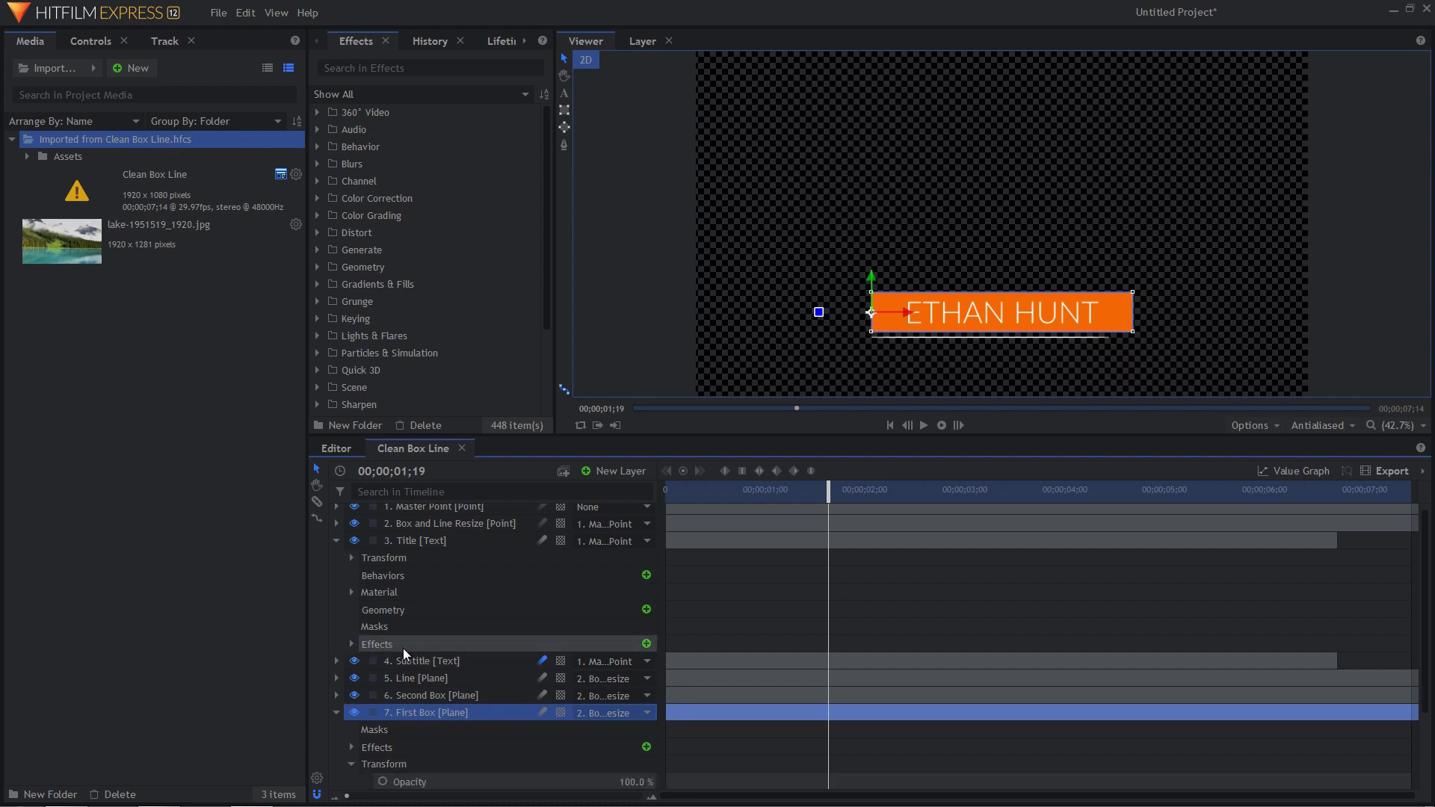
scroll(404, 654, "down", 2)
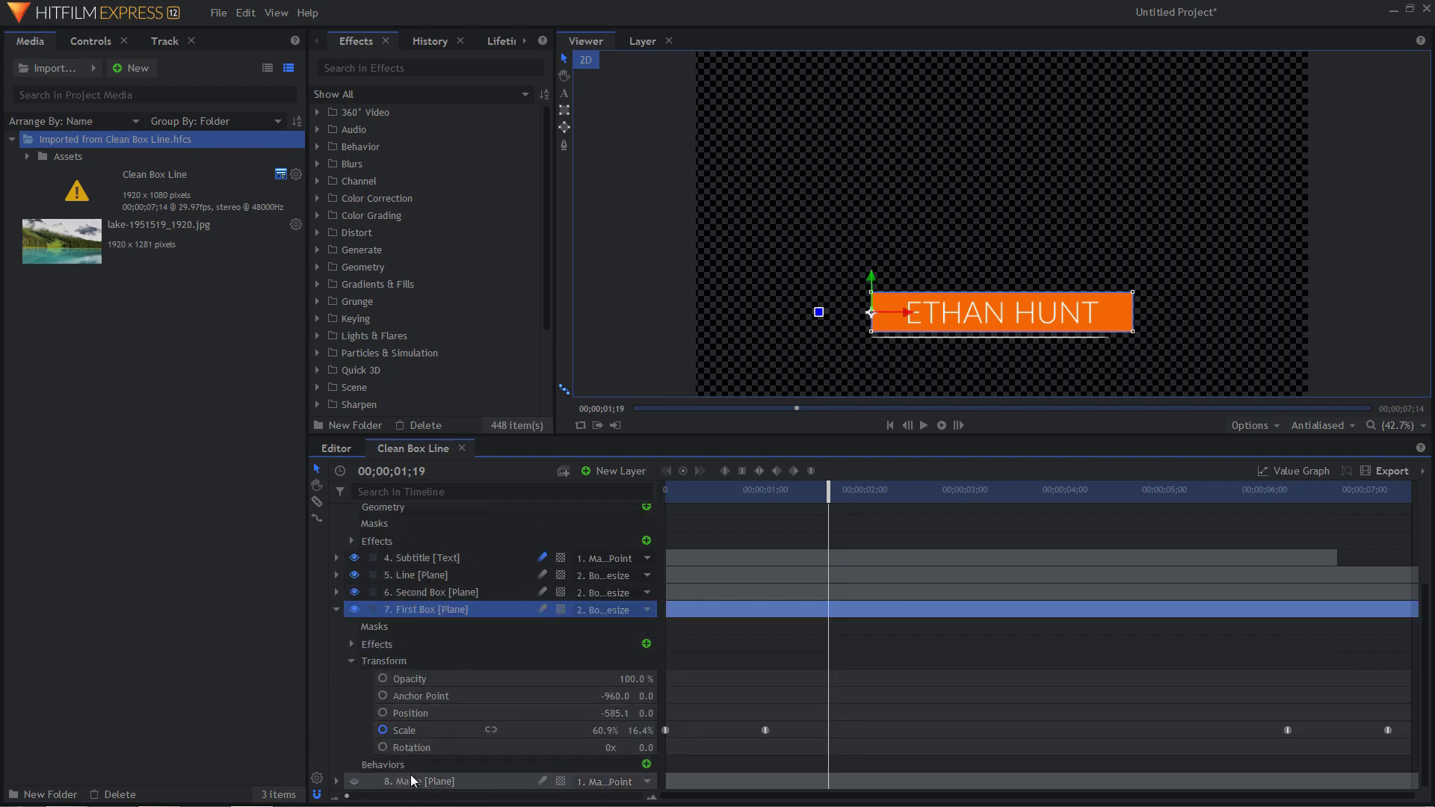
scroll(422, 781, "up", 3)
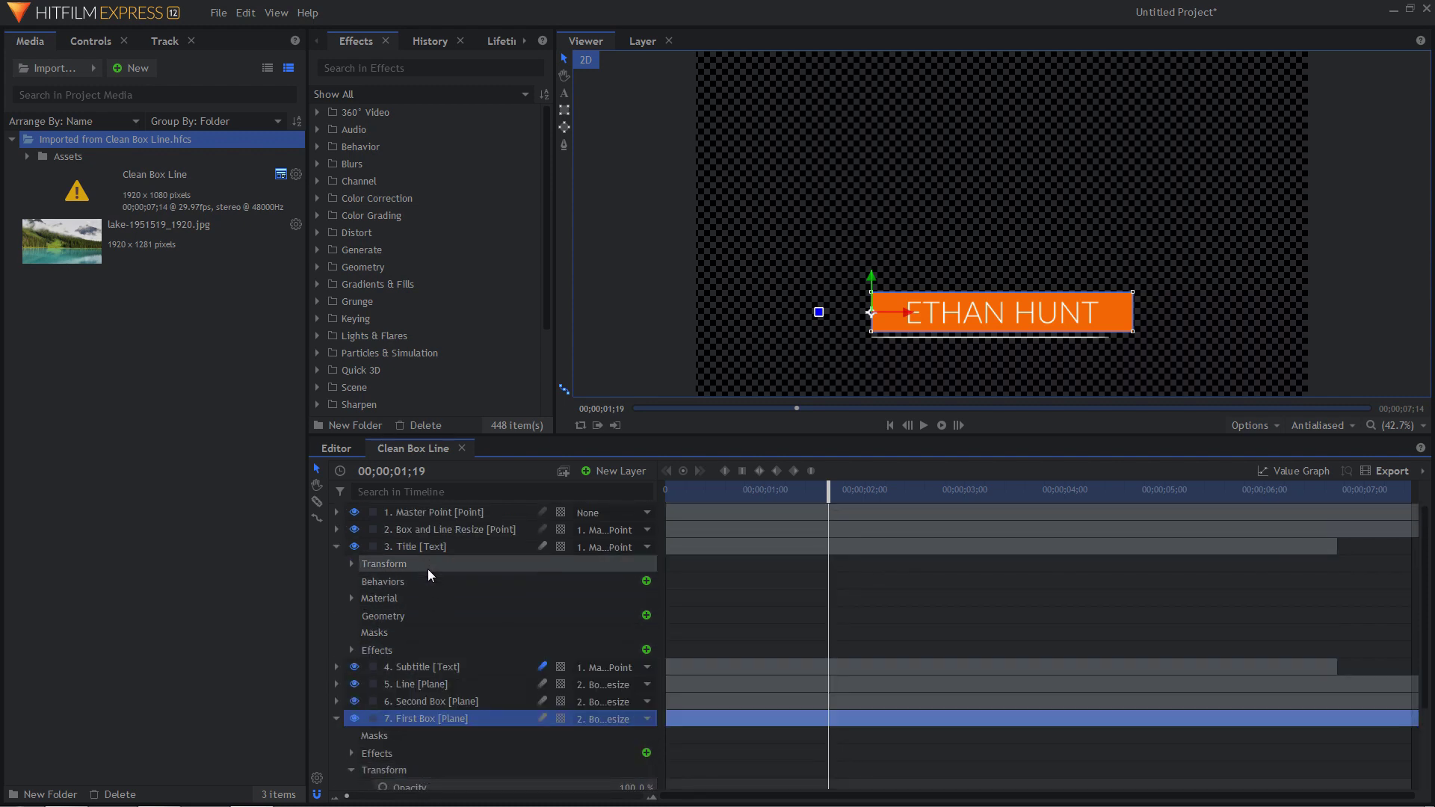
- Inspect the Master Point layer's transform properties, then select that layer and collapse all expanded layers
left_click(337, 513)
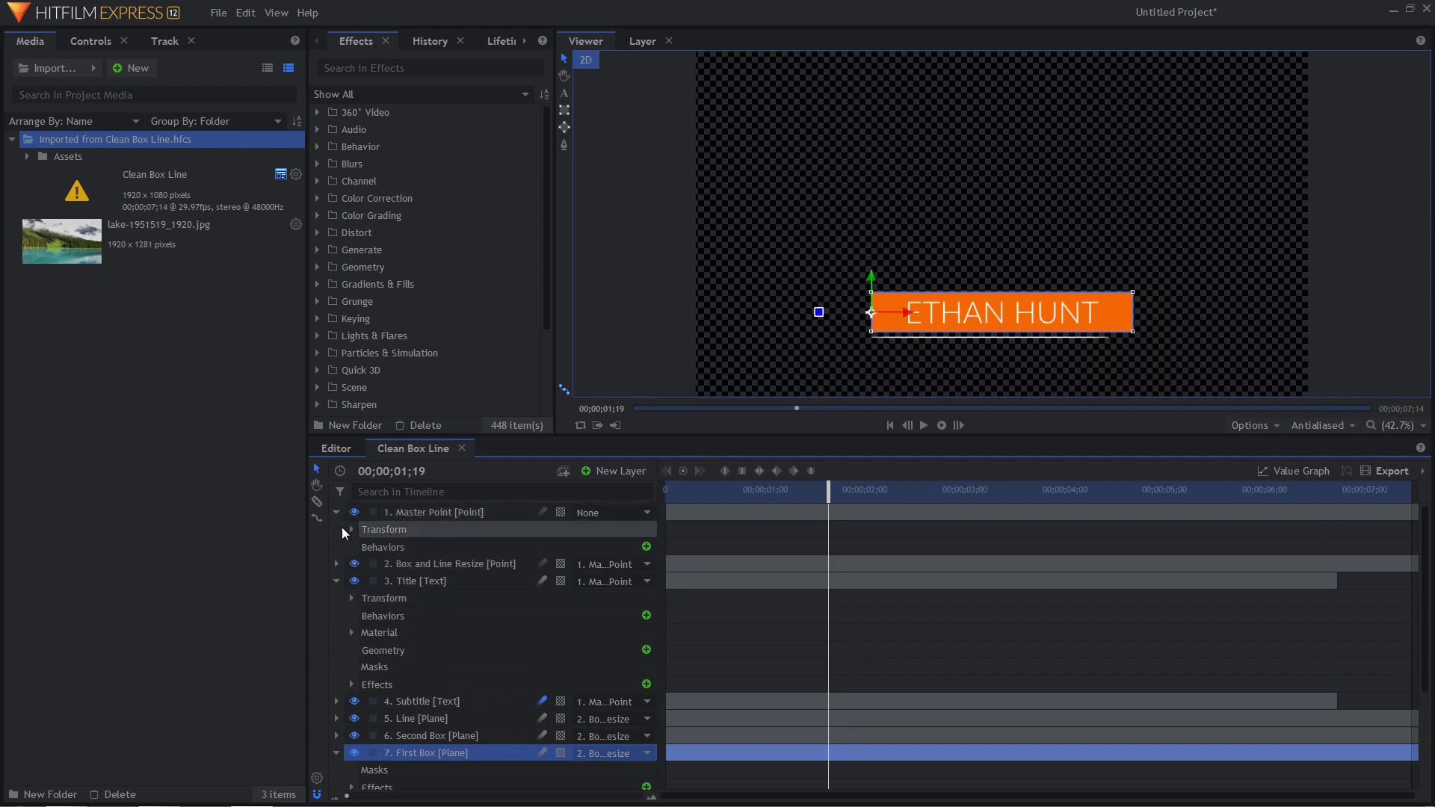
left_click(351, 530)
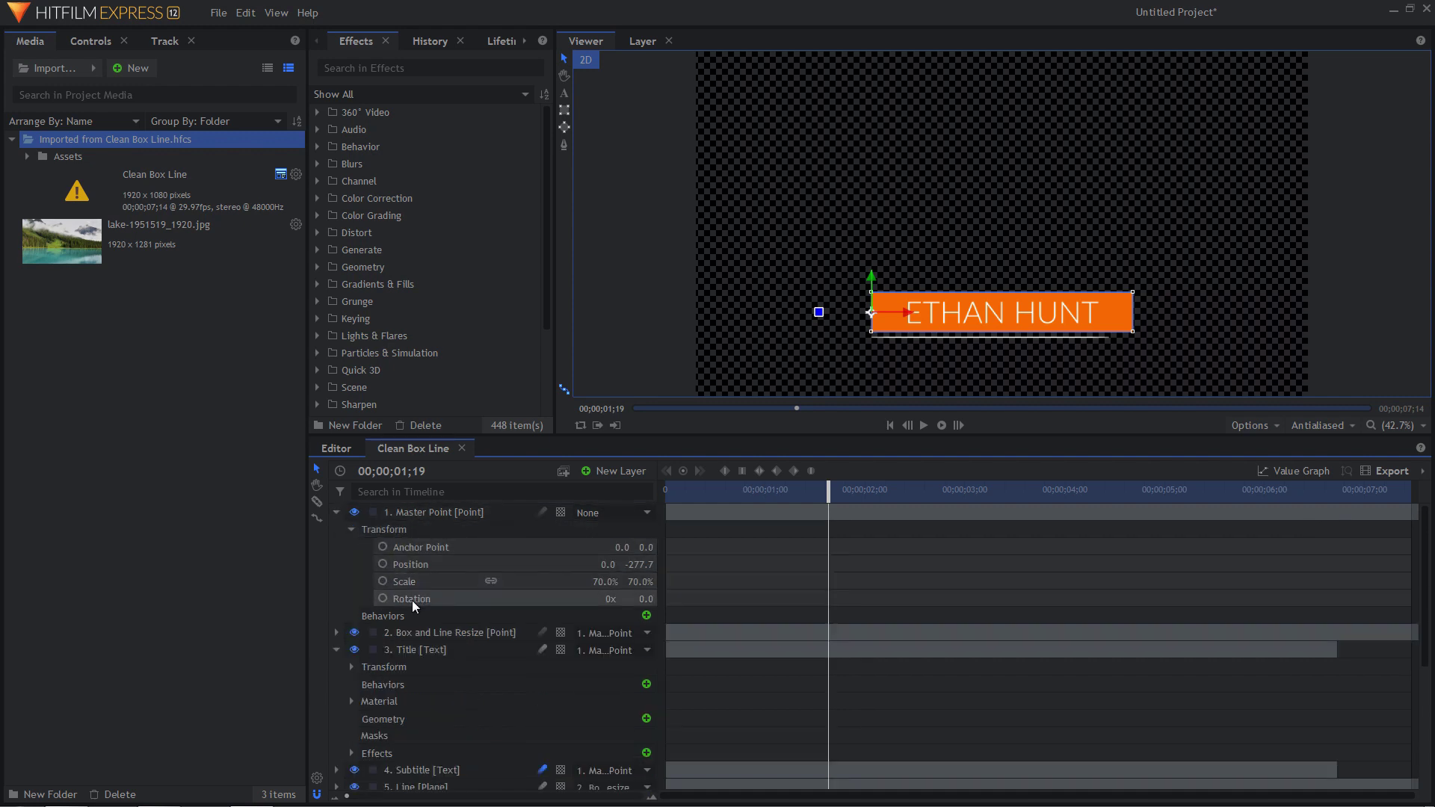
left_click(337, 513)
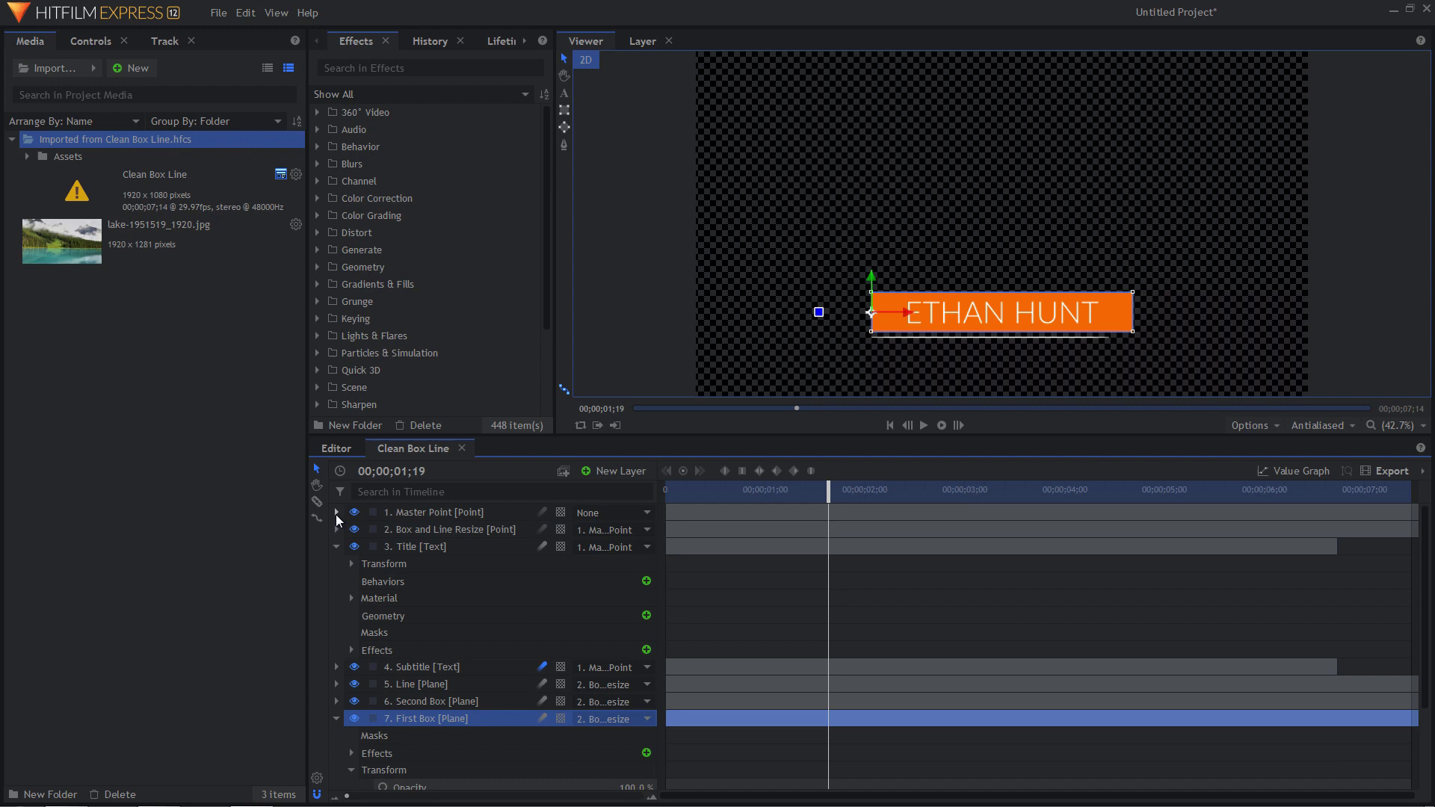
right_click(422, 513)
left_click(477, 504)
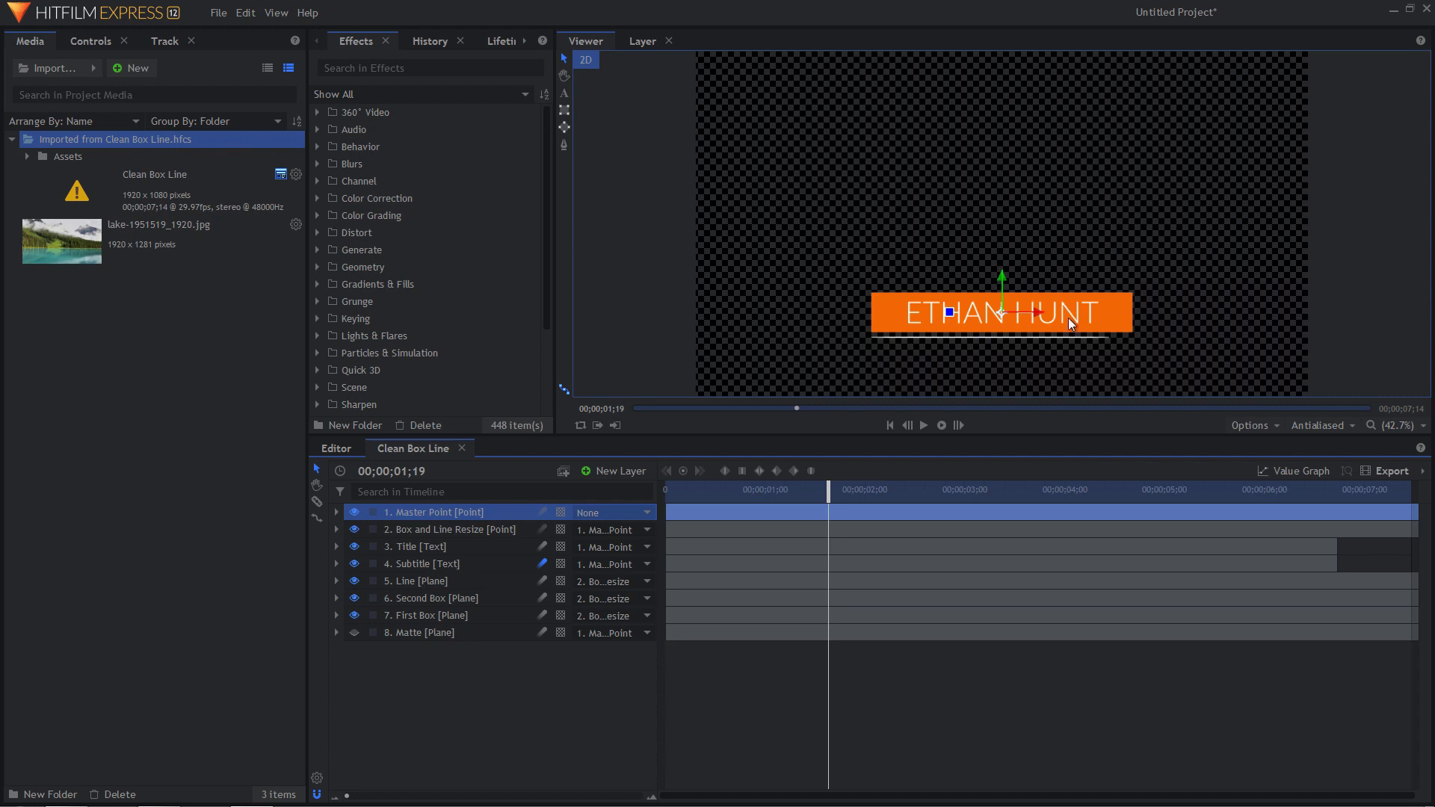
- Set the Fill Color effect of the Second Box layer to blue #2185ff
left_click(1130, 314)
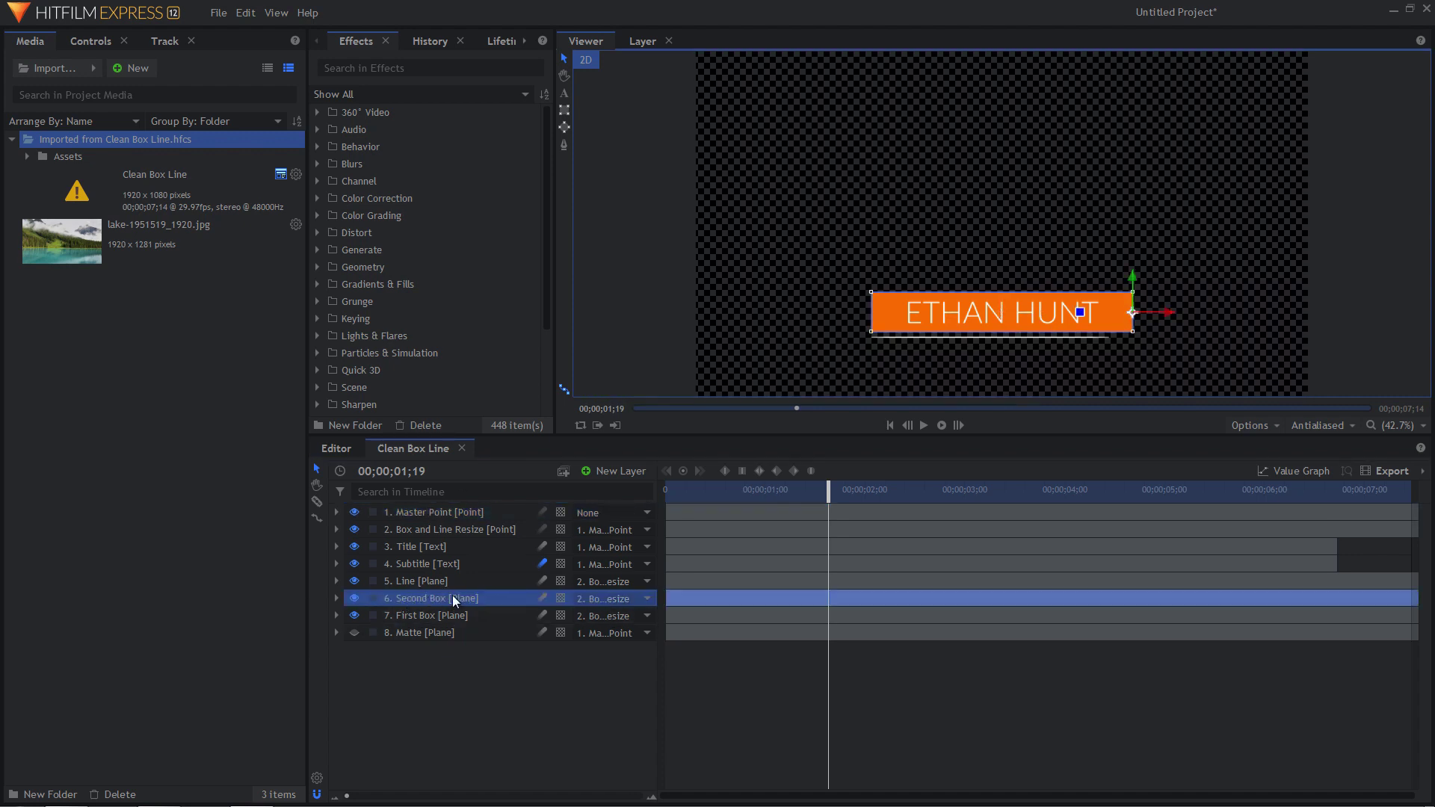
left_click(337, 599)
left_click(351, 633)
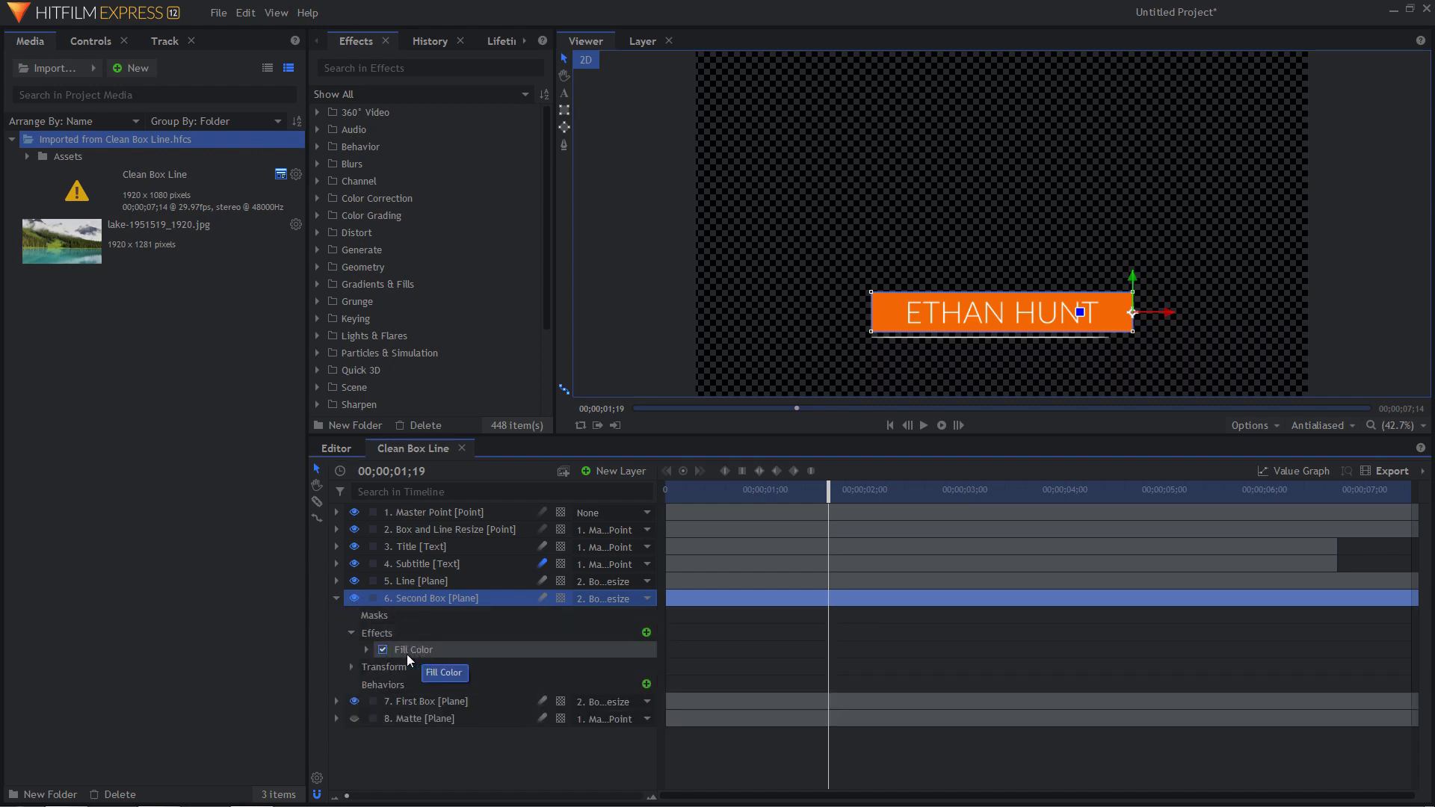
left_click(366, 651)
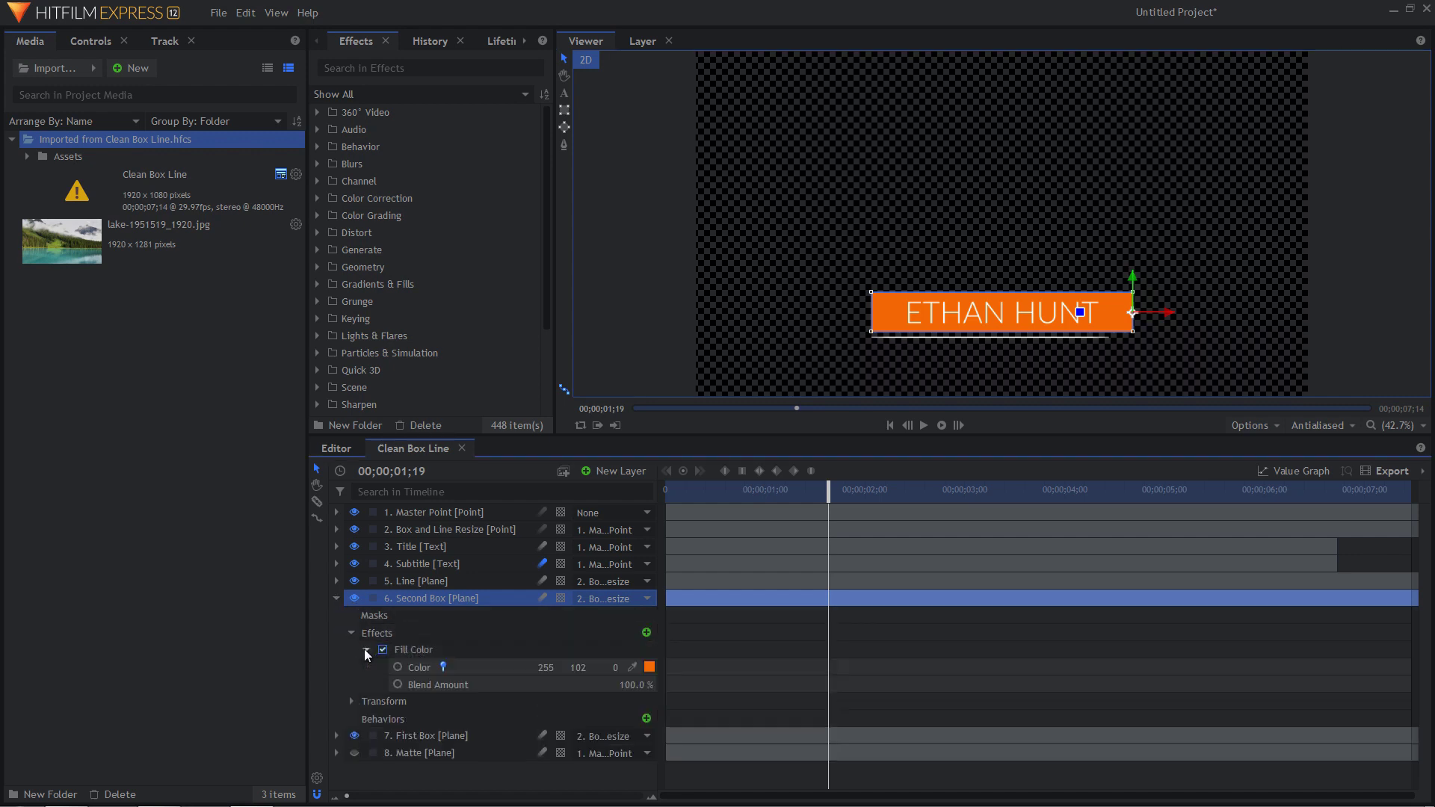
left_click(650, 667)
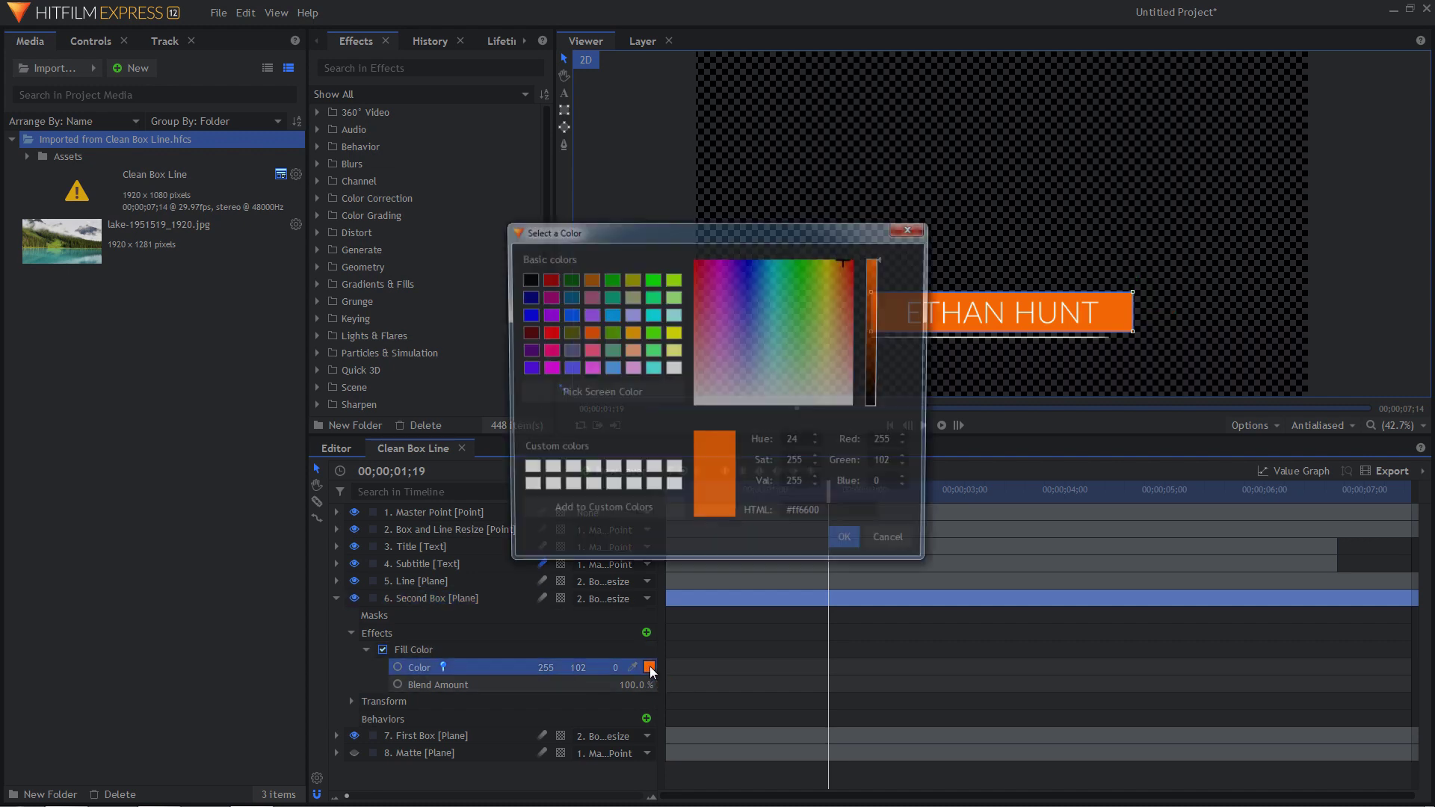
left_click_drag(793, 333, 760, 277)
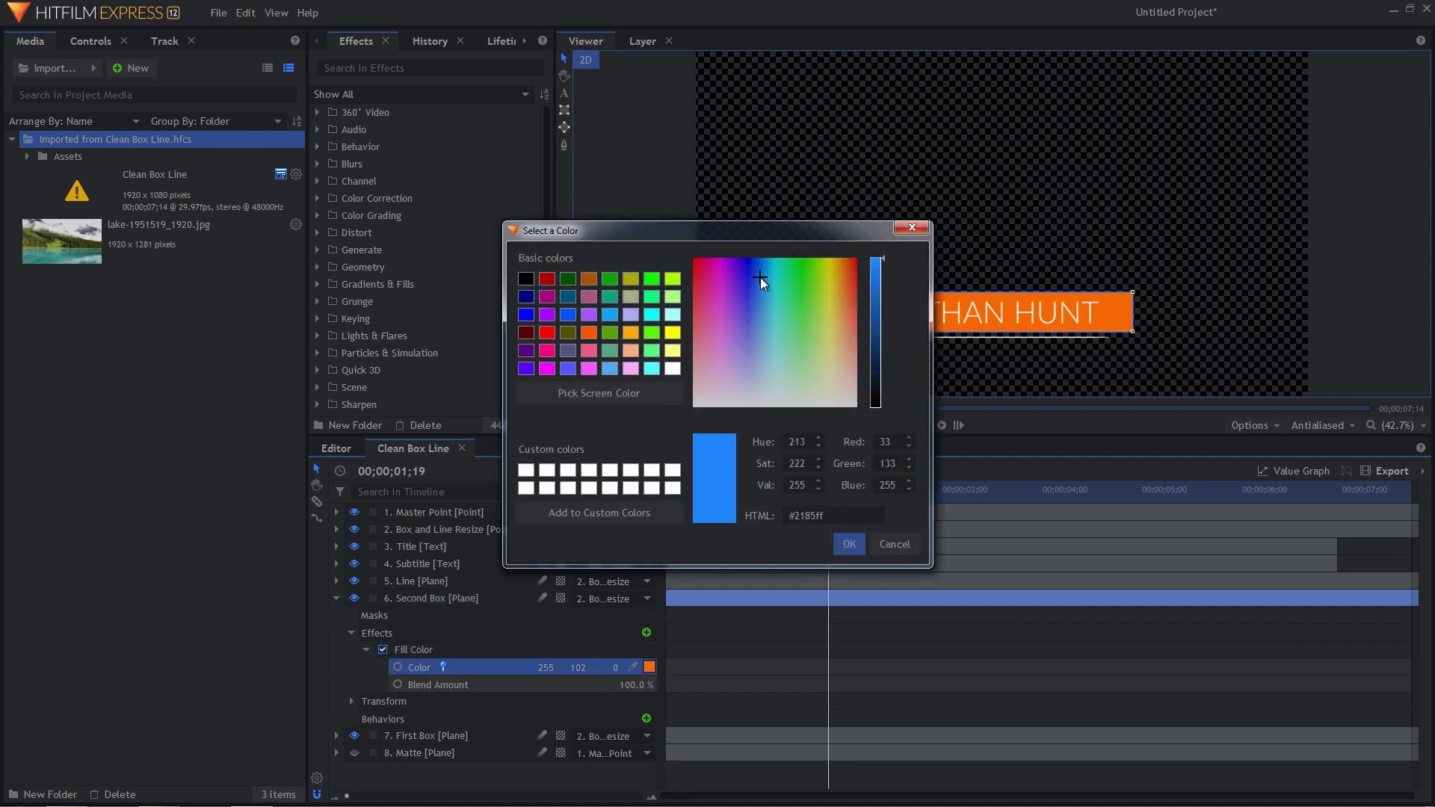
left_click(850, 545)
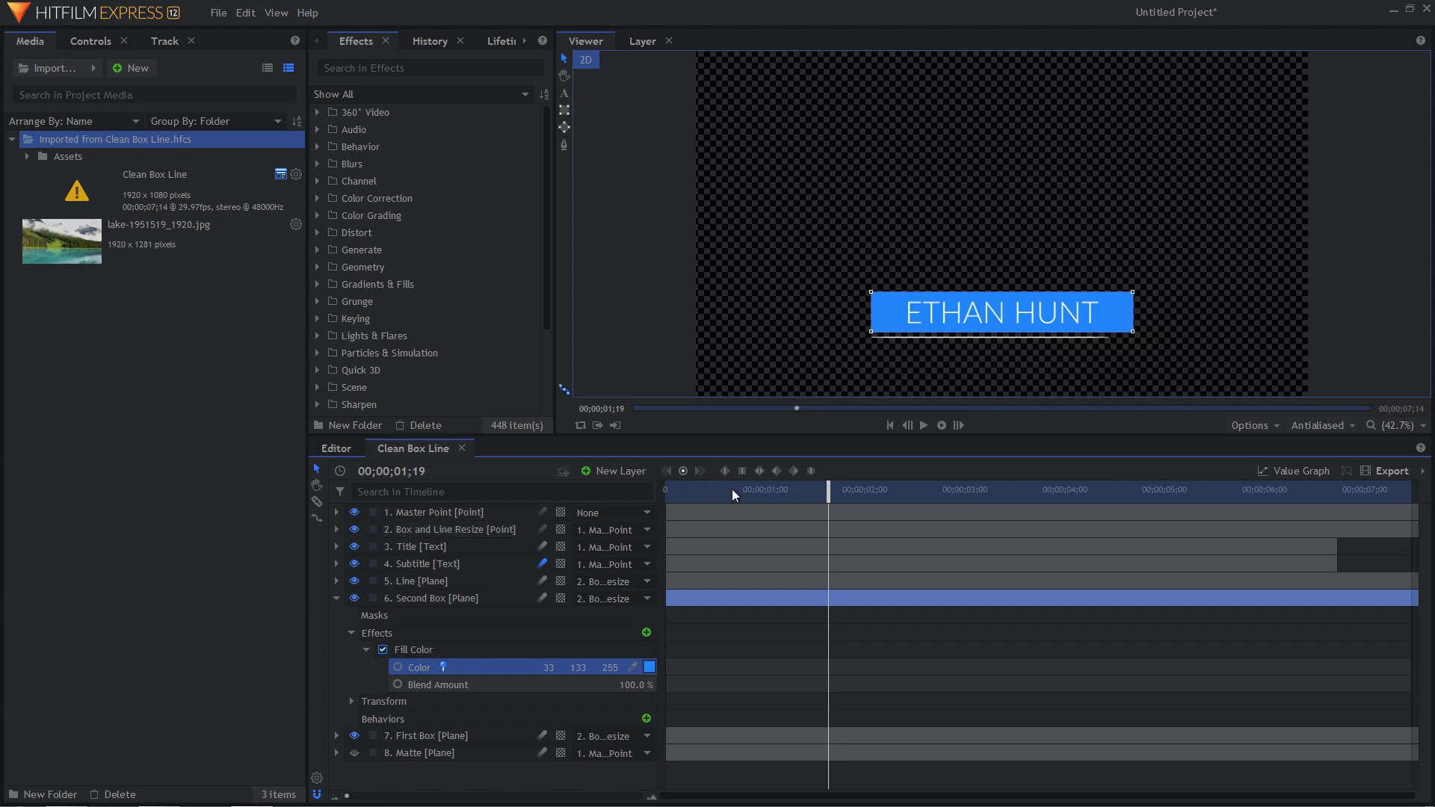
- Replace the name in the blue title box with the presenter's first name using the Text tool
left_click(564, 94)
left_click_drag(1099, 305, 916, 310)
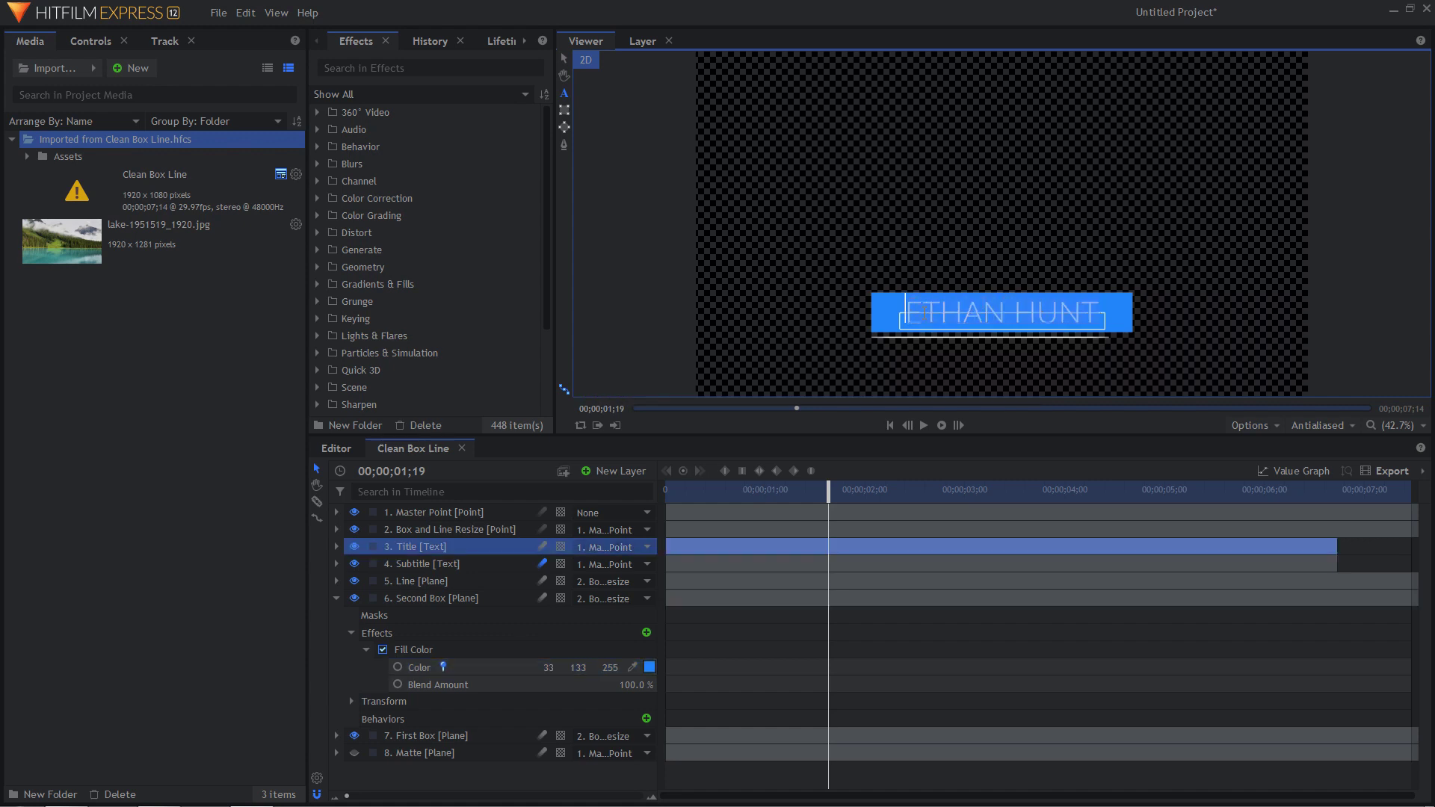
type("BAPTSIFT")
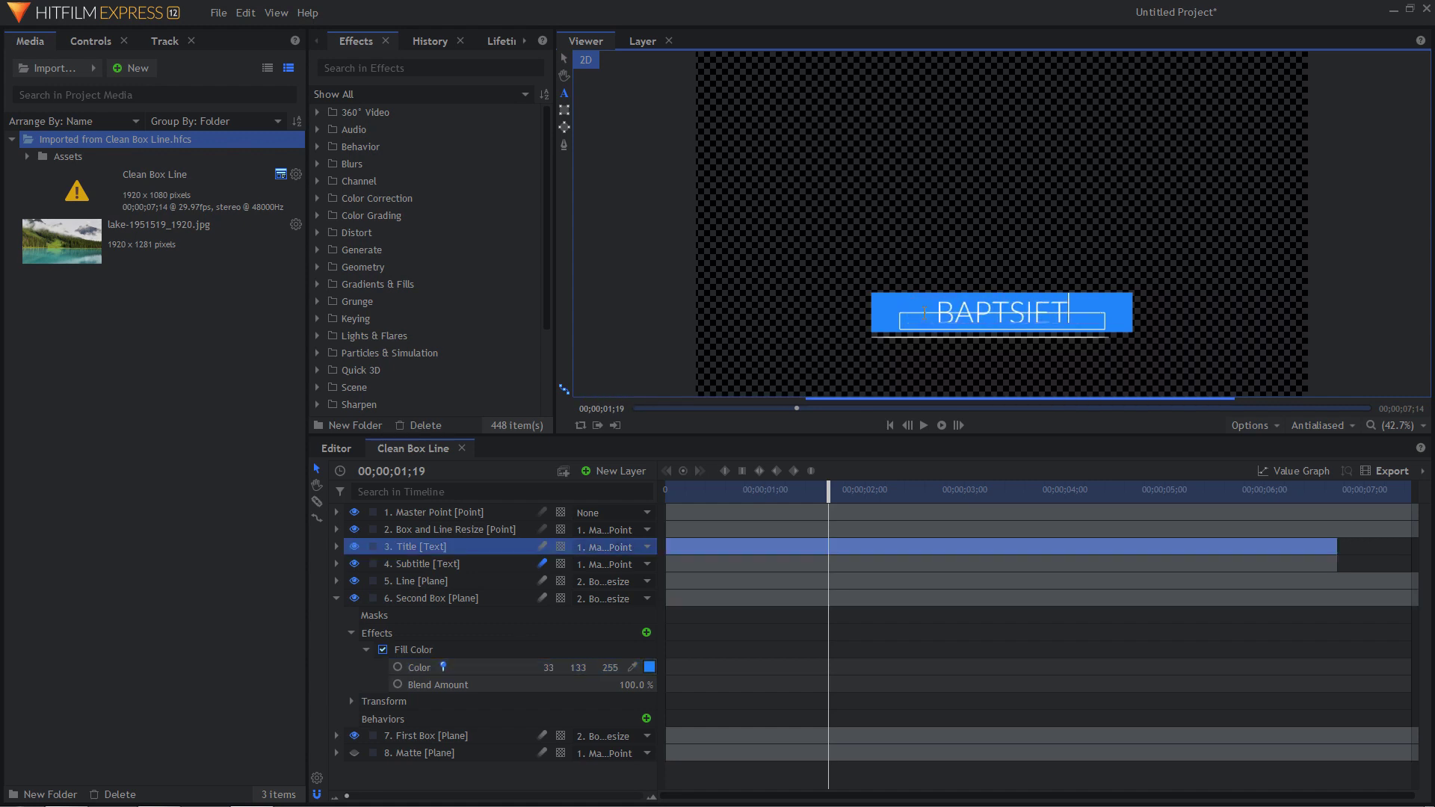
key("BackSpace")
key("BackSpace")
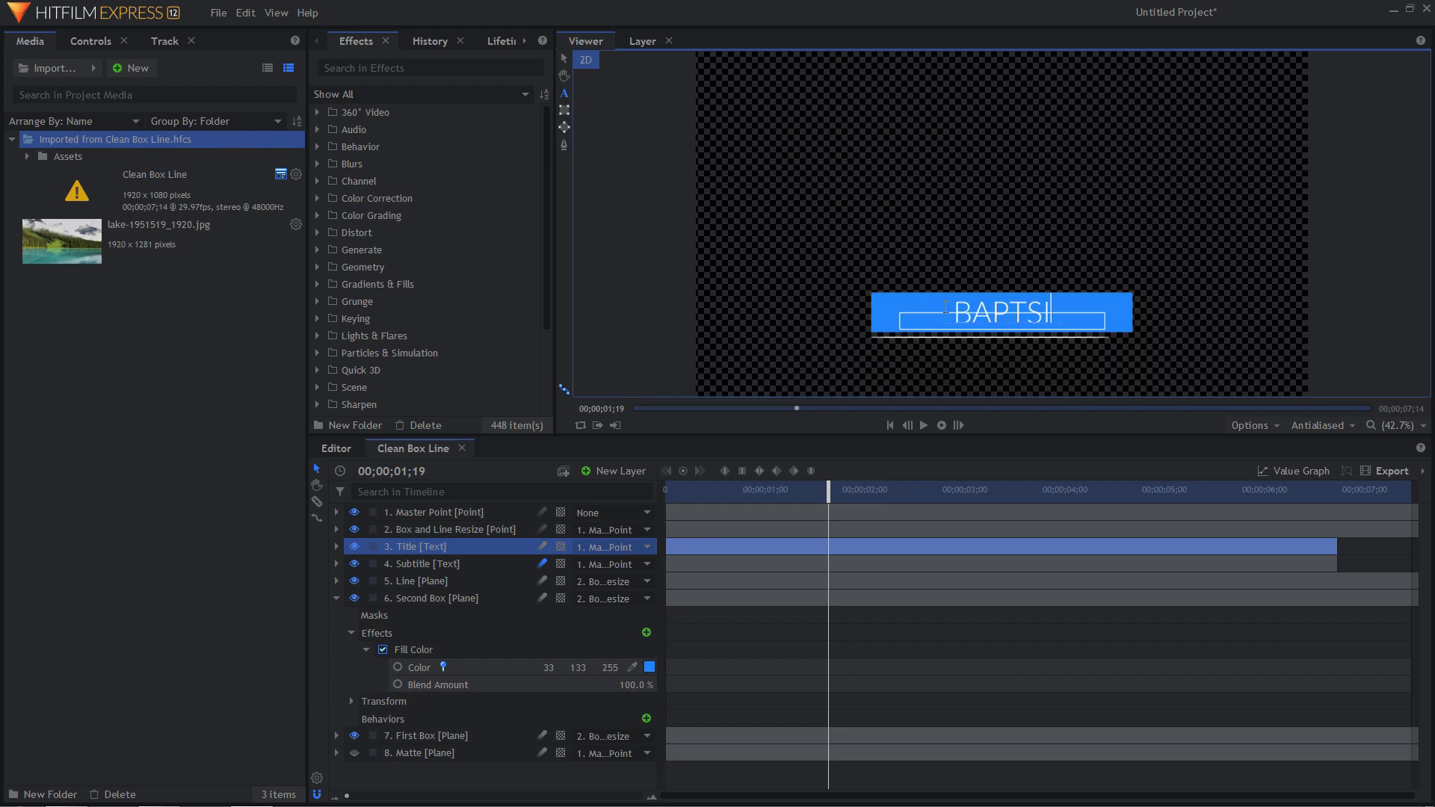
type("TE")
key("BackSpace")
key("BackSpace")
key("BackSpace")
key("BackSpace")
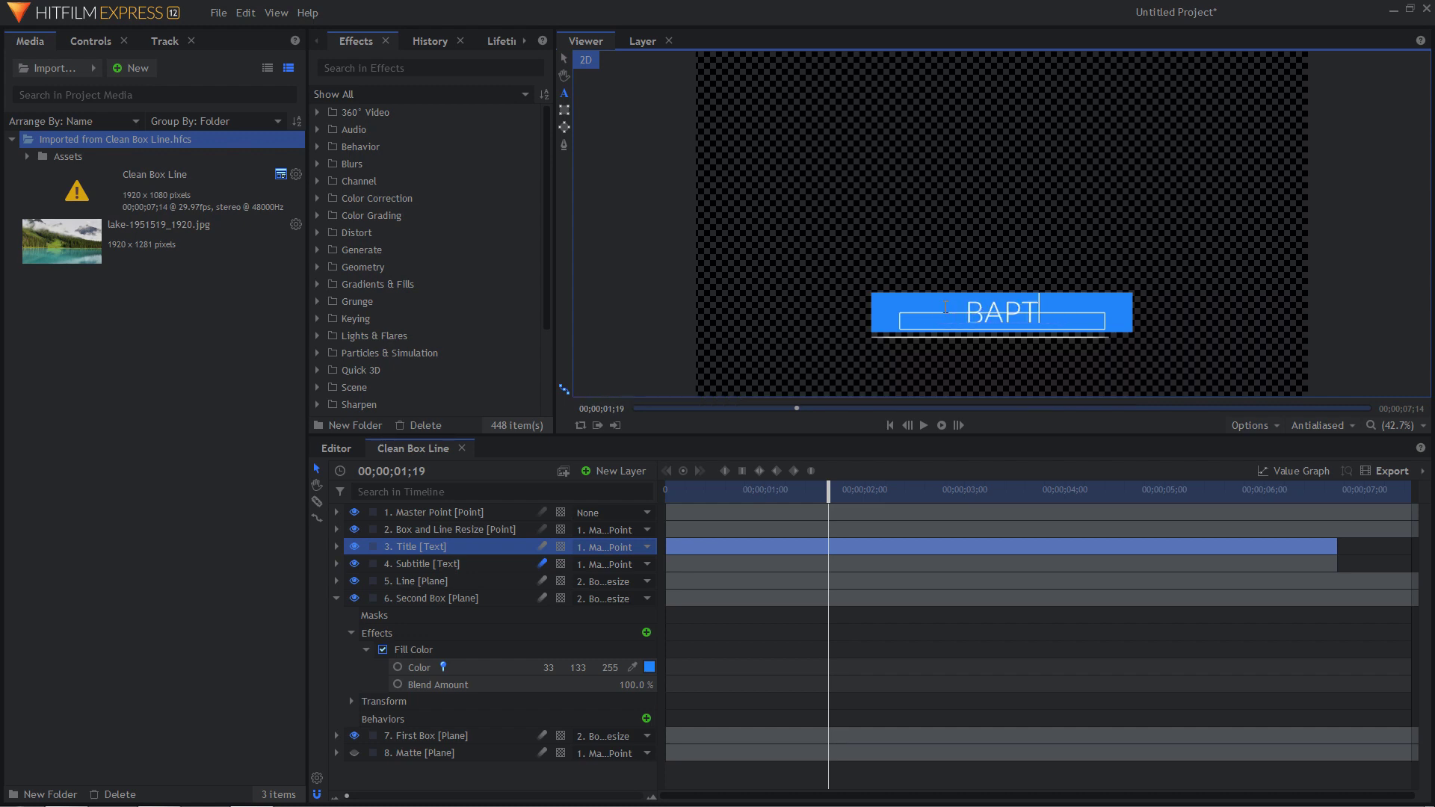
type("ISTE")
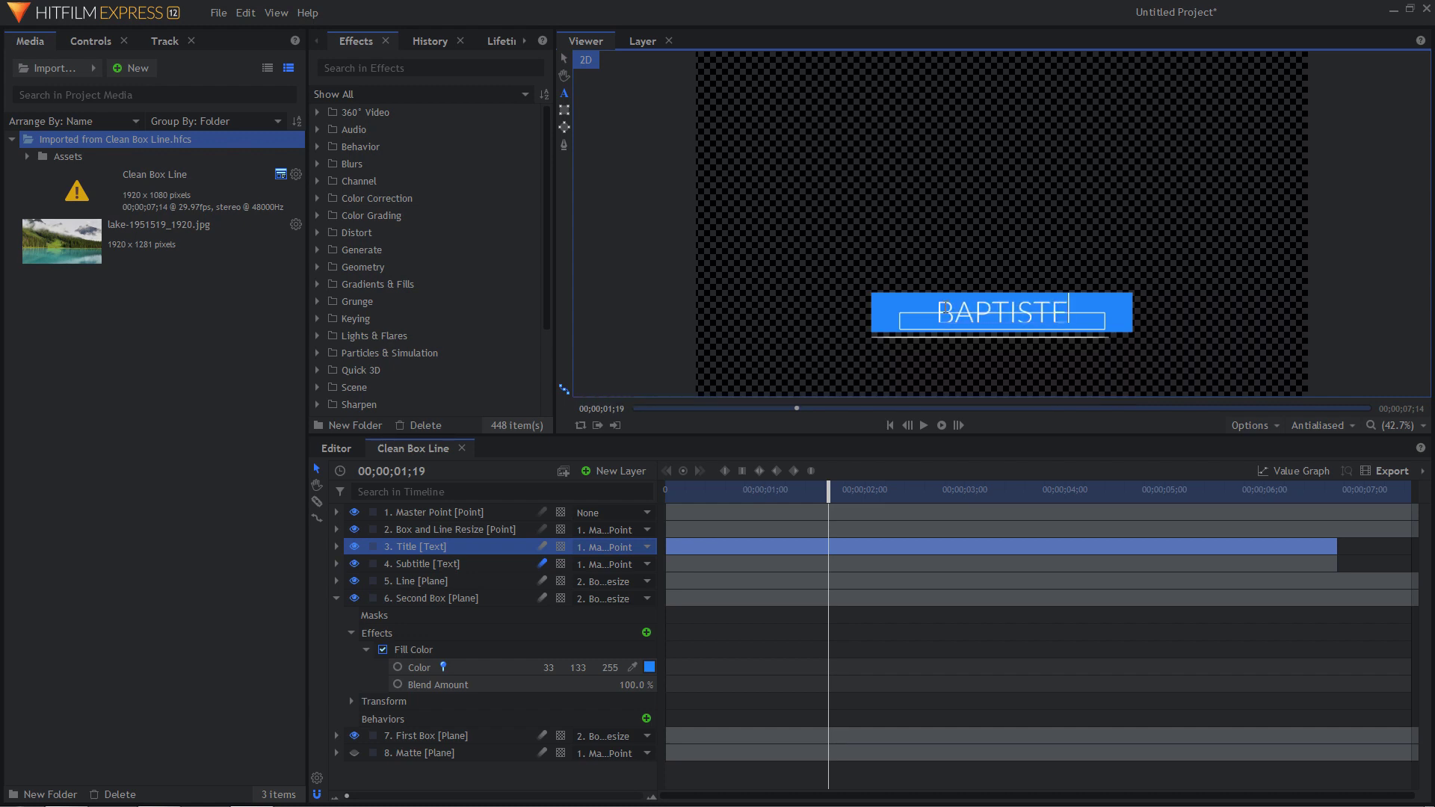
- Move the playhead to 00;00;03;15 and replace the subtitle text below the blue box with MONTE TA VIDEO
left_click(1015, 491)
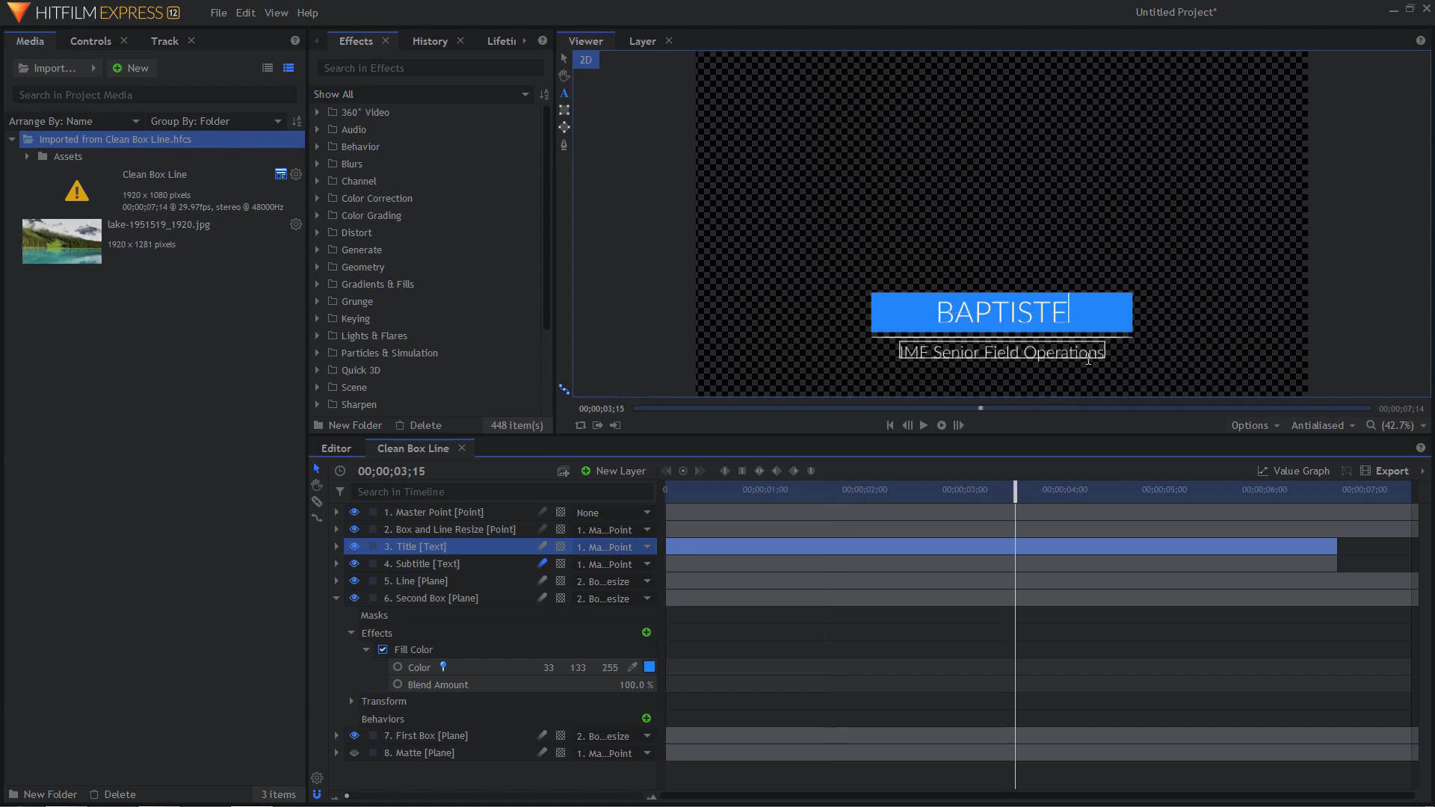
left_click_drag(1101, 351, 903, 353)
type("MONTE ")
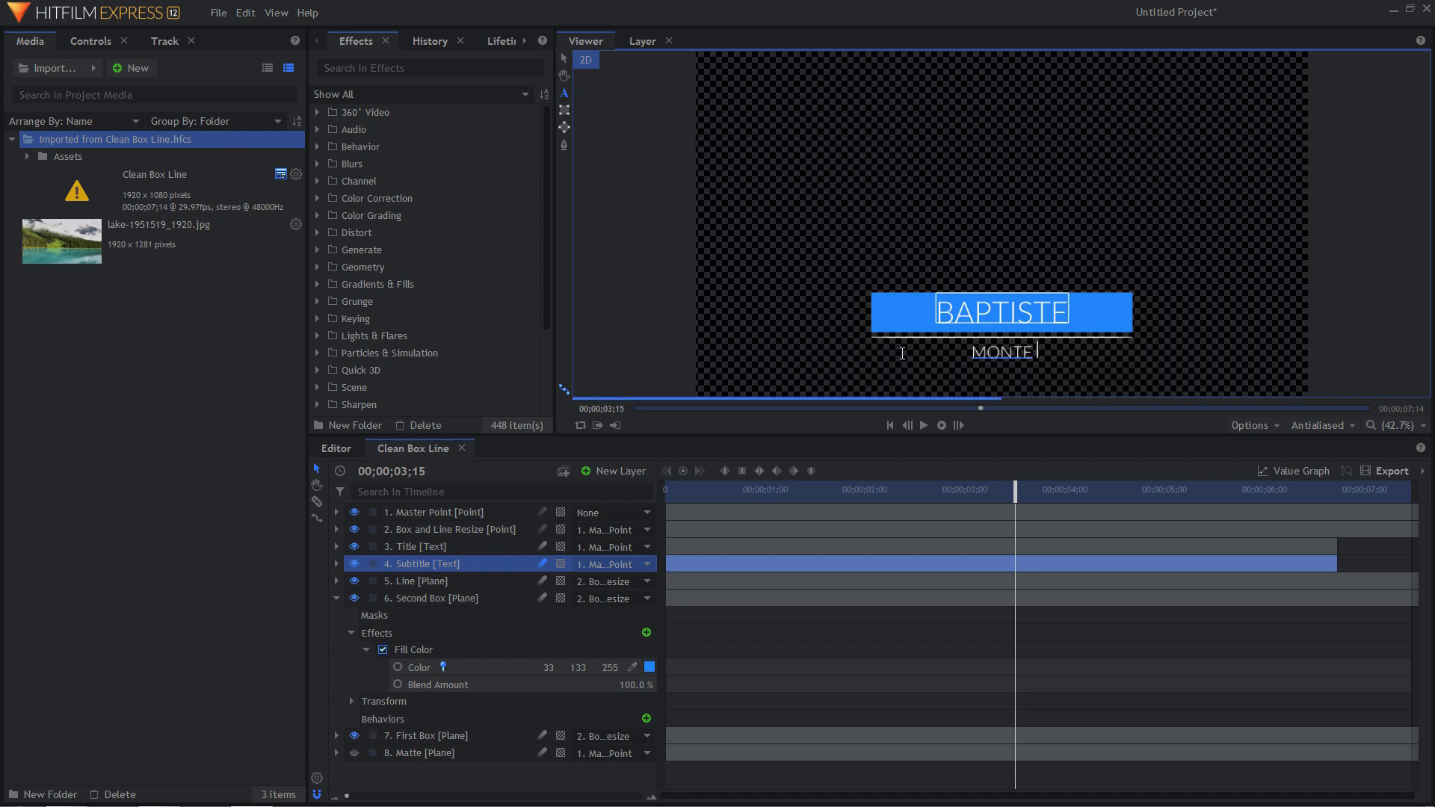
type("TA VIDEO")
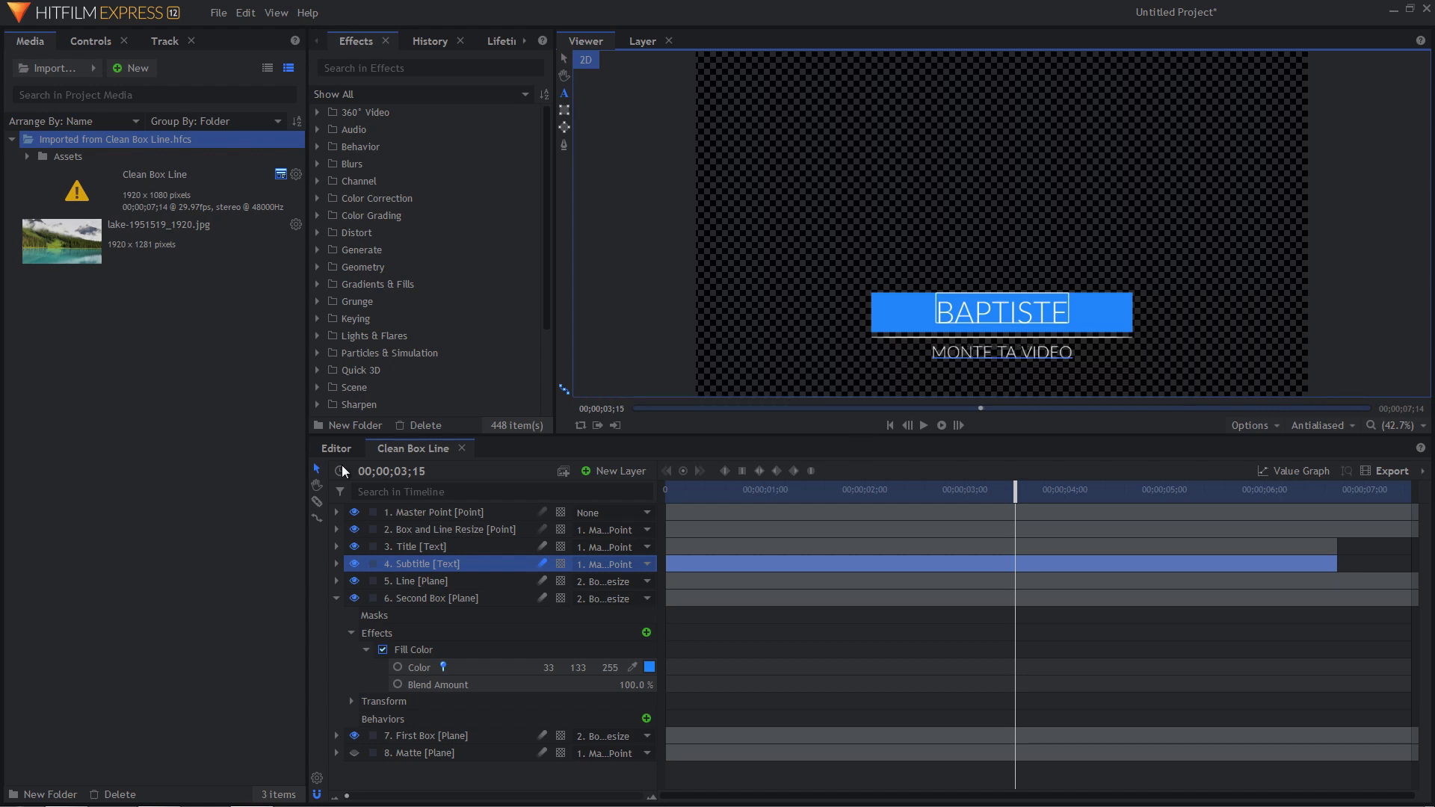
- Return to the editor timeline and place the edited Clean Box Line composite shot at the start of Video 2 above the lake image
left_click(335, 447)
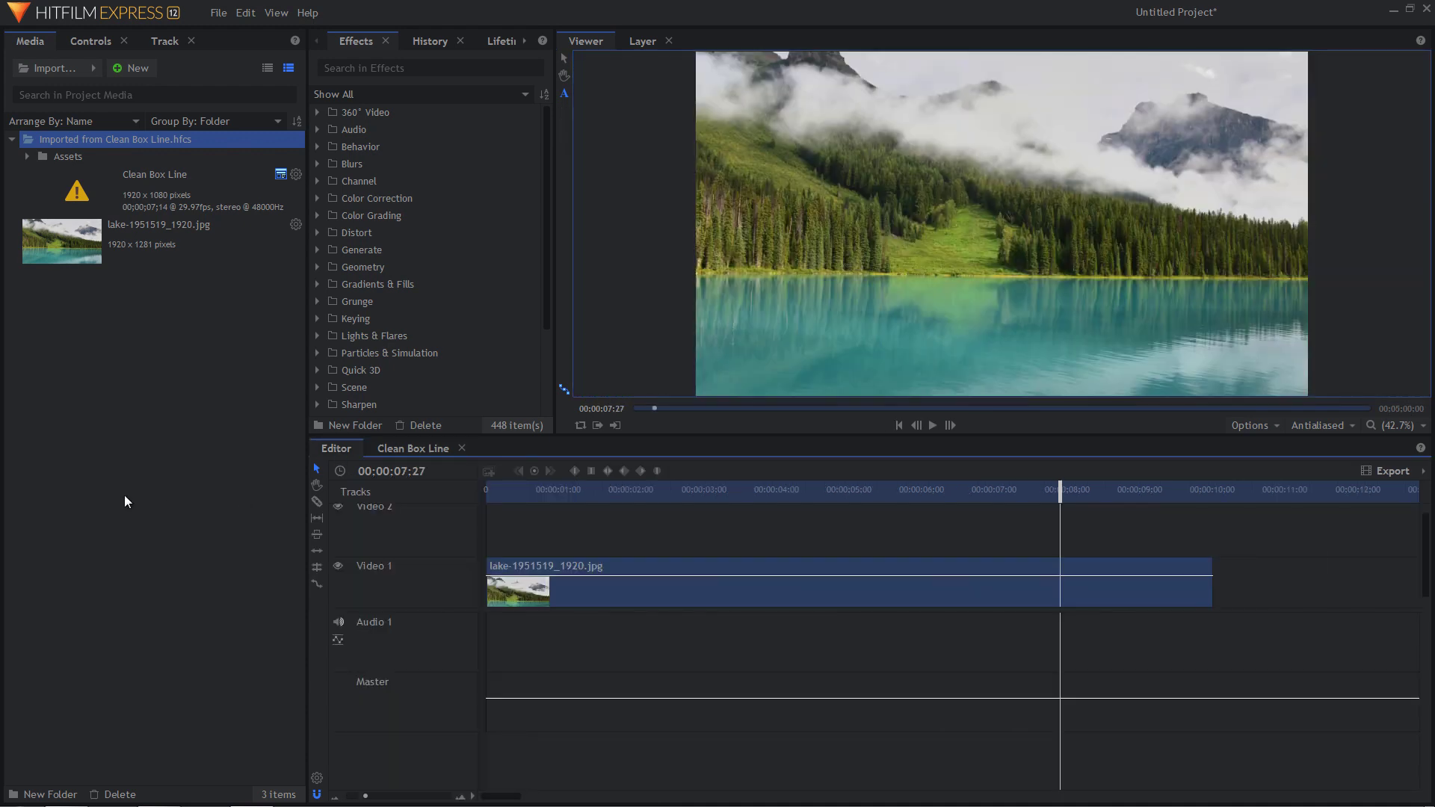
left_click(134, 185)
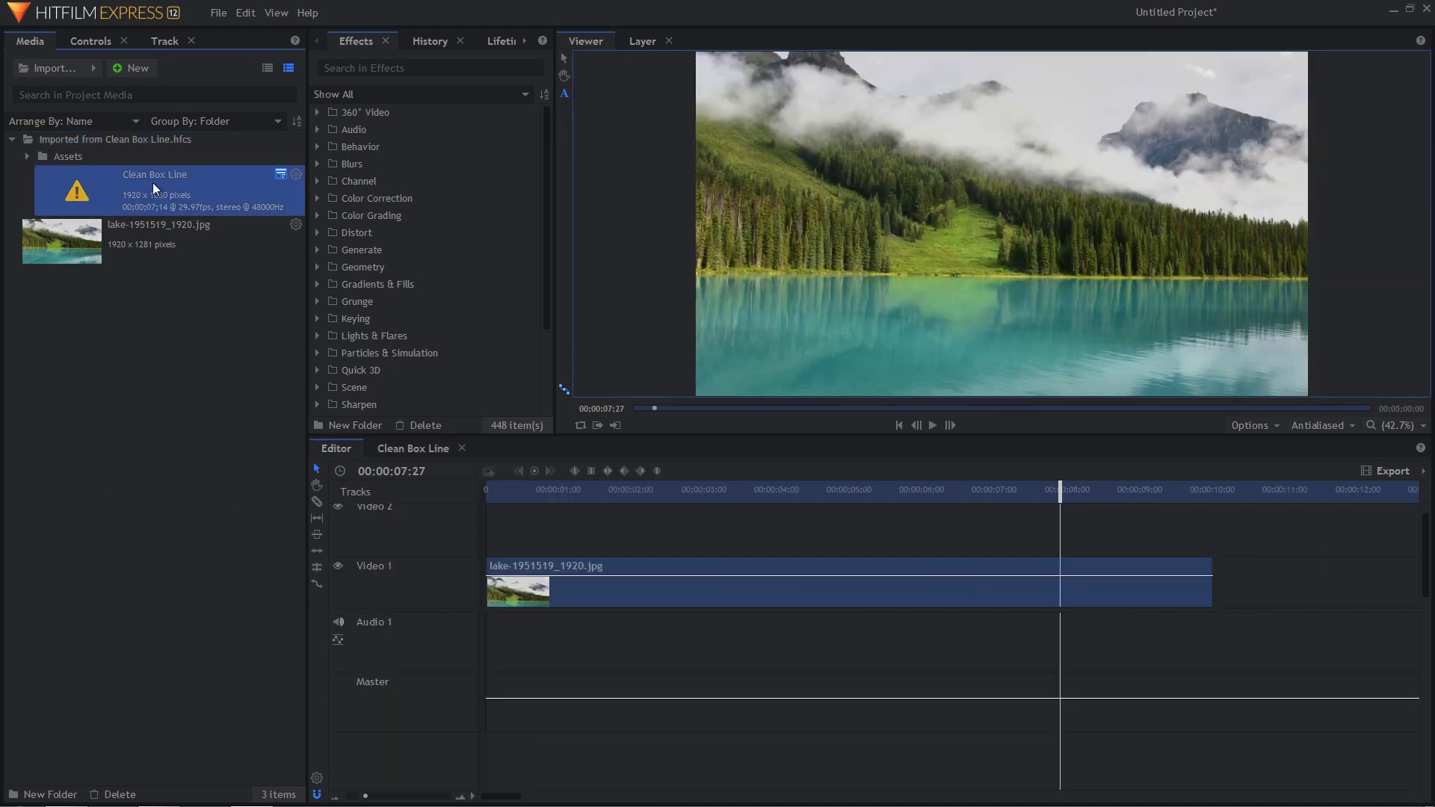
left_click_drag(147, 182, 491, 526)
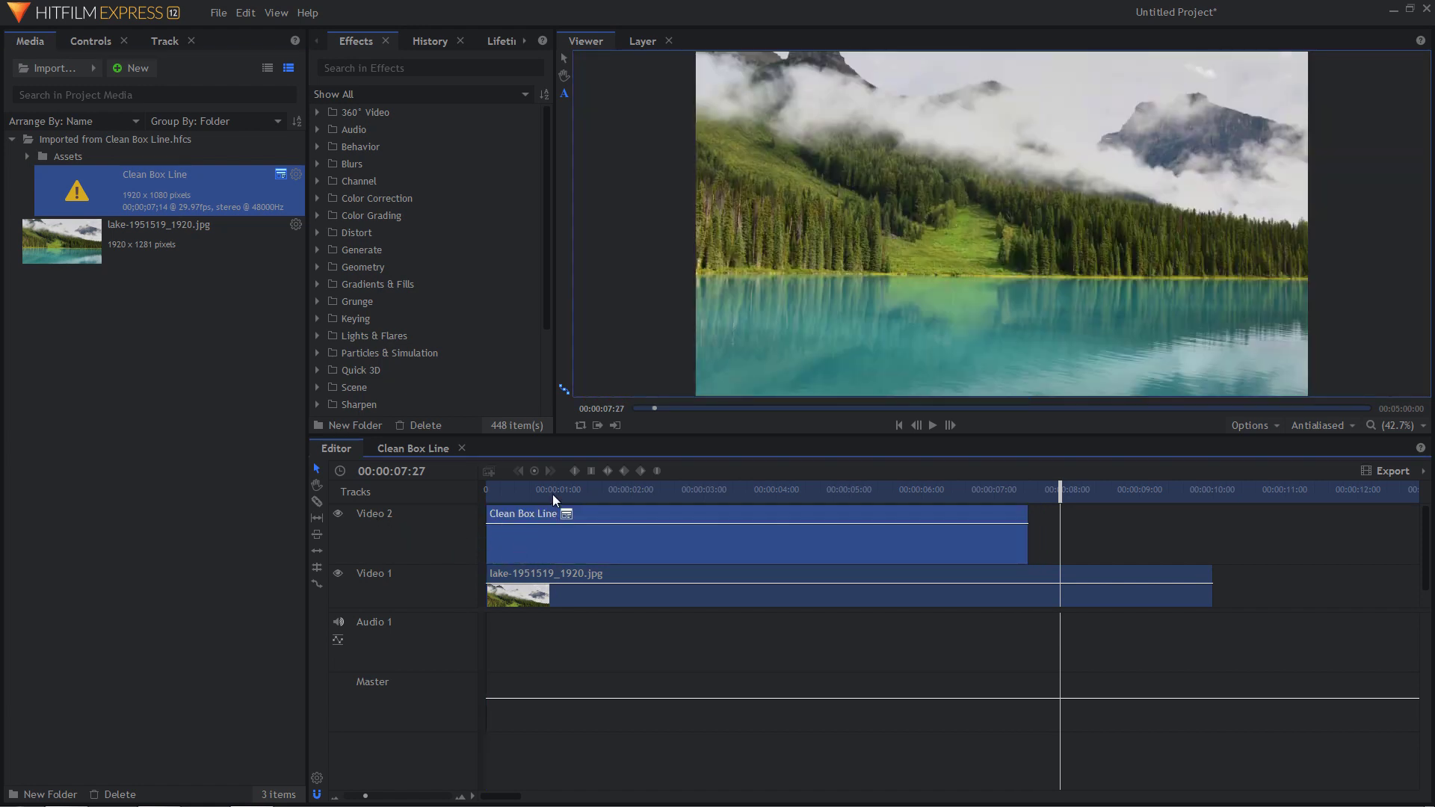
- Play the timeline from 00:00:00:00 to preview the customised title over the lake image
left_click_drag(518, 488, 476, 493)
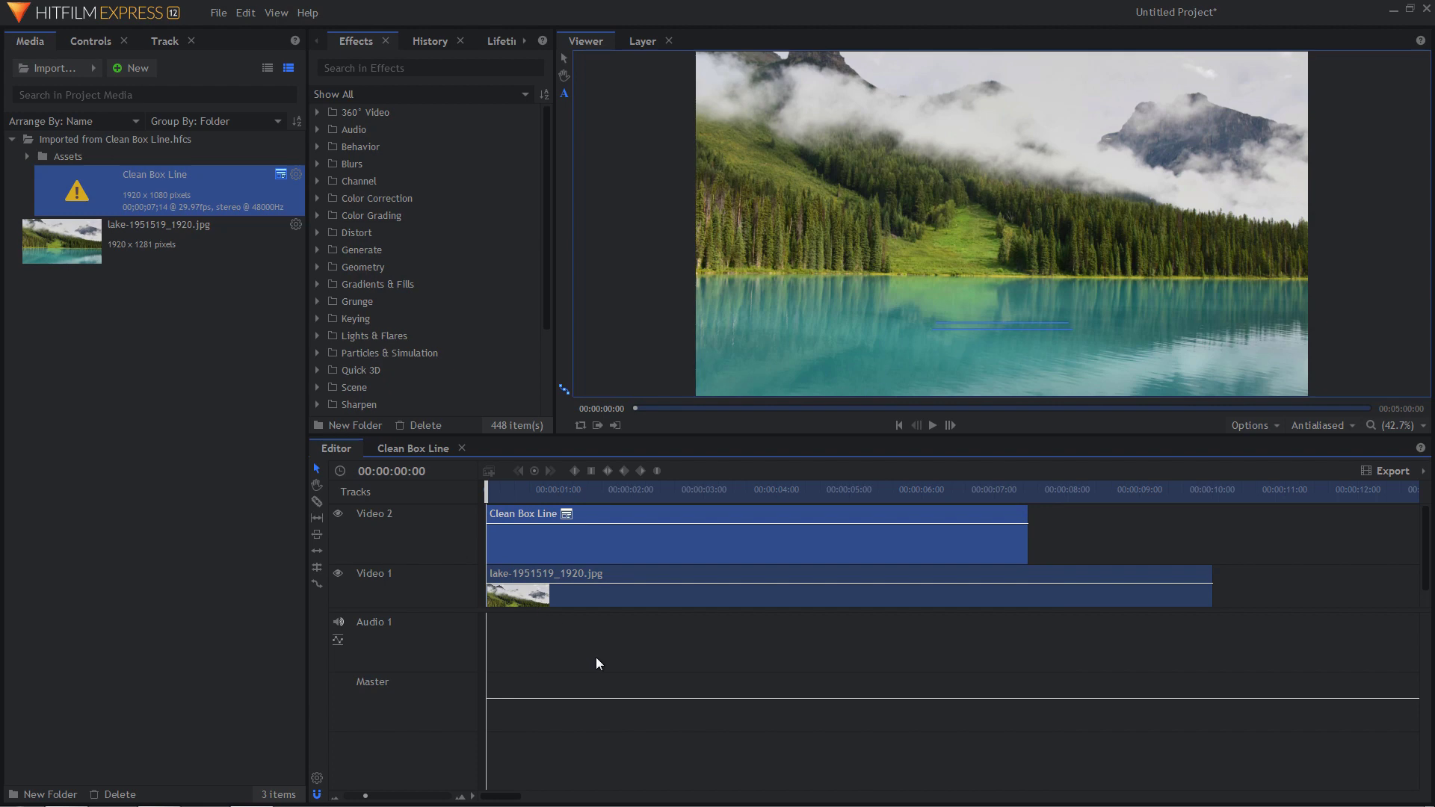
key("space")
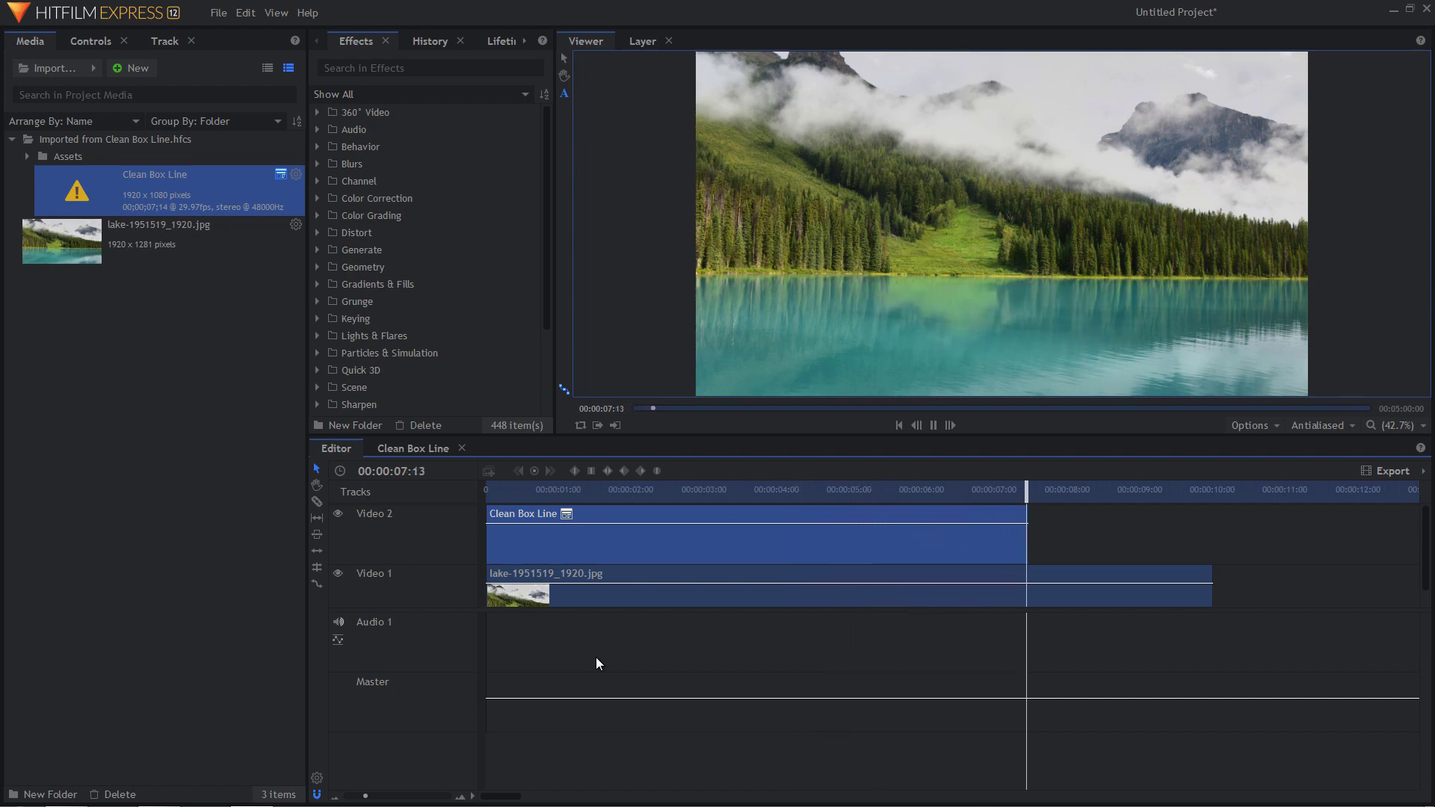
key("space")
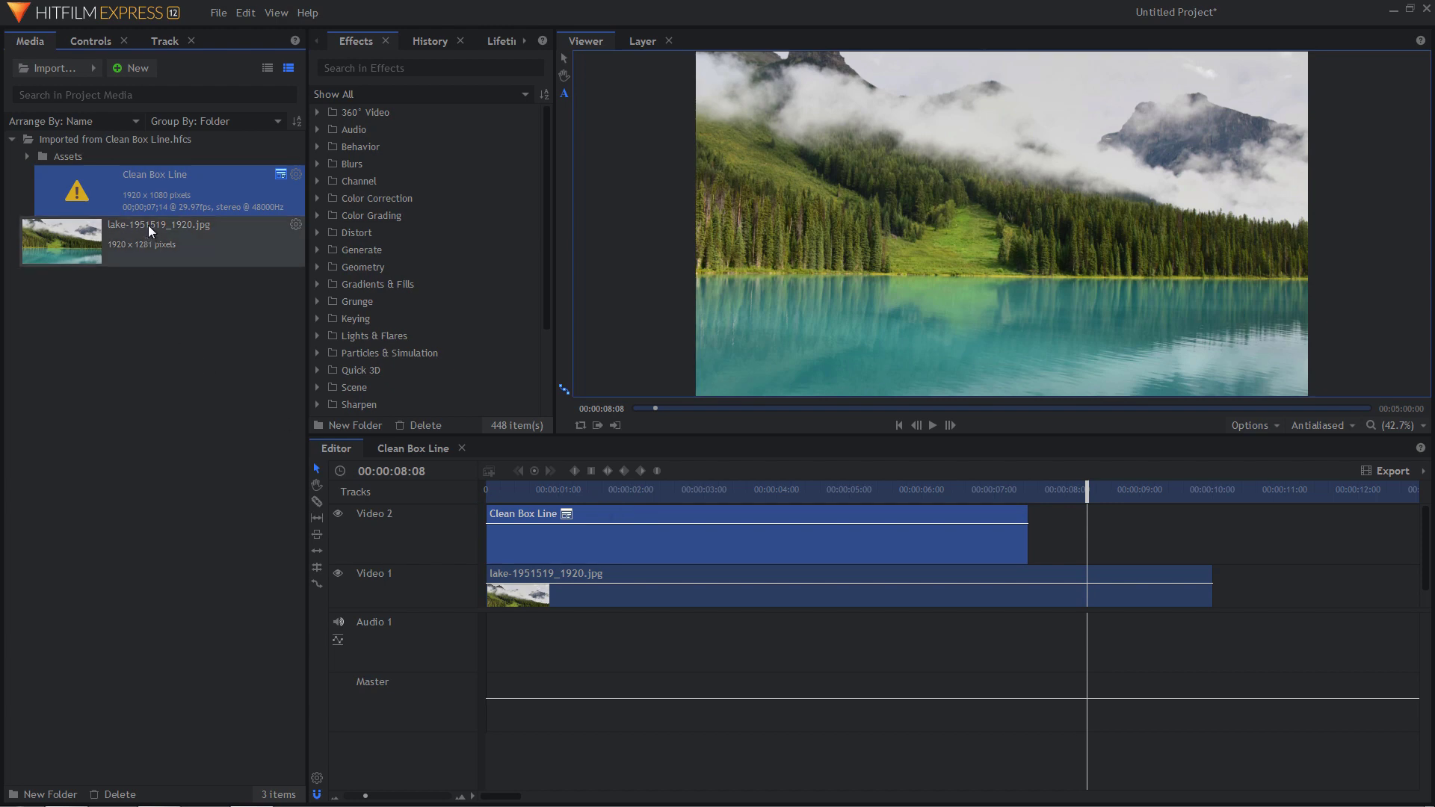
- Save the Clean Box Line composite shot as a template named Clean Box Line 2.hfcs on the desktop
right_click(145, 196)
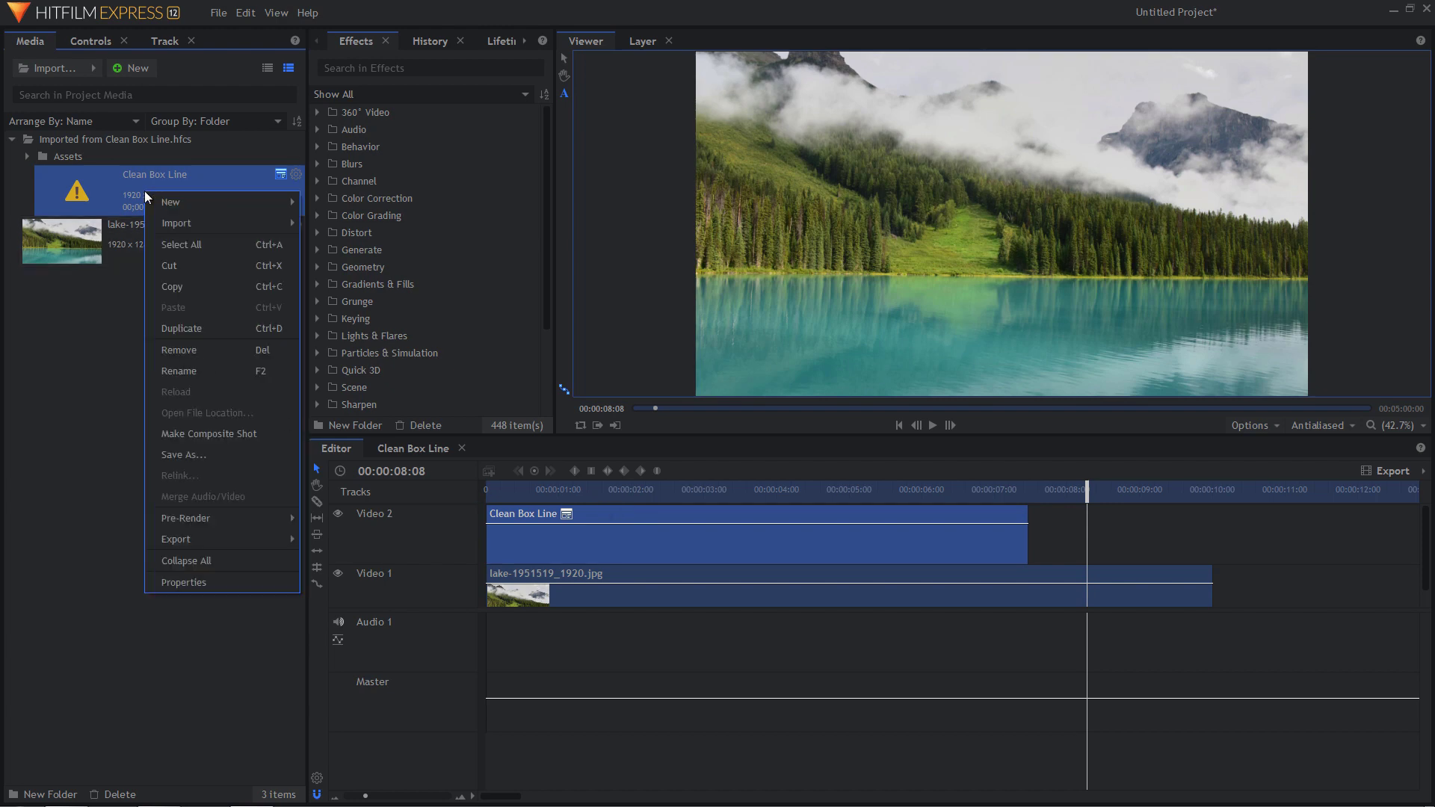
left_click(199, 455)
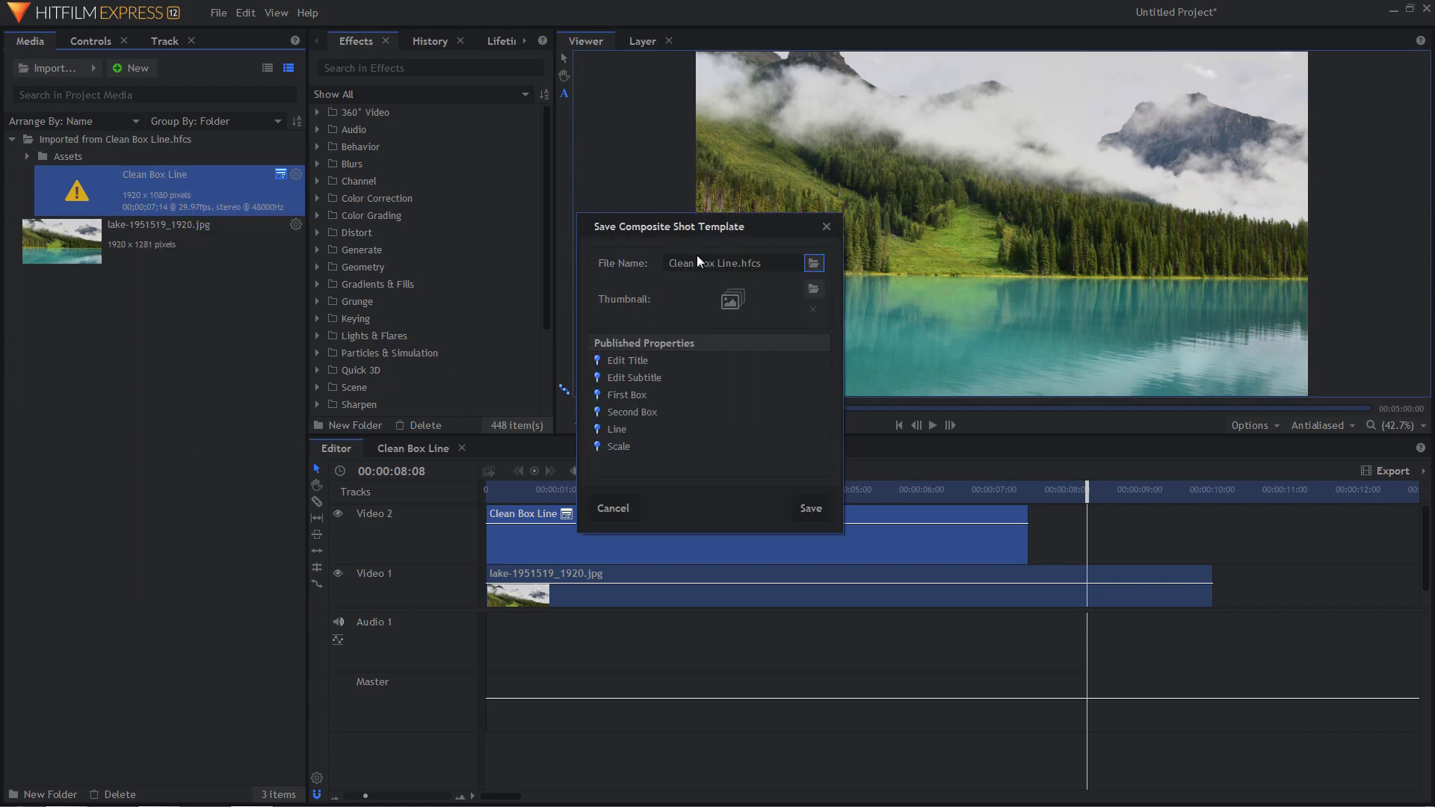
left_click(741, 268)
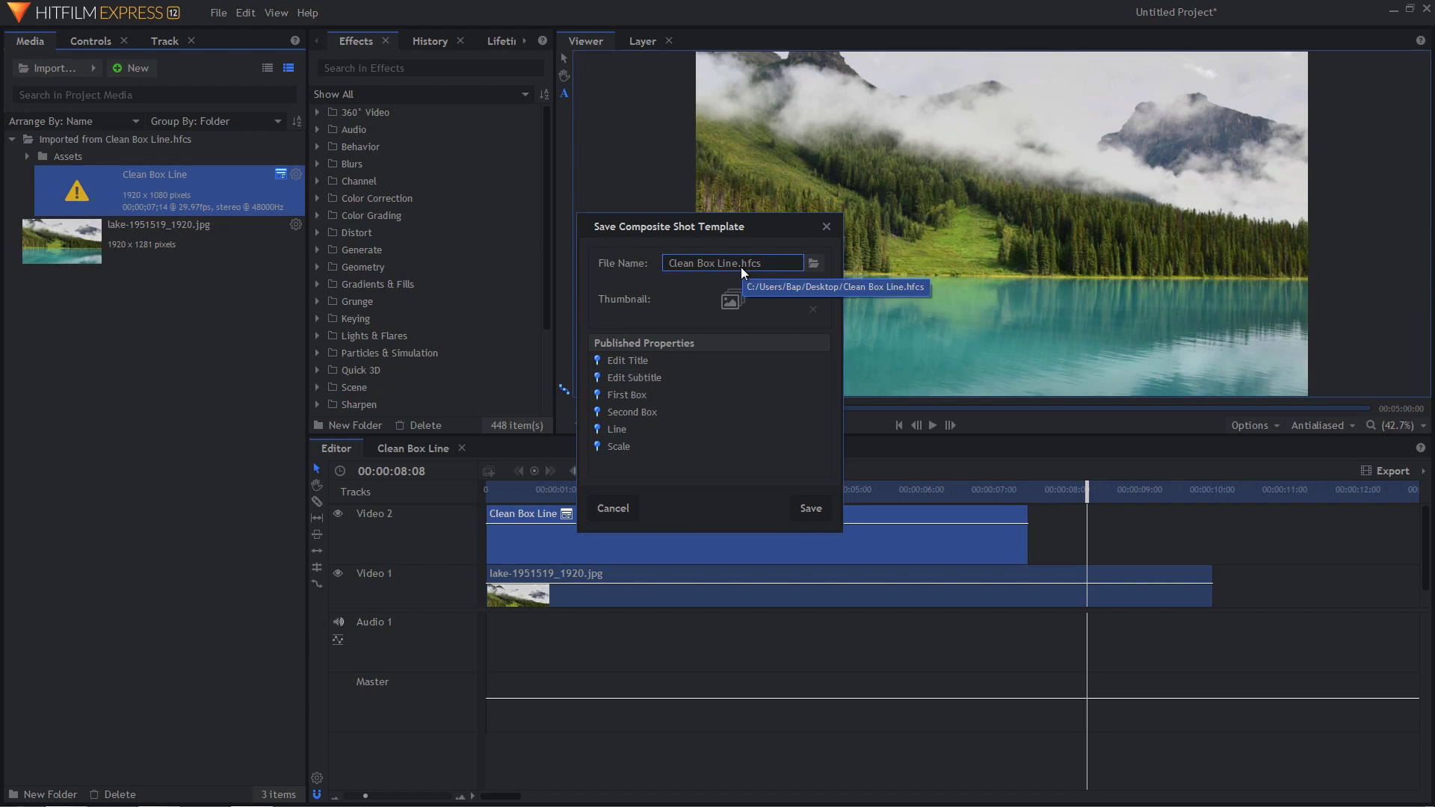
left_click(813, 263)
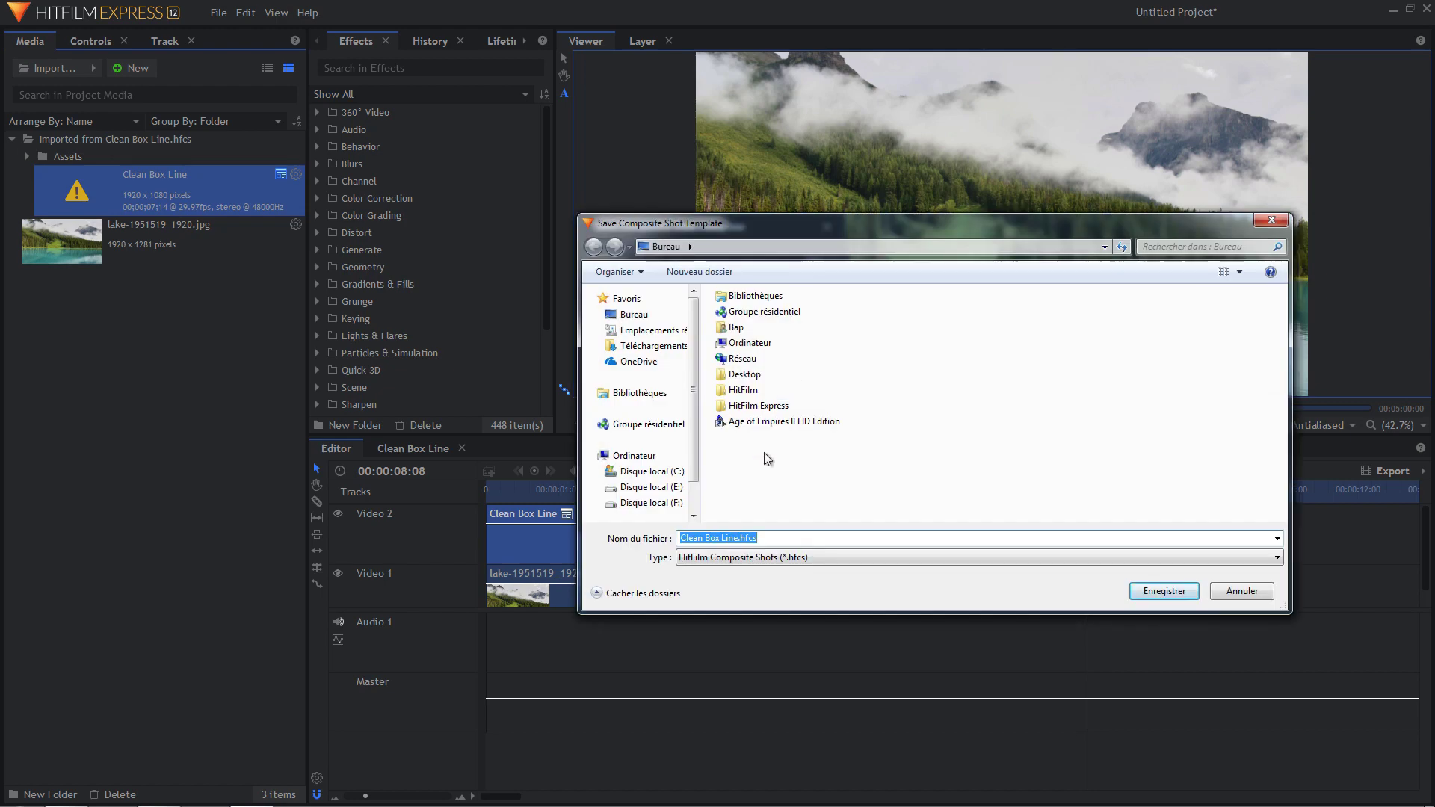
left_click(739, 537)
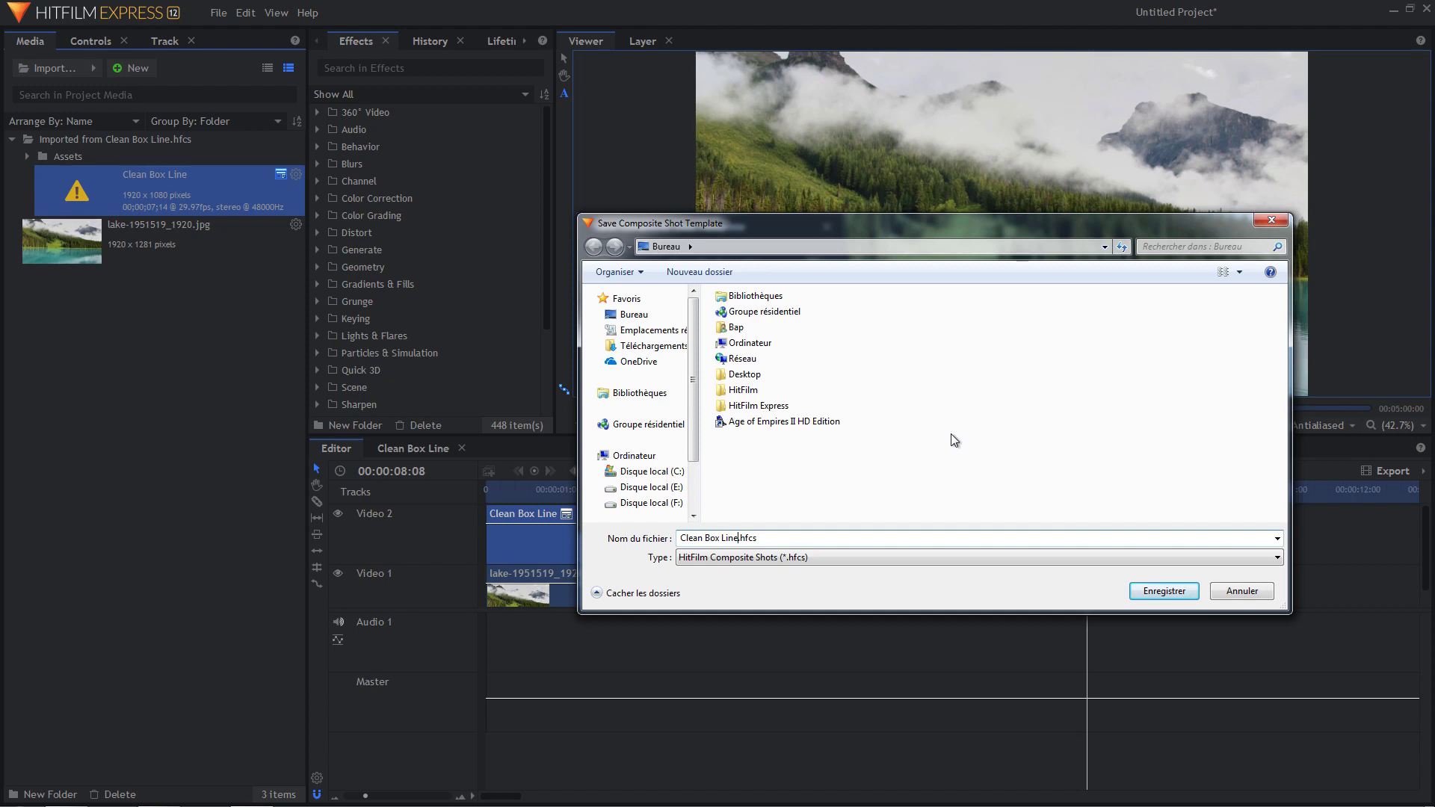
type("2")
left_click(1185, 590)
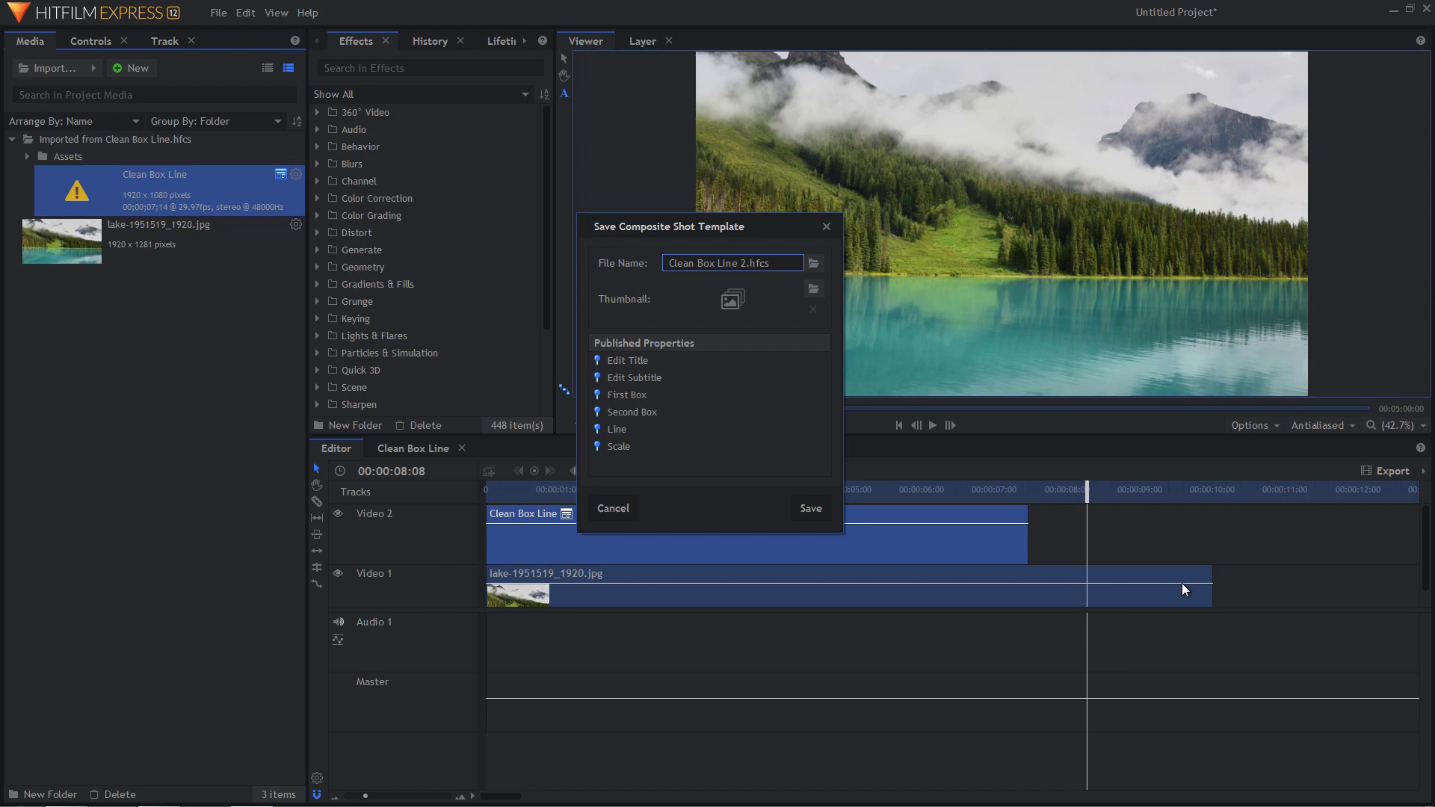
left_click(811, 509)
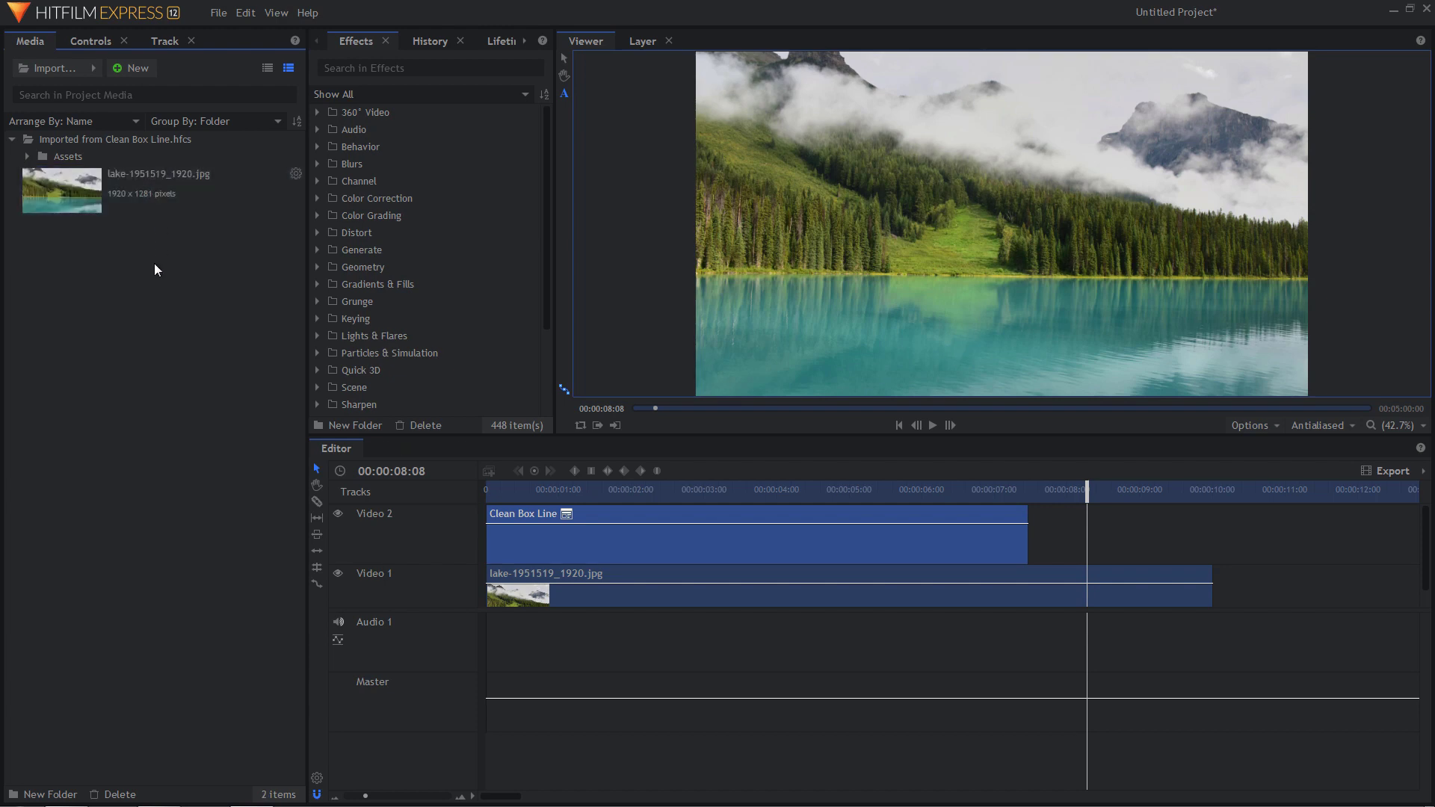
- Delete the Clean Box Line composite shot and its "Imported from Clean Box Line.hfcs" folder from the project media
key("Delete")
left_click(80, 159)
left_click(81, 141)
key("Delete")
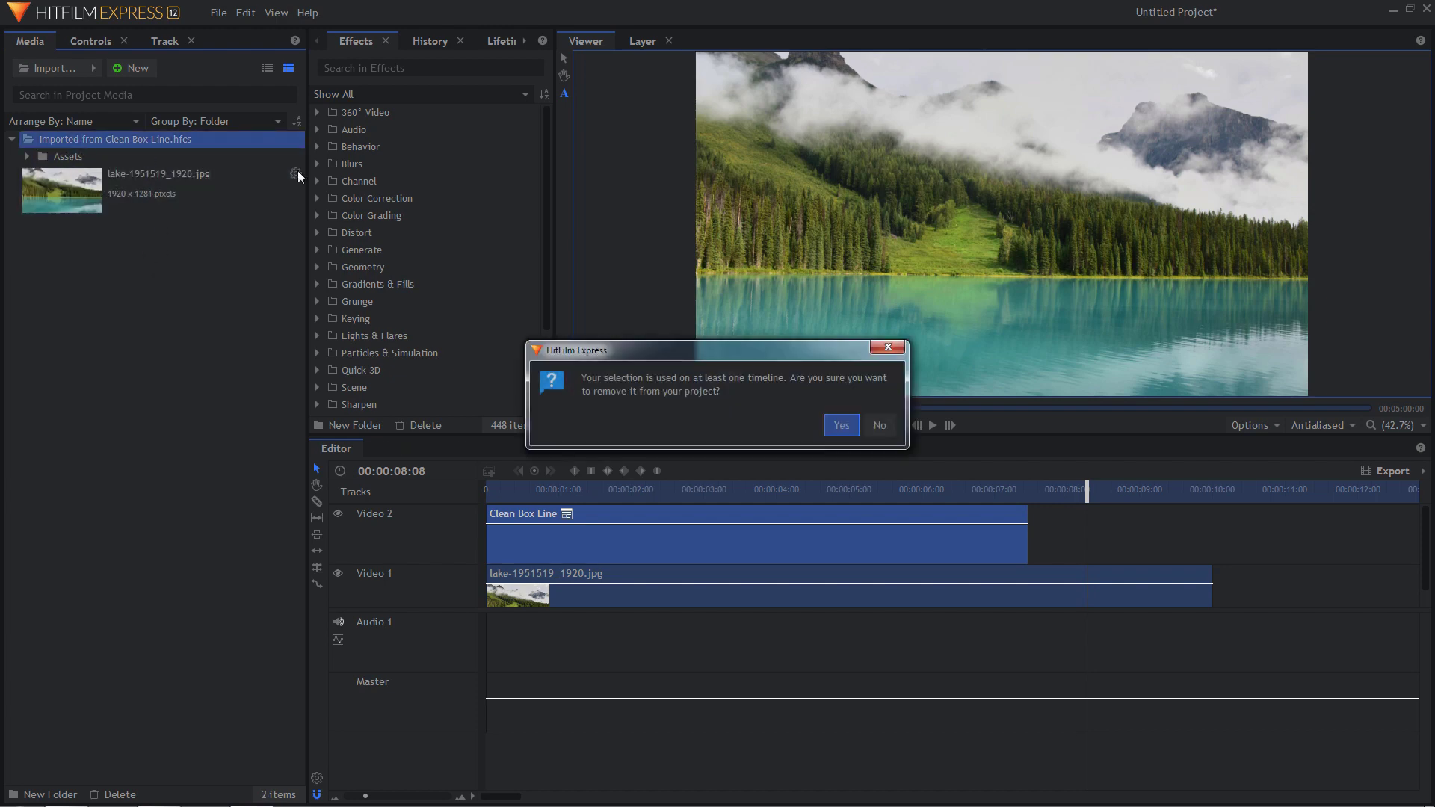
left_click(841, 426)
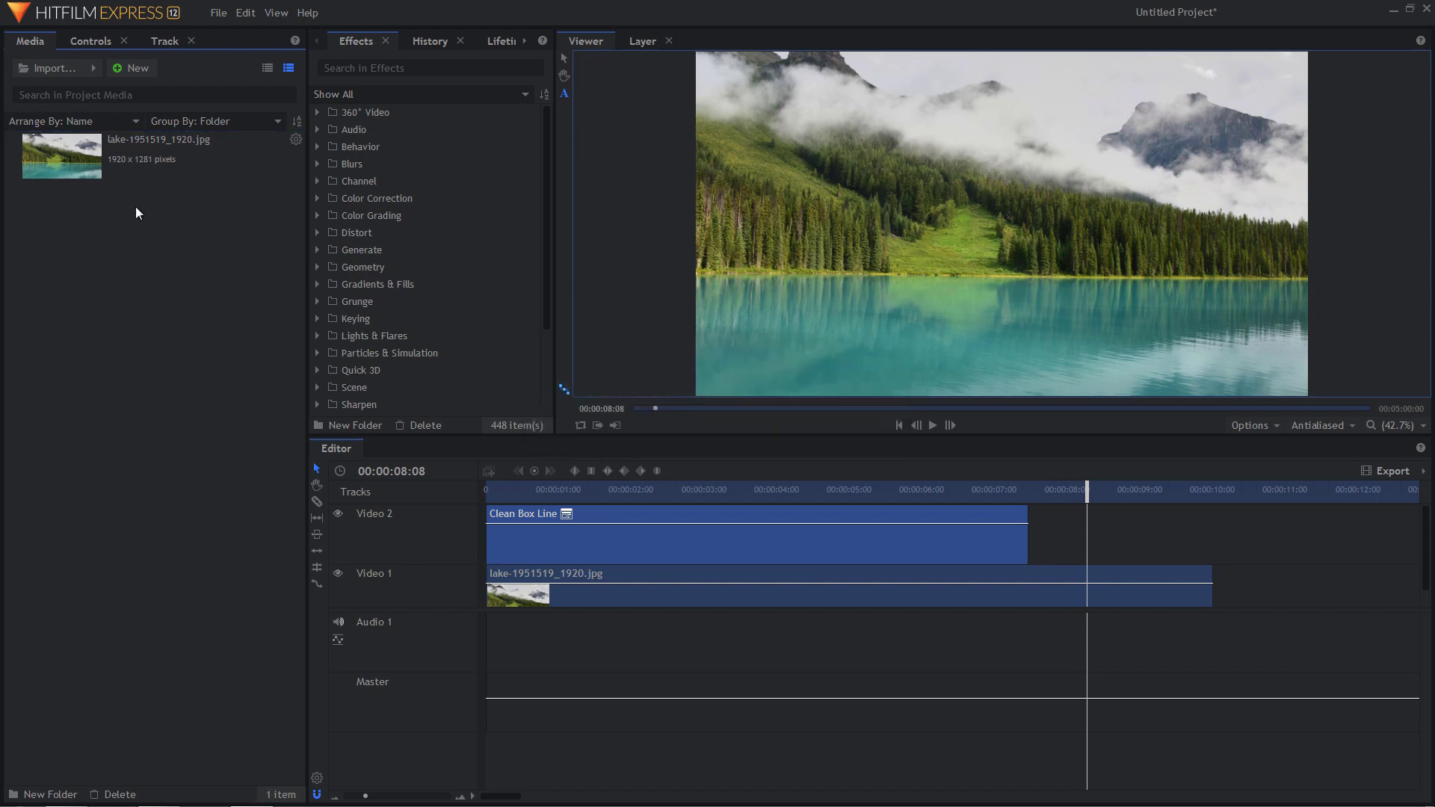
- Import the composite shot file Clean Box Line 2.hfcs from the desktop into the project media
left_click(93, 70)
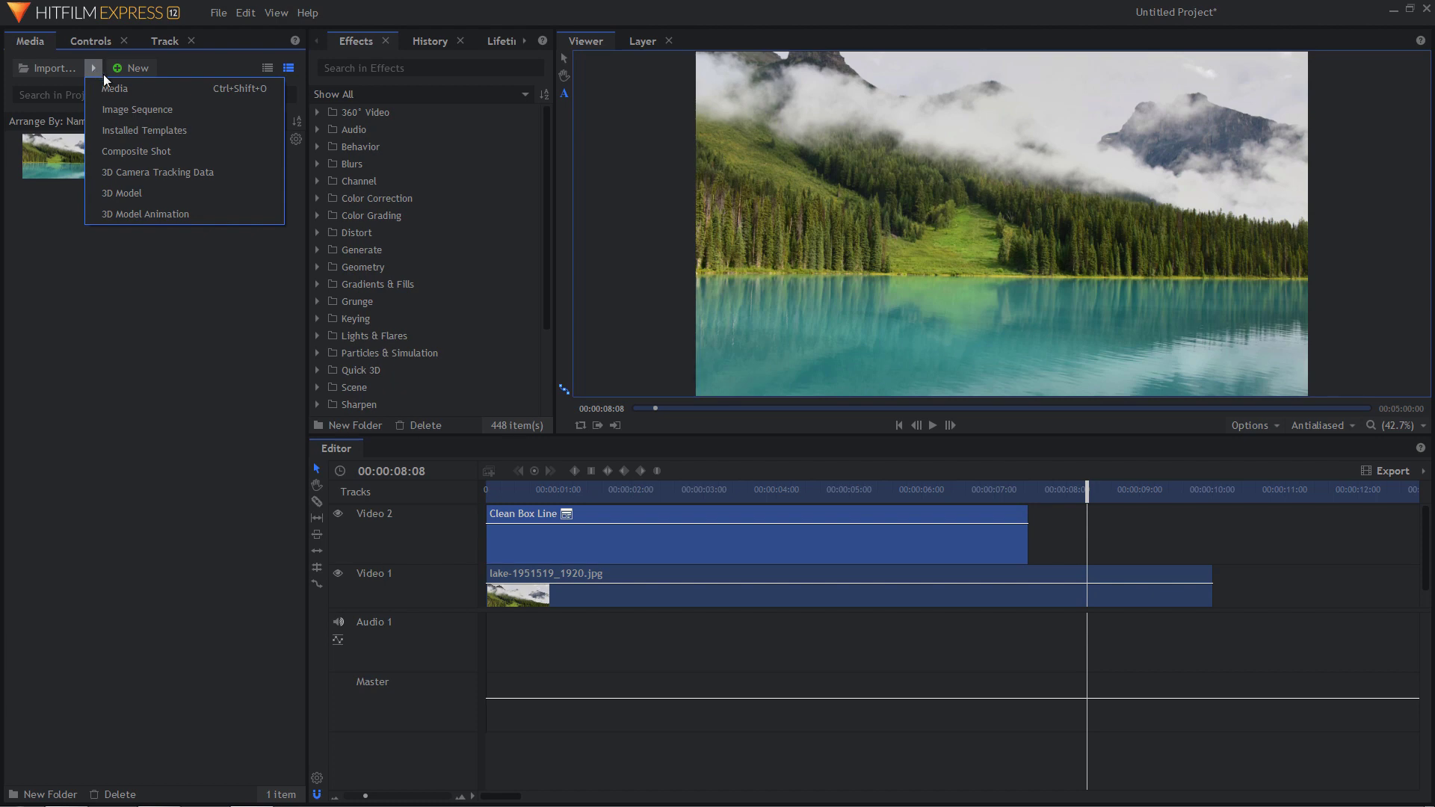
left_click(148, 154)
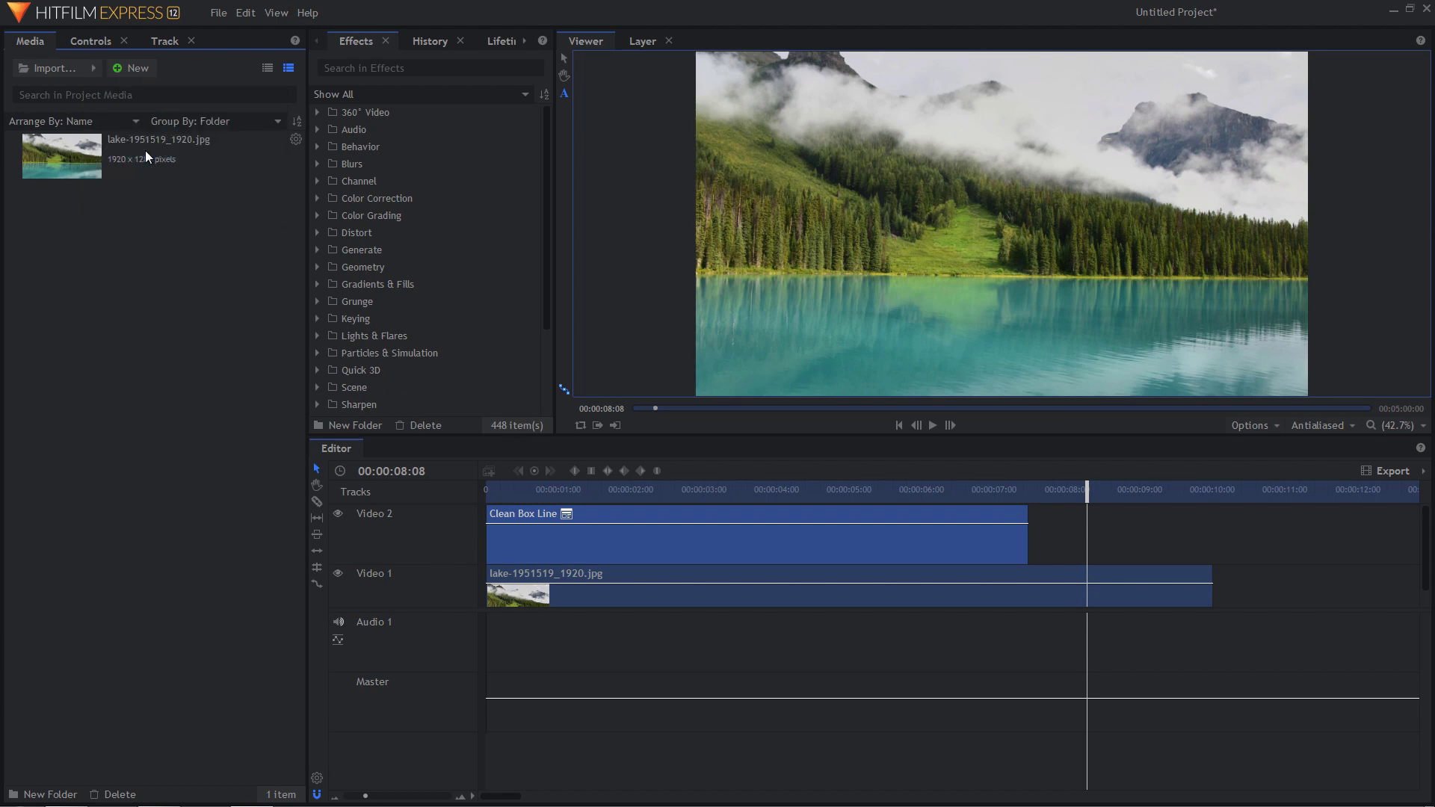
left_click(179, 232)
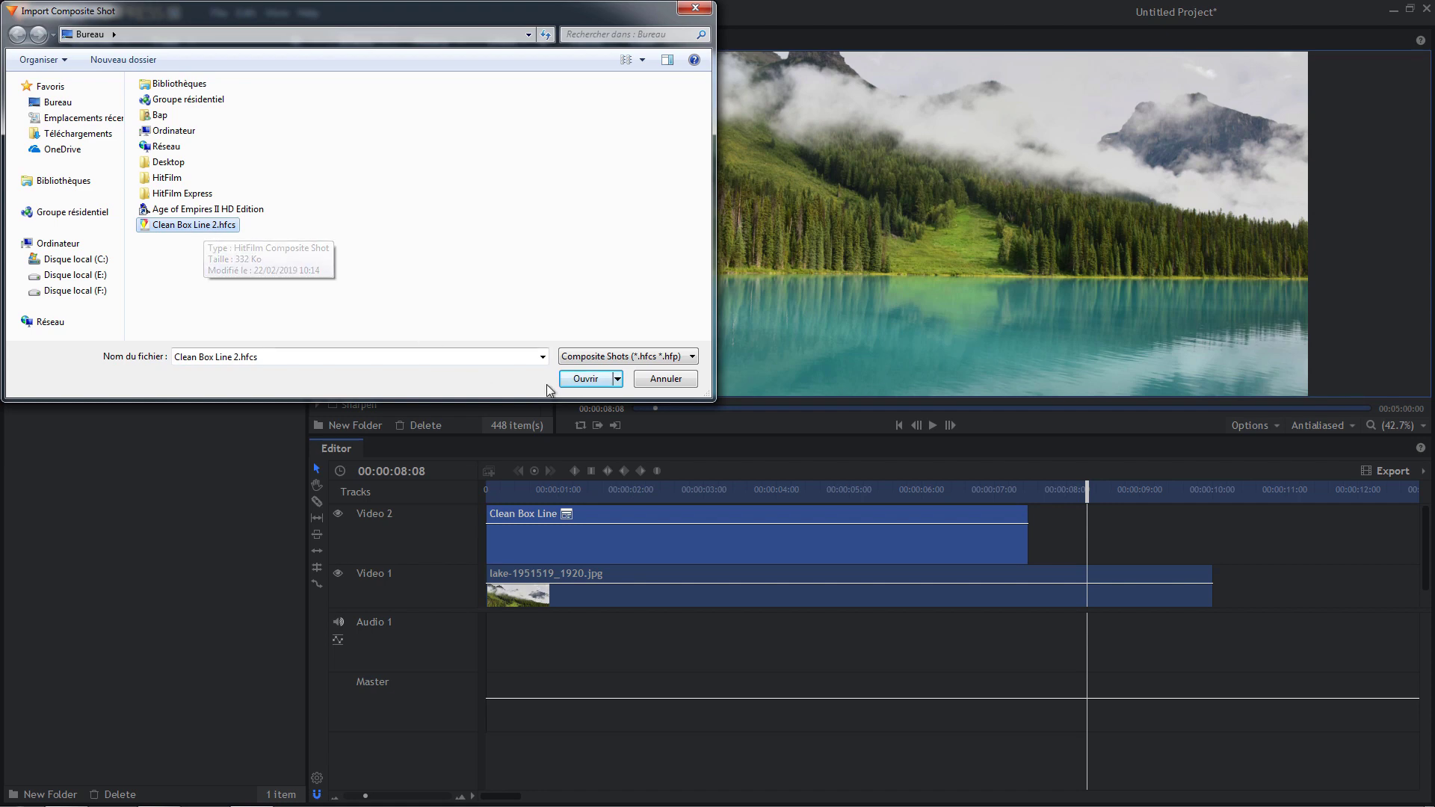
left_click(591, 380)
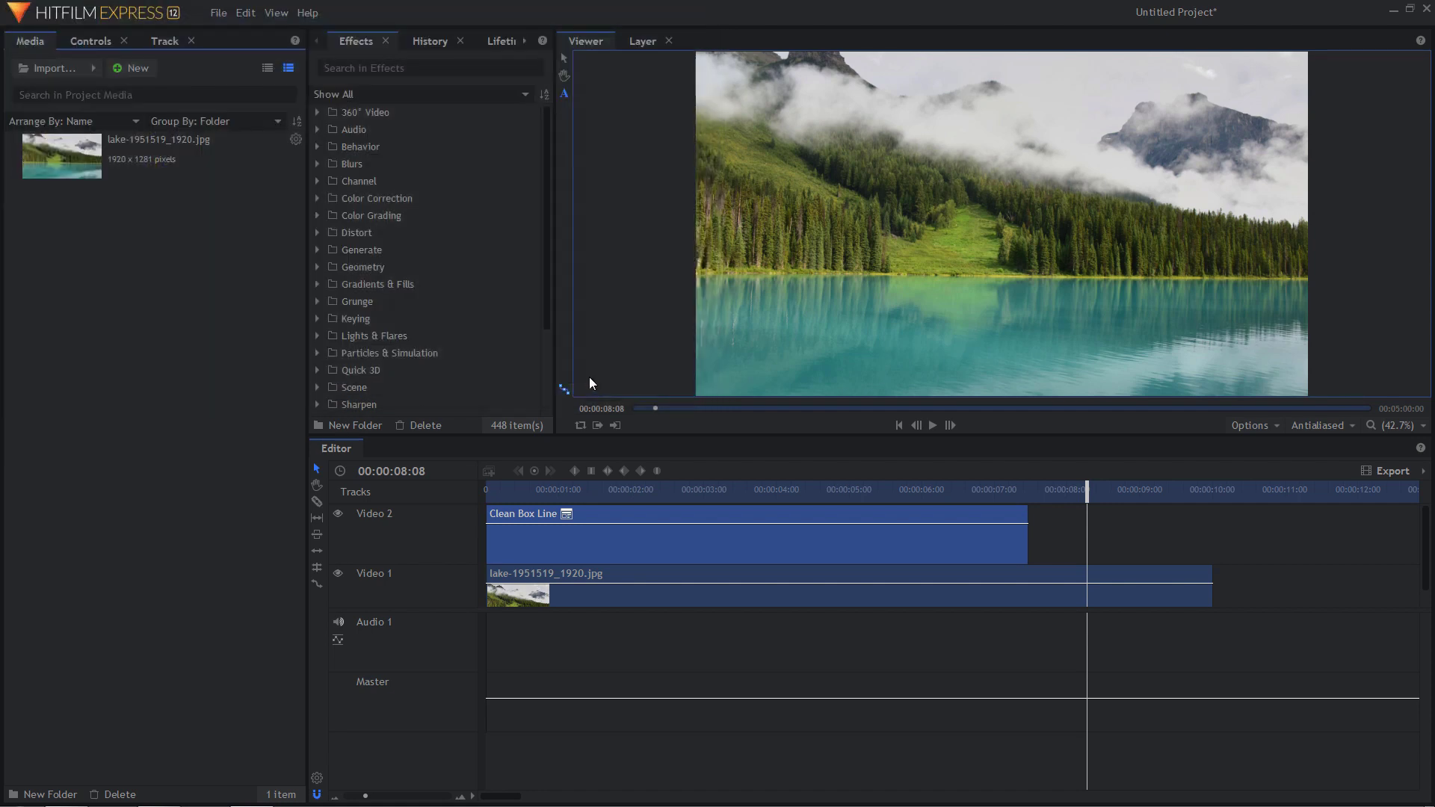
- Replace the old title clip on Video 2 with the newly imported Clean Box Line, starting at the beginning of the timeline
left_click(926, 543)
key("Delete")
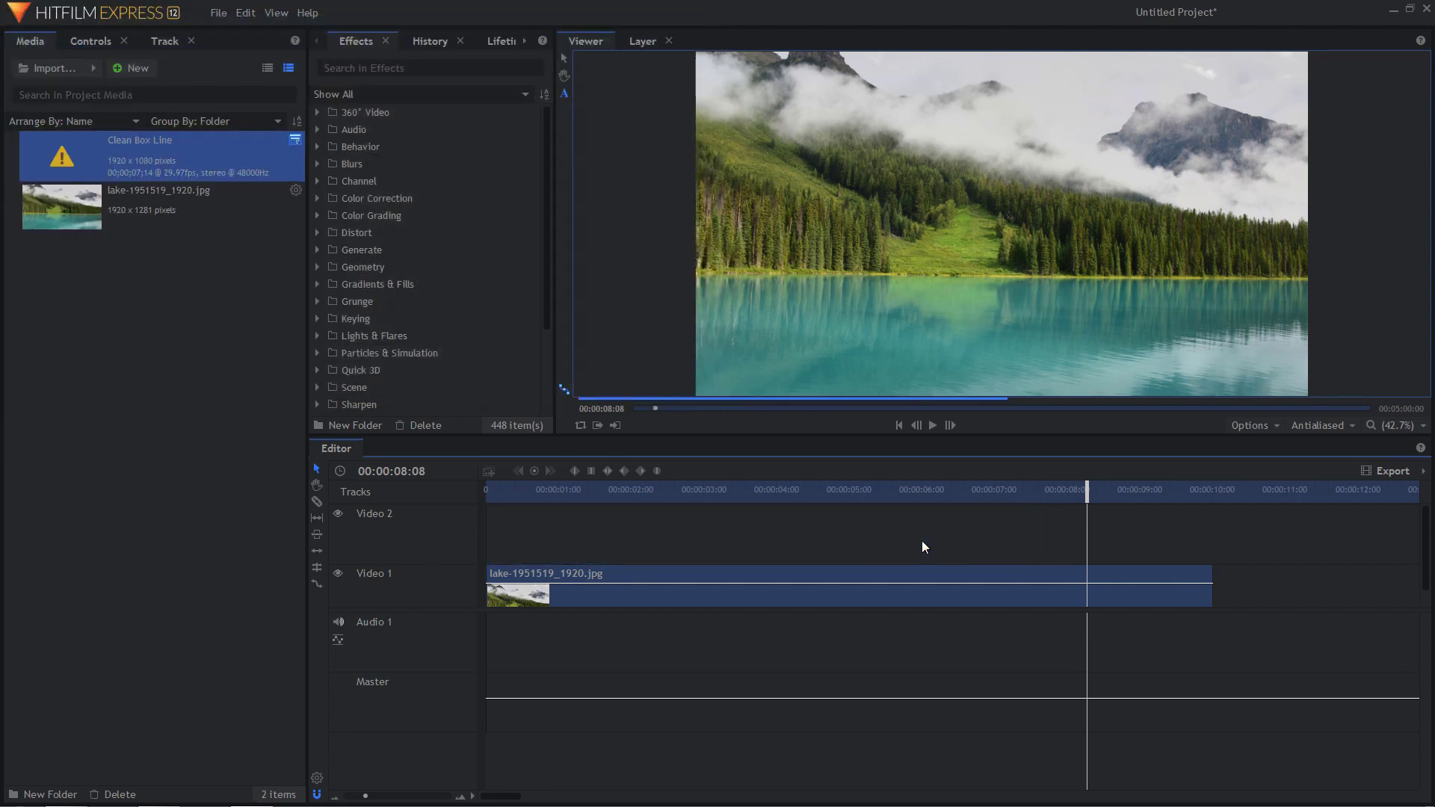
left_click(72, 432)
left_click(148, 155)
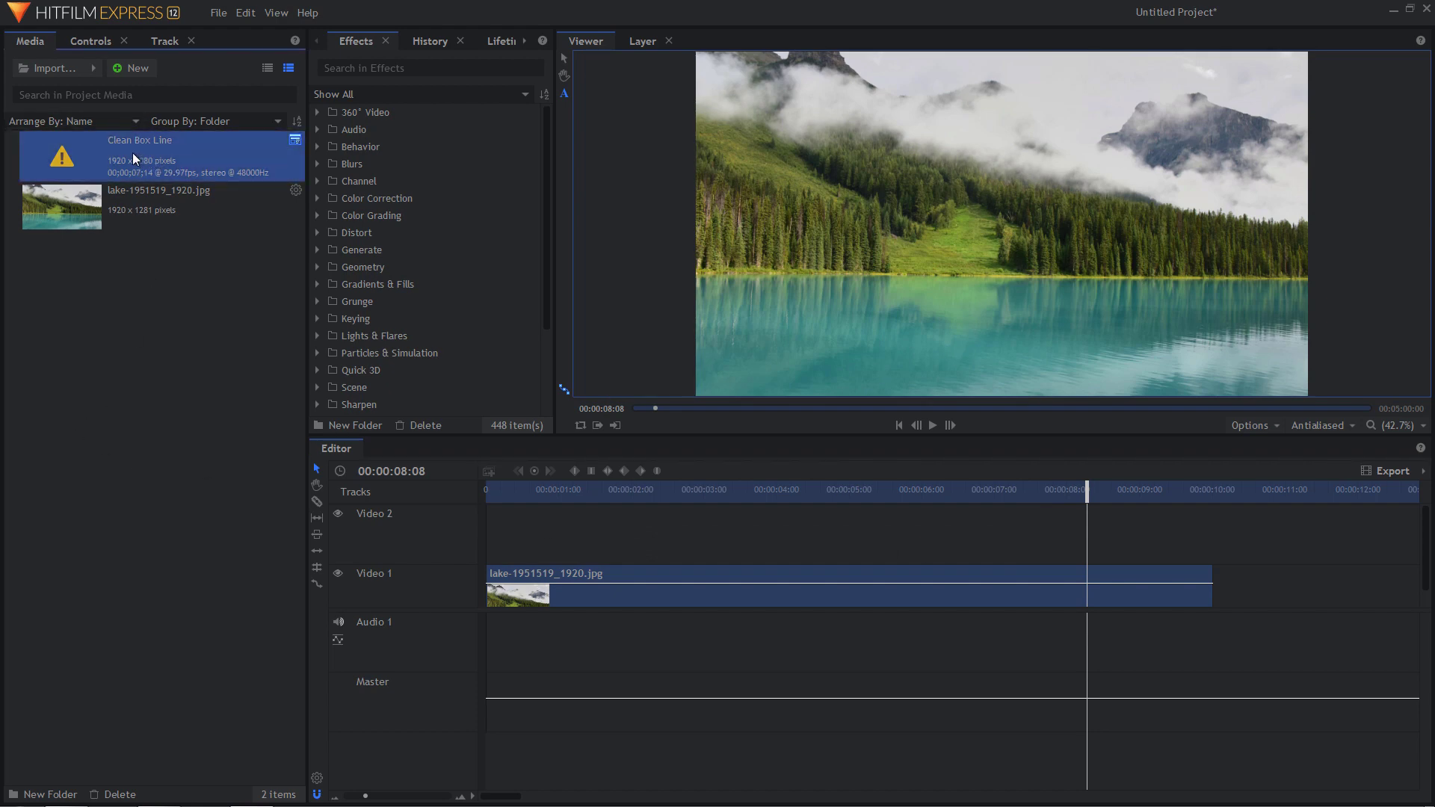
left_click_drag(131, 154, 489, 542)
- Play the timeline from 00:00:00:00 to check the reimported title's text and box animation over the lake
left_click_drag(539, 493, 486, 493)
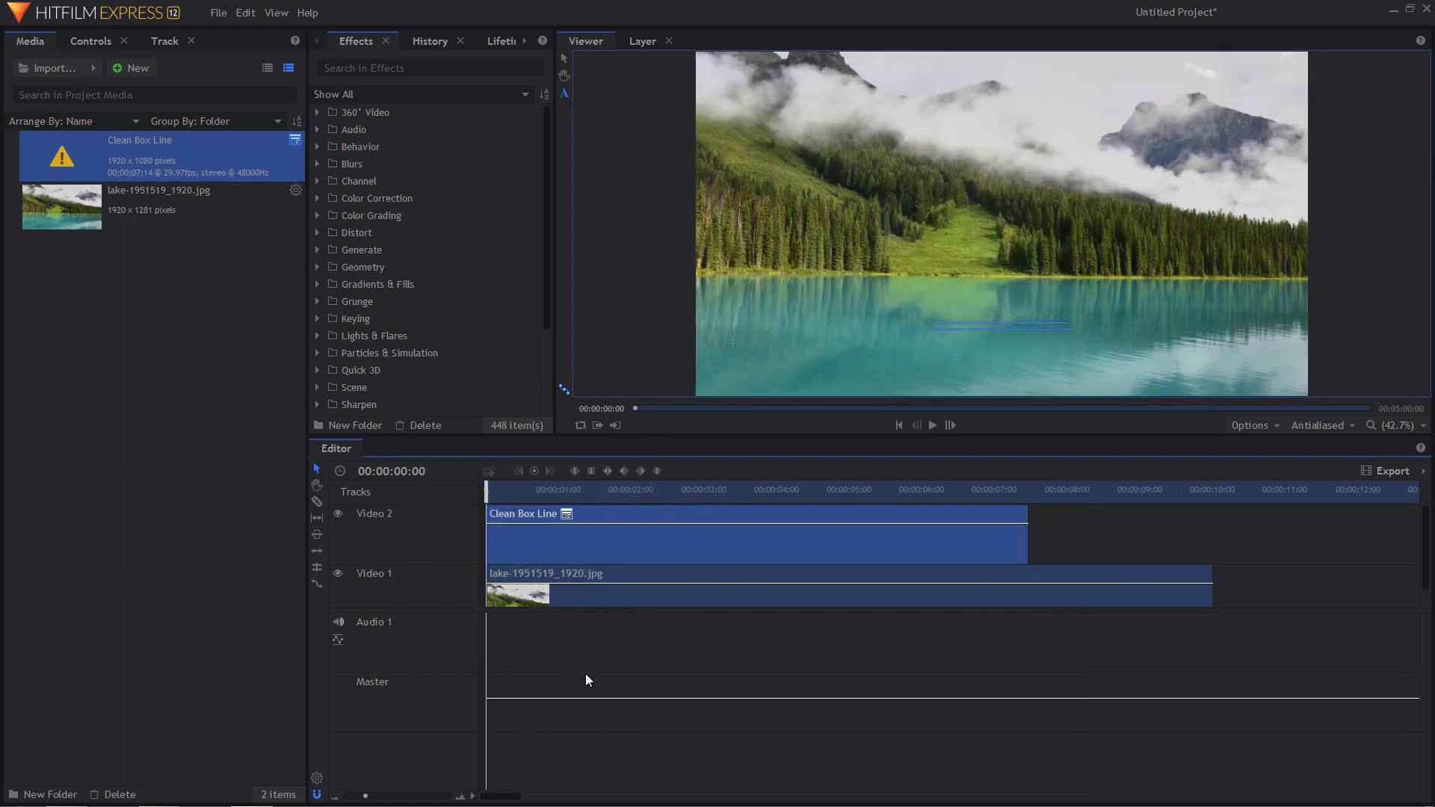
key("space")
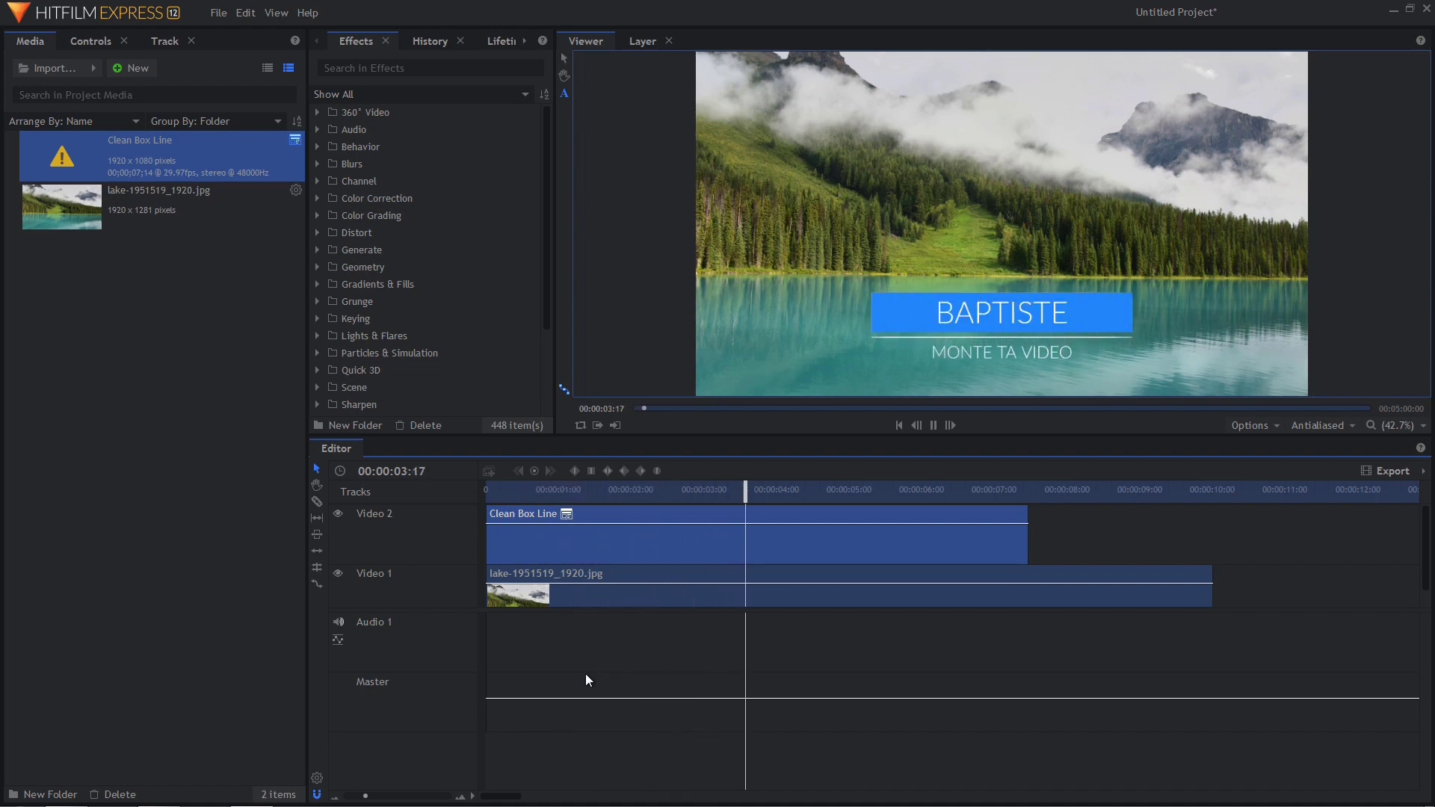
key("space")
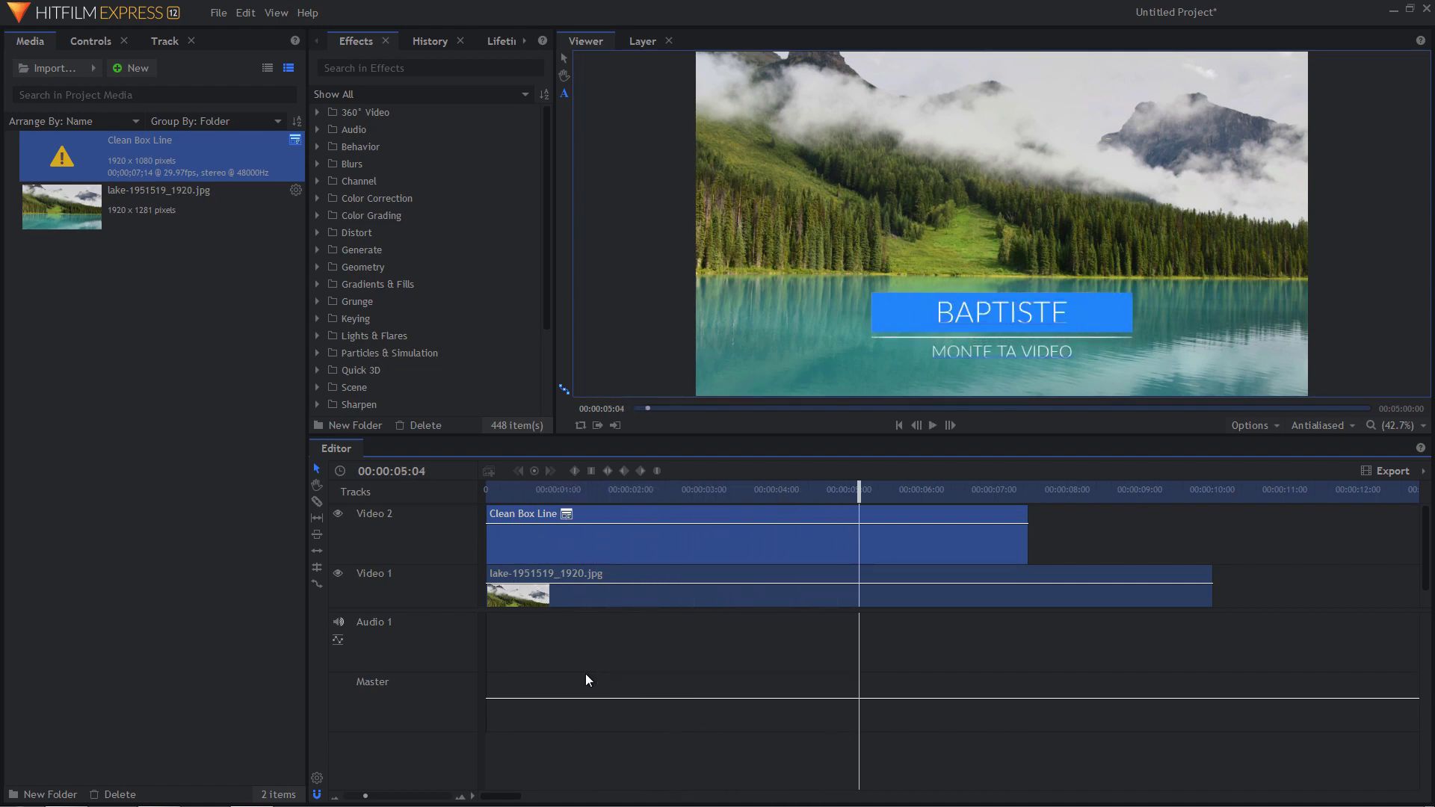
key("space")
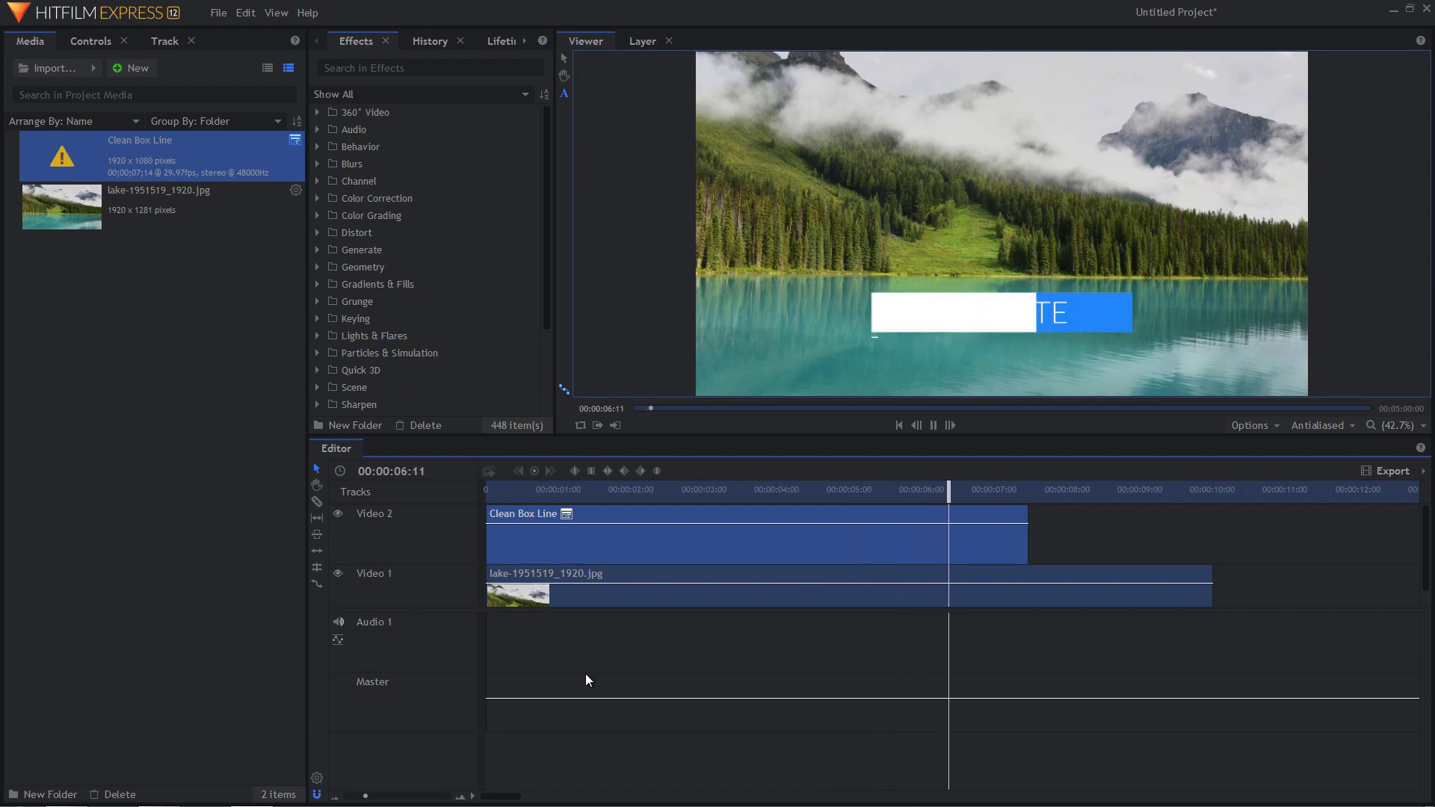
key("space")
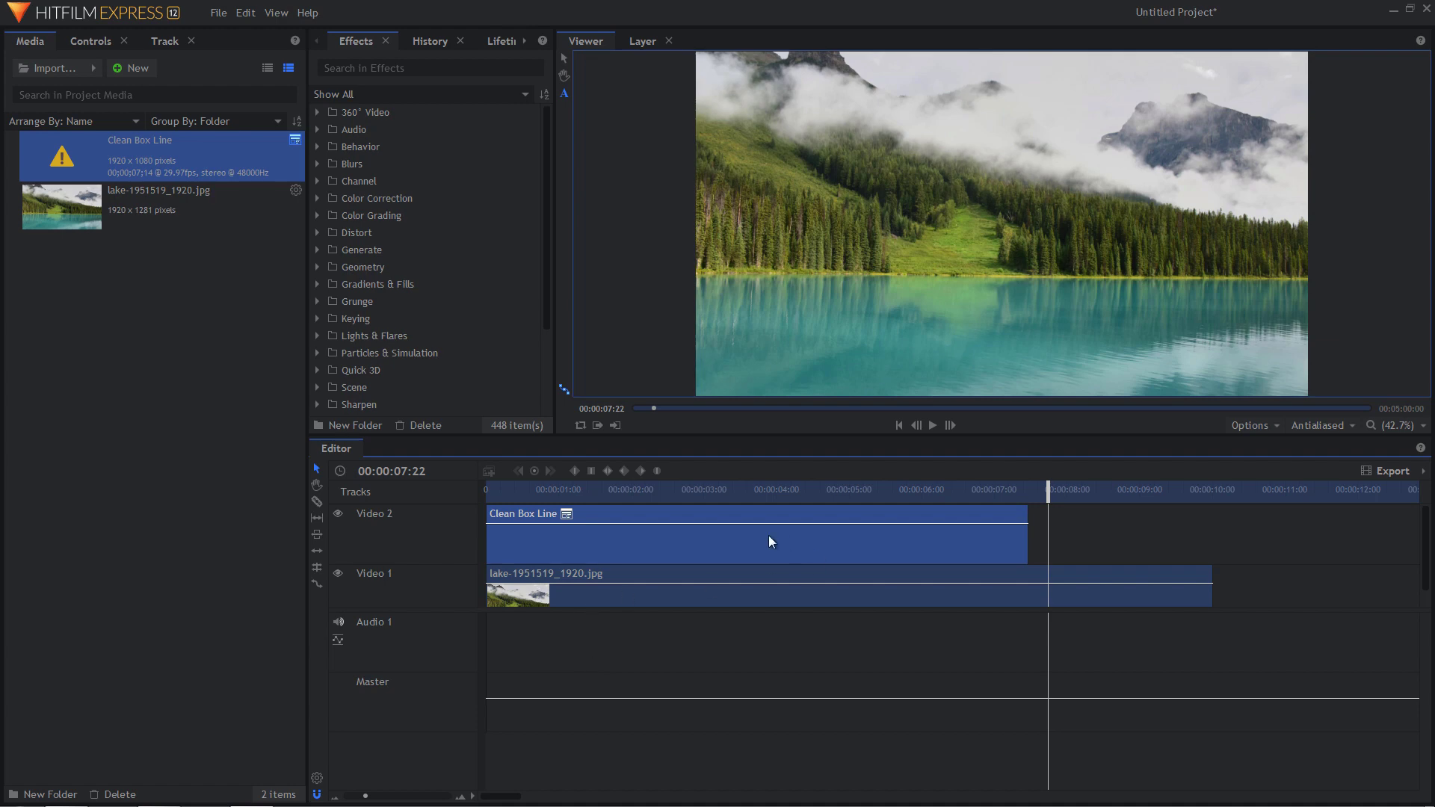
- Delete the Clean Box Line clip from Video 2 and remove its item from the project media
key("Delete")
left_click(130, 160)
key("Delete")
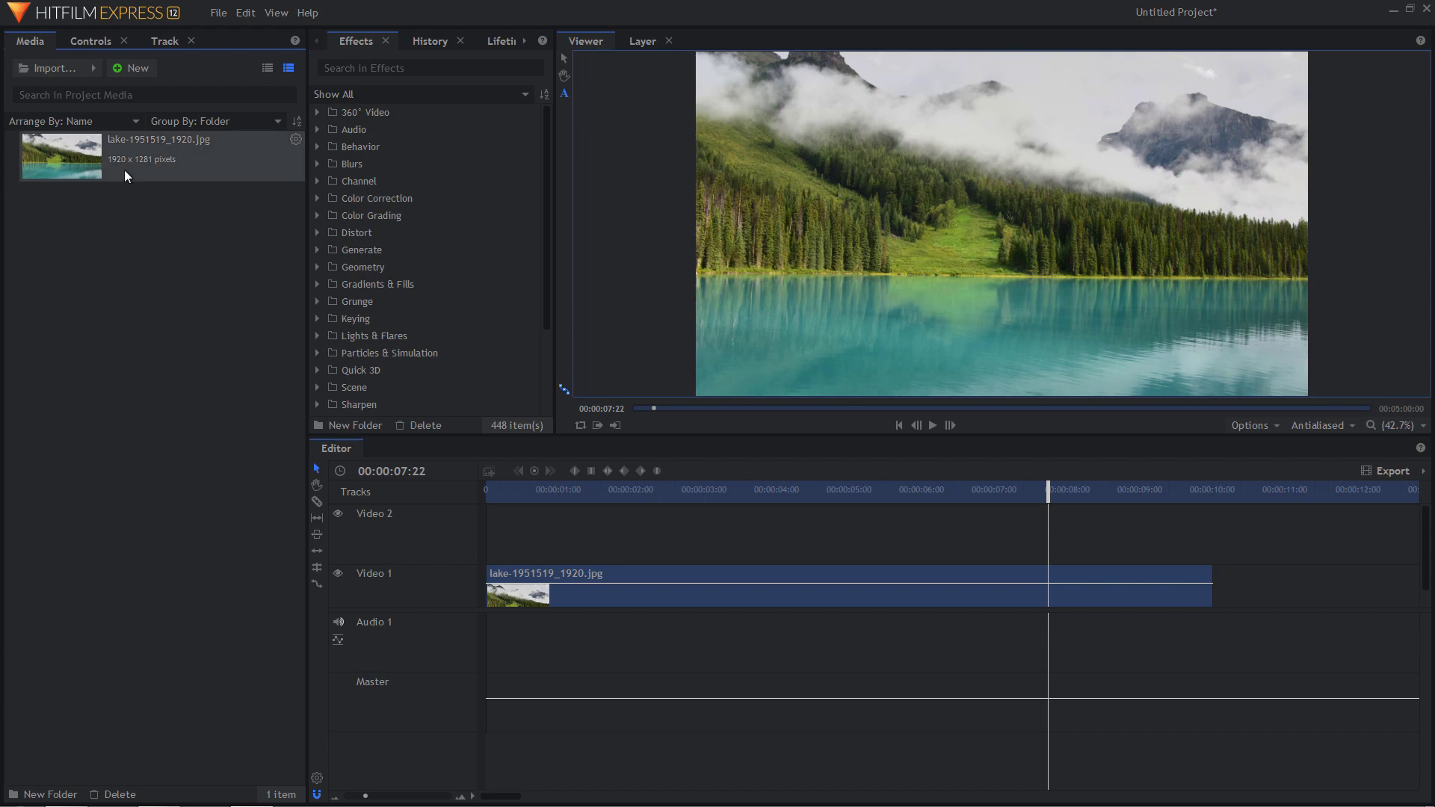
- Import the Clean Box Line 2 template from the installed templates as a regular template
left_click(92, 67)
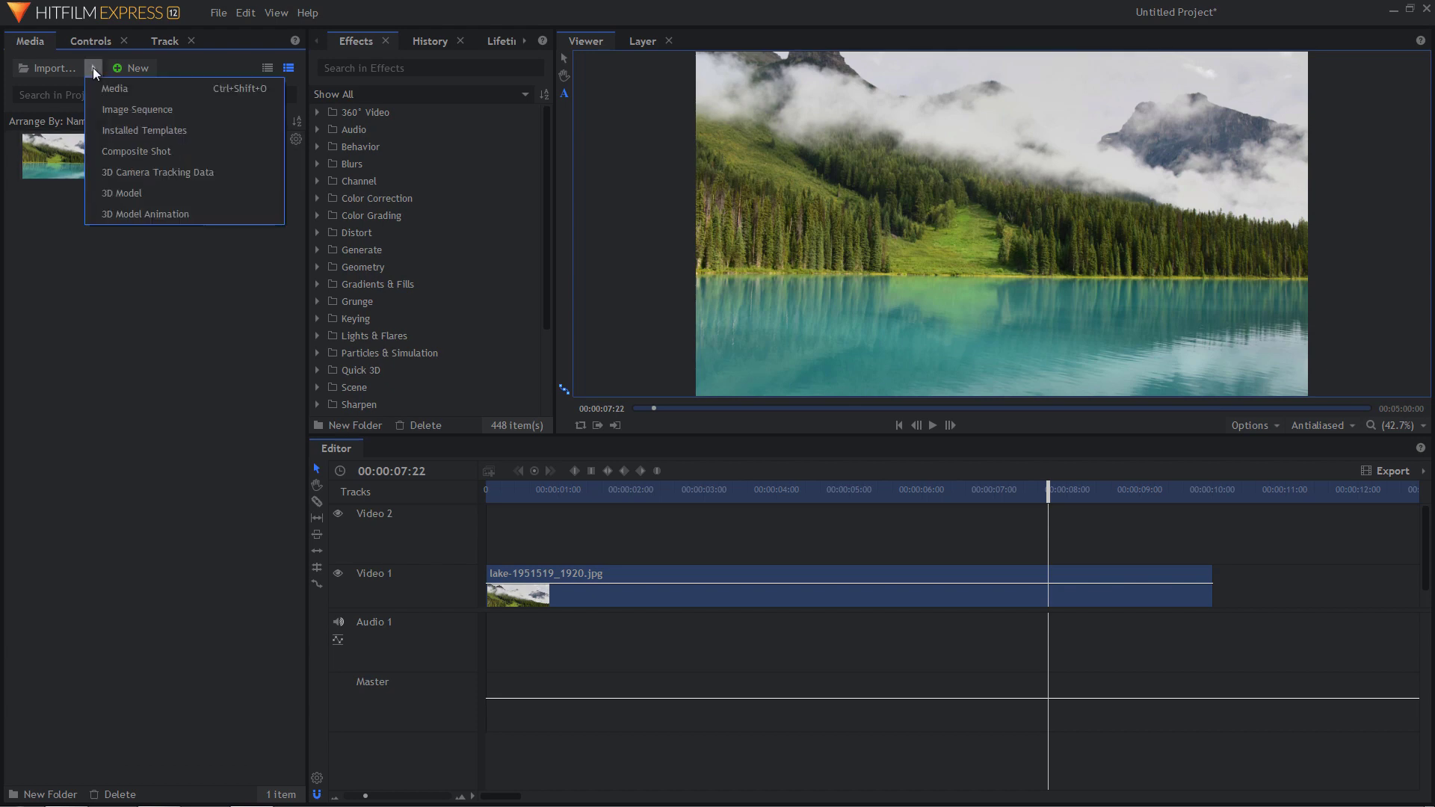
left_click(155, 130)
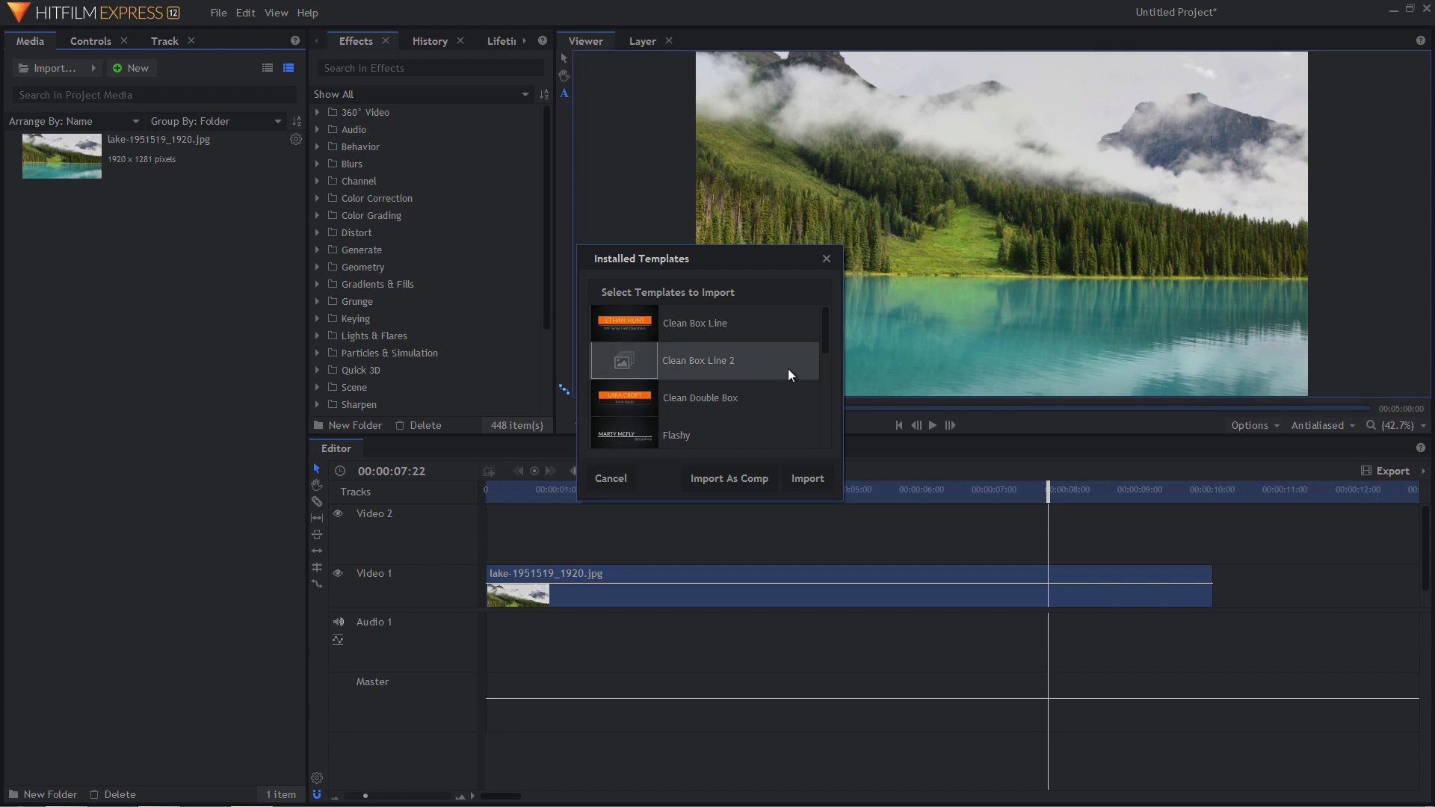
left_click(707, 366)
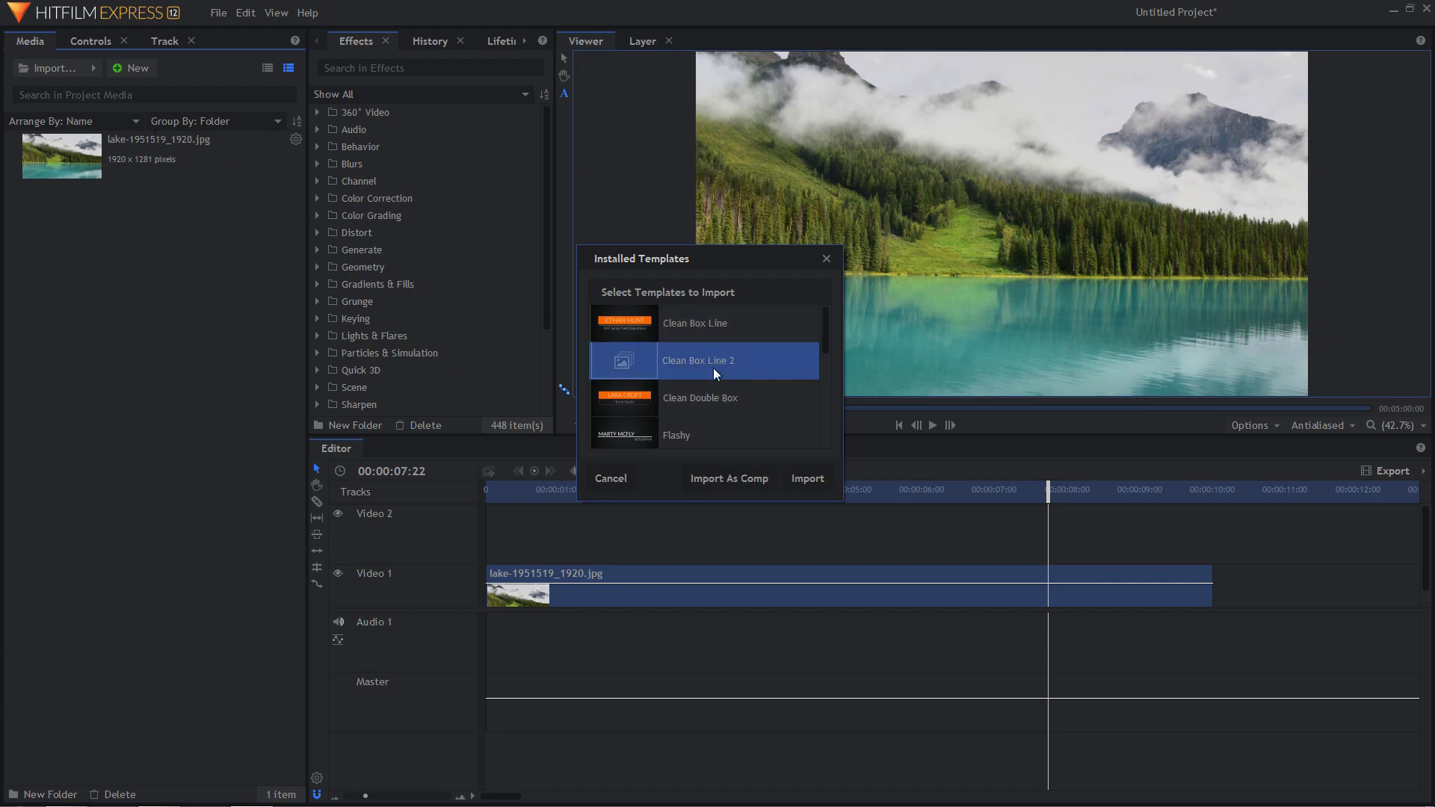
left_click(808, 478)
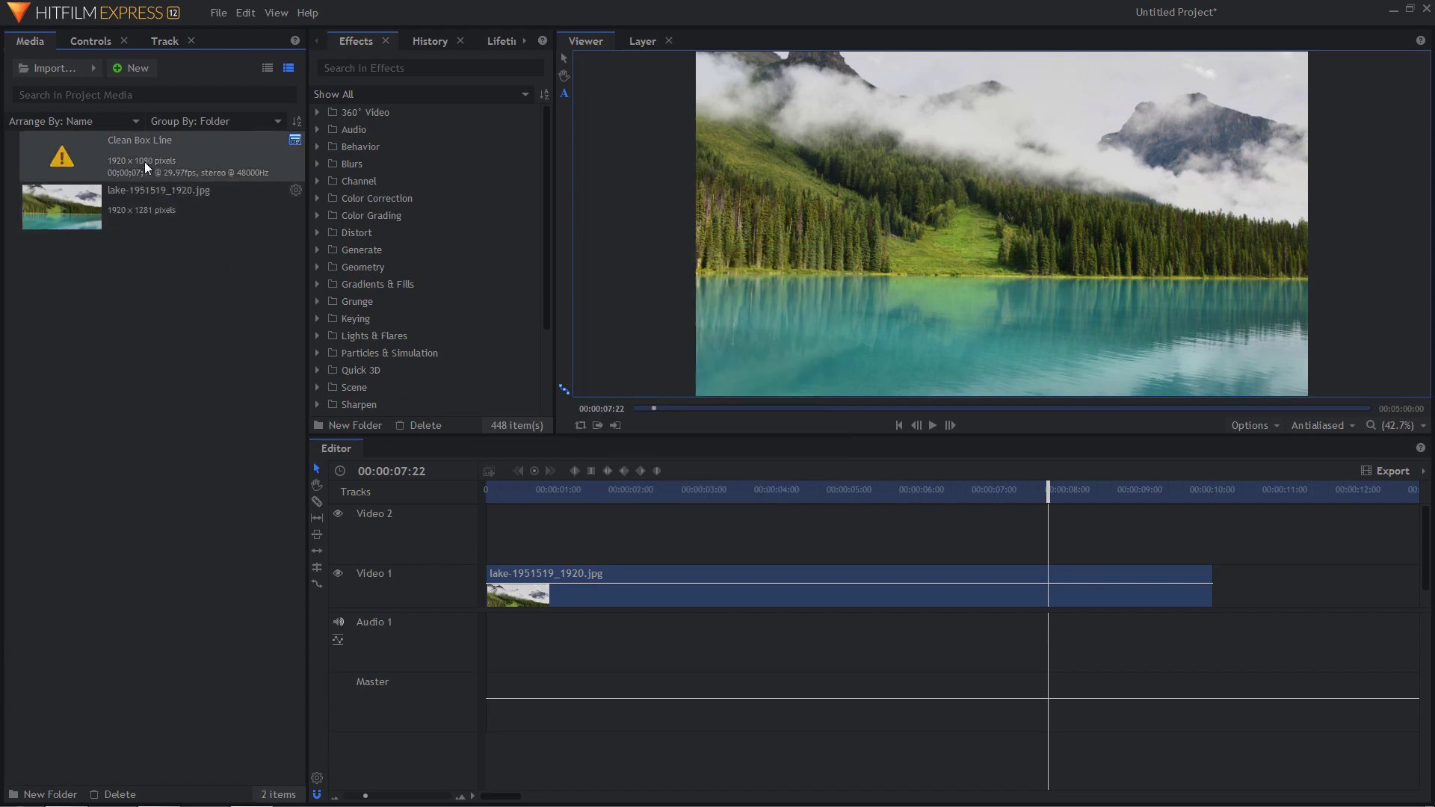
- Try the imported Clean Box Line title on Video 2, scrub to 00:00:03:12 to check it, and delete the clip
left_click_drag(142, 158, 523, 535)
left_click_drag(668, 514, 678, 501)
left_click_drag(684, 493, 733, 512)
key("Delete")
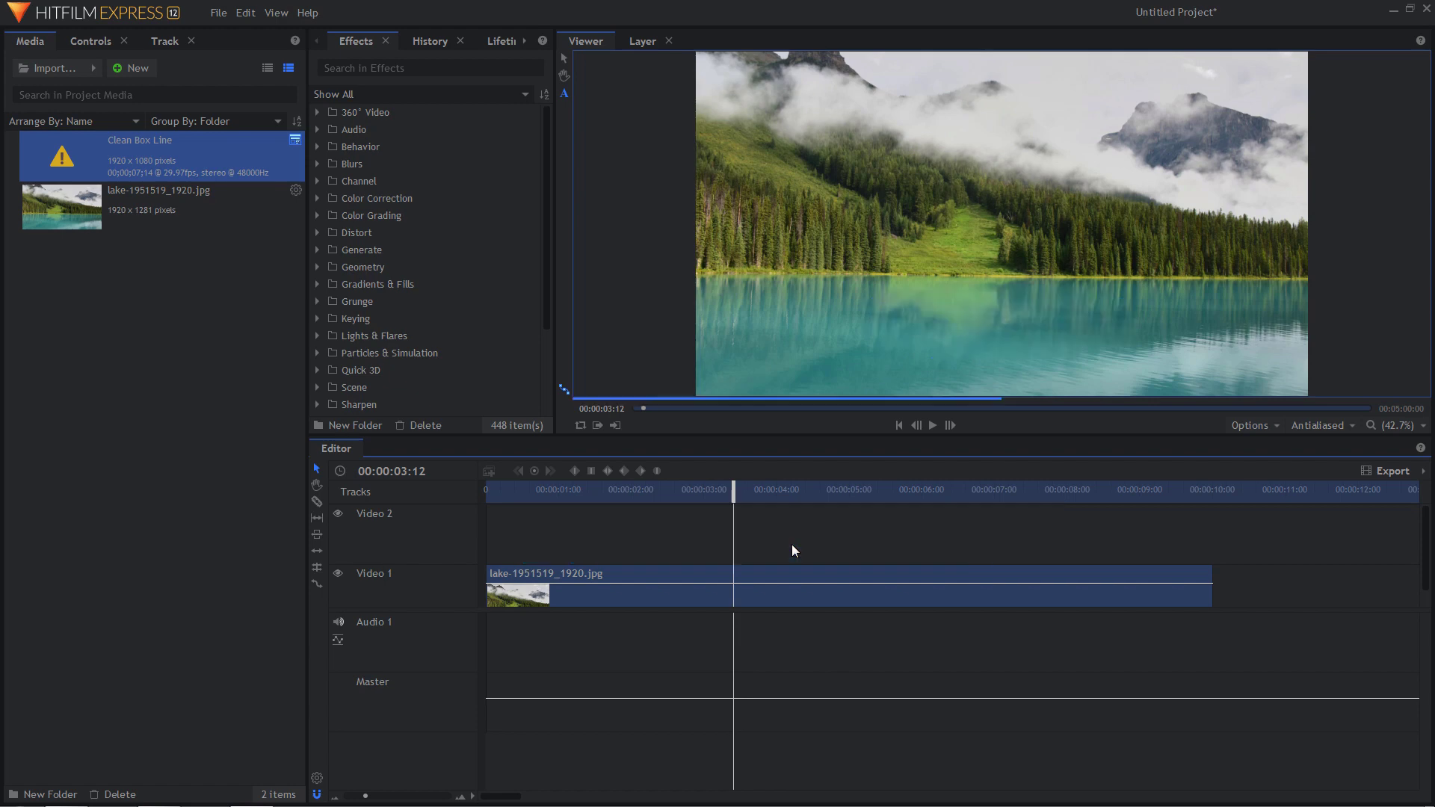
- Browse the installed title templates and import Flashy as a regular template
left_click(93, 68)
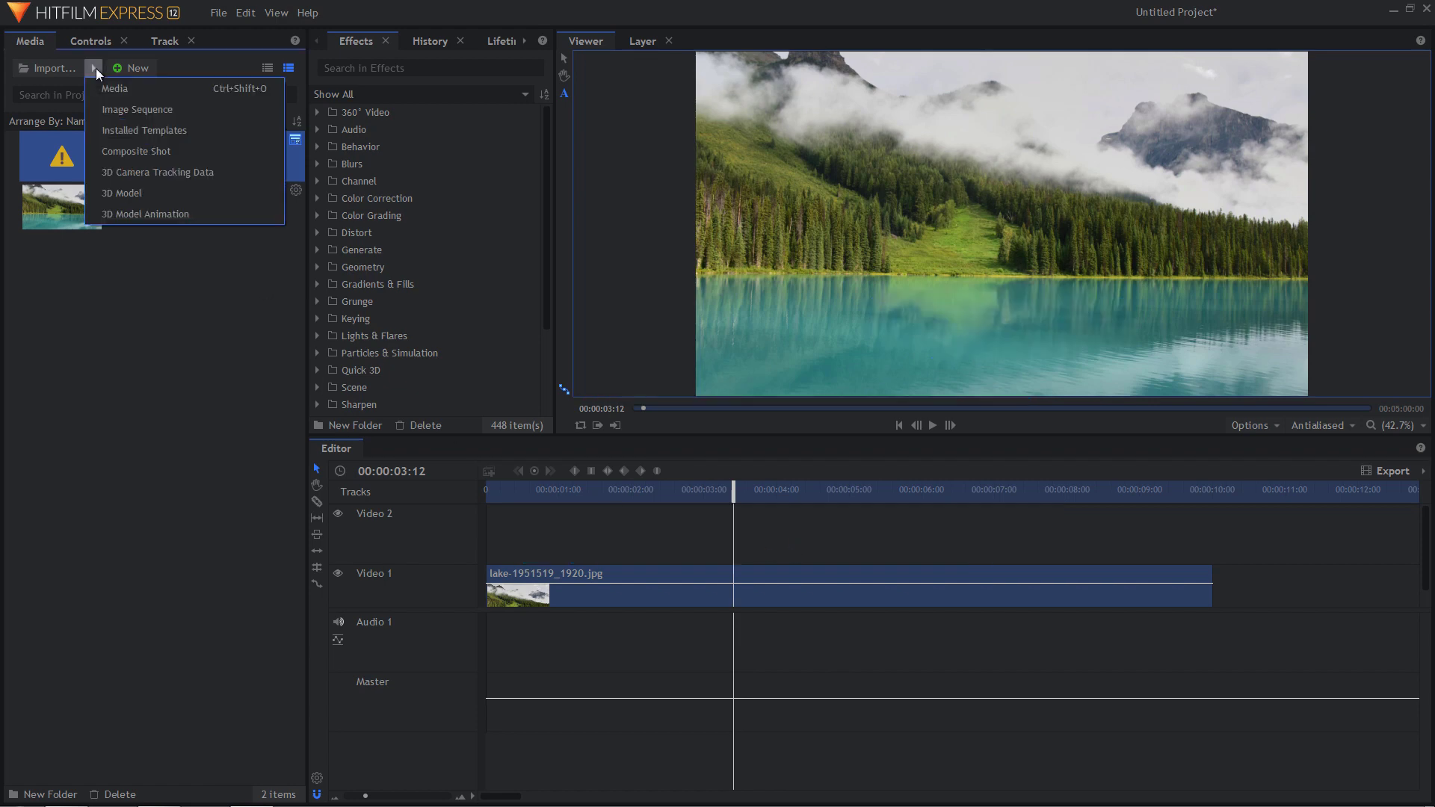
left_click(163, 132)
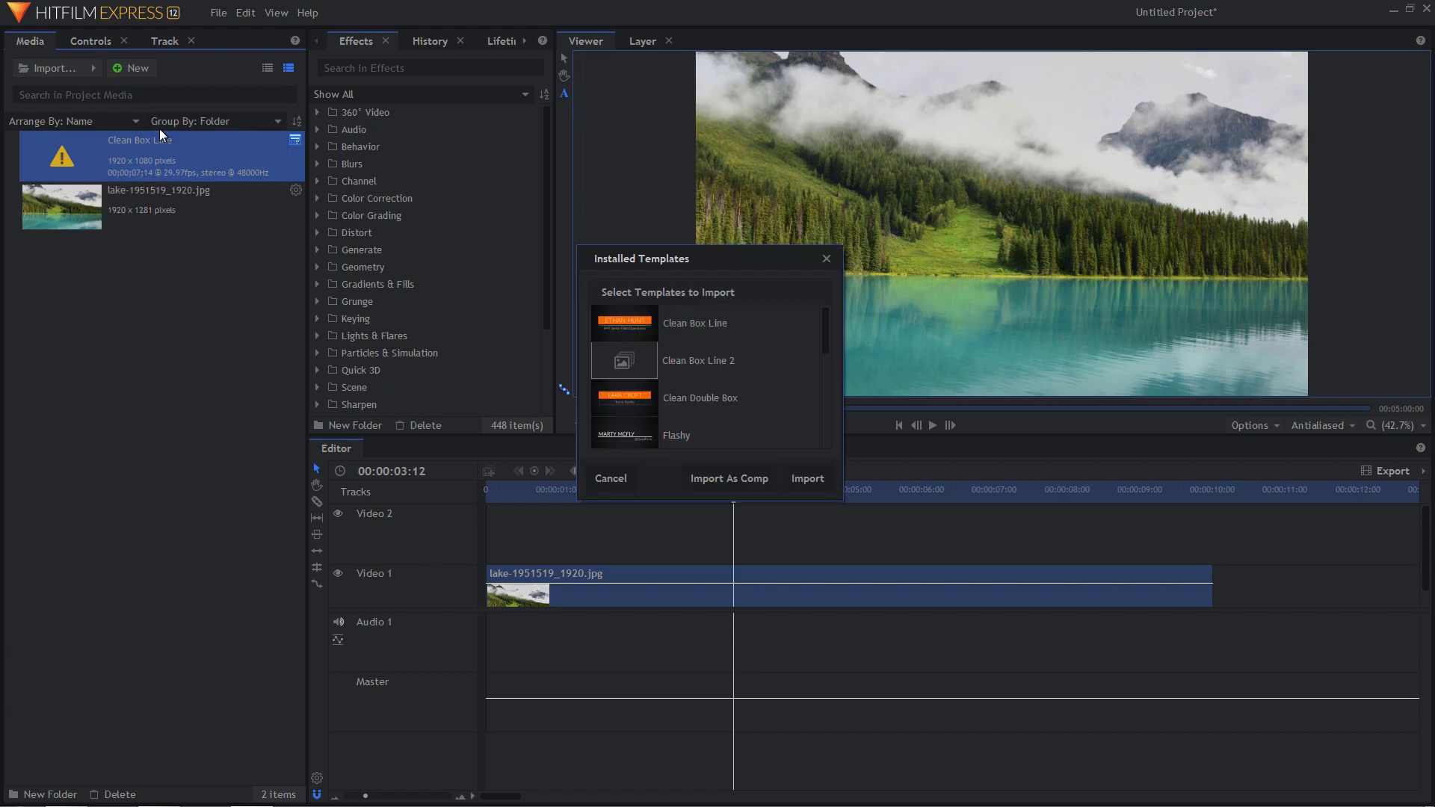
scroll(646, 359, "down", 2)
scroll(645, 360, "up", 3)
left_click(646, 362)
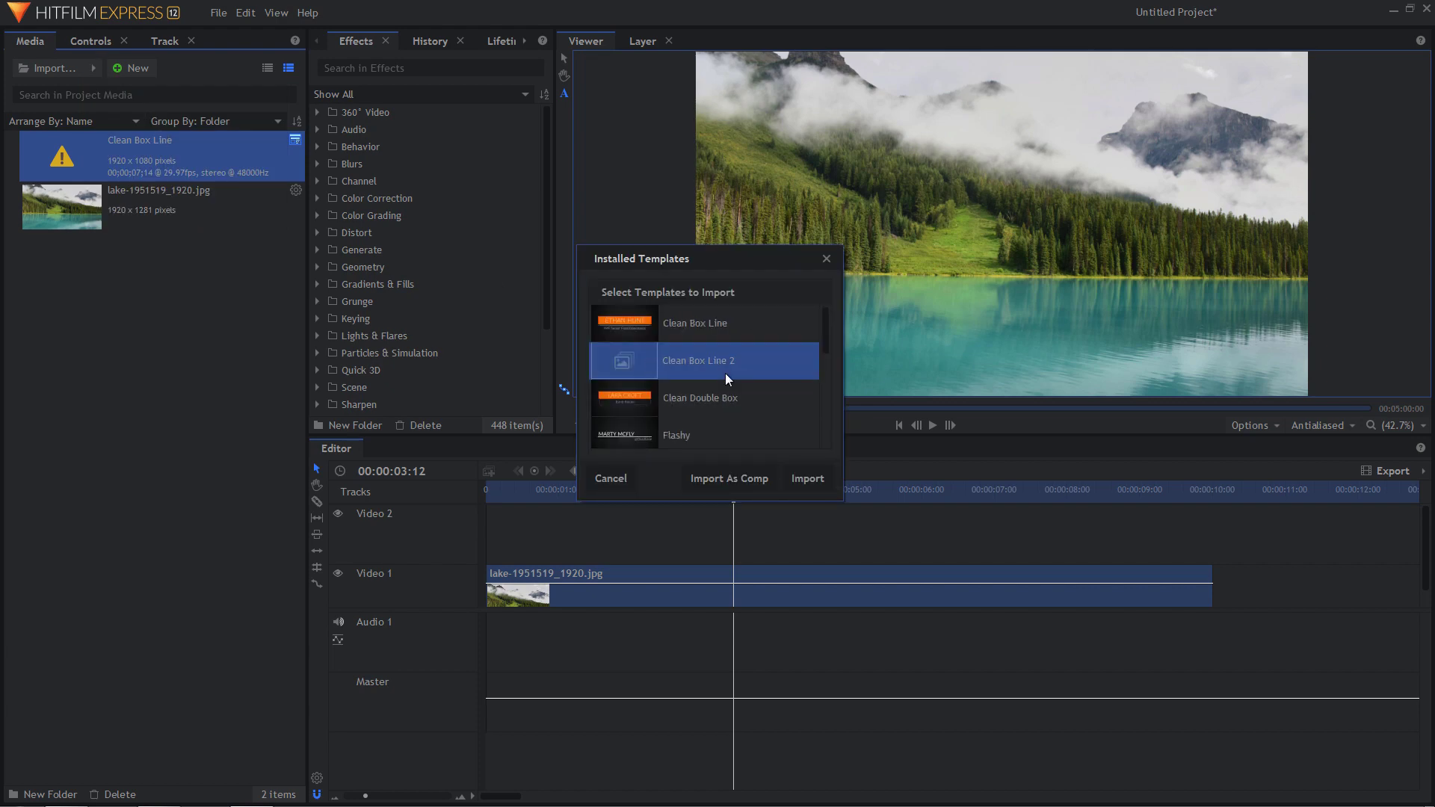
scroll(725, 379, "down", 3)
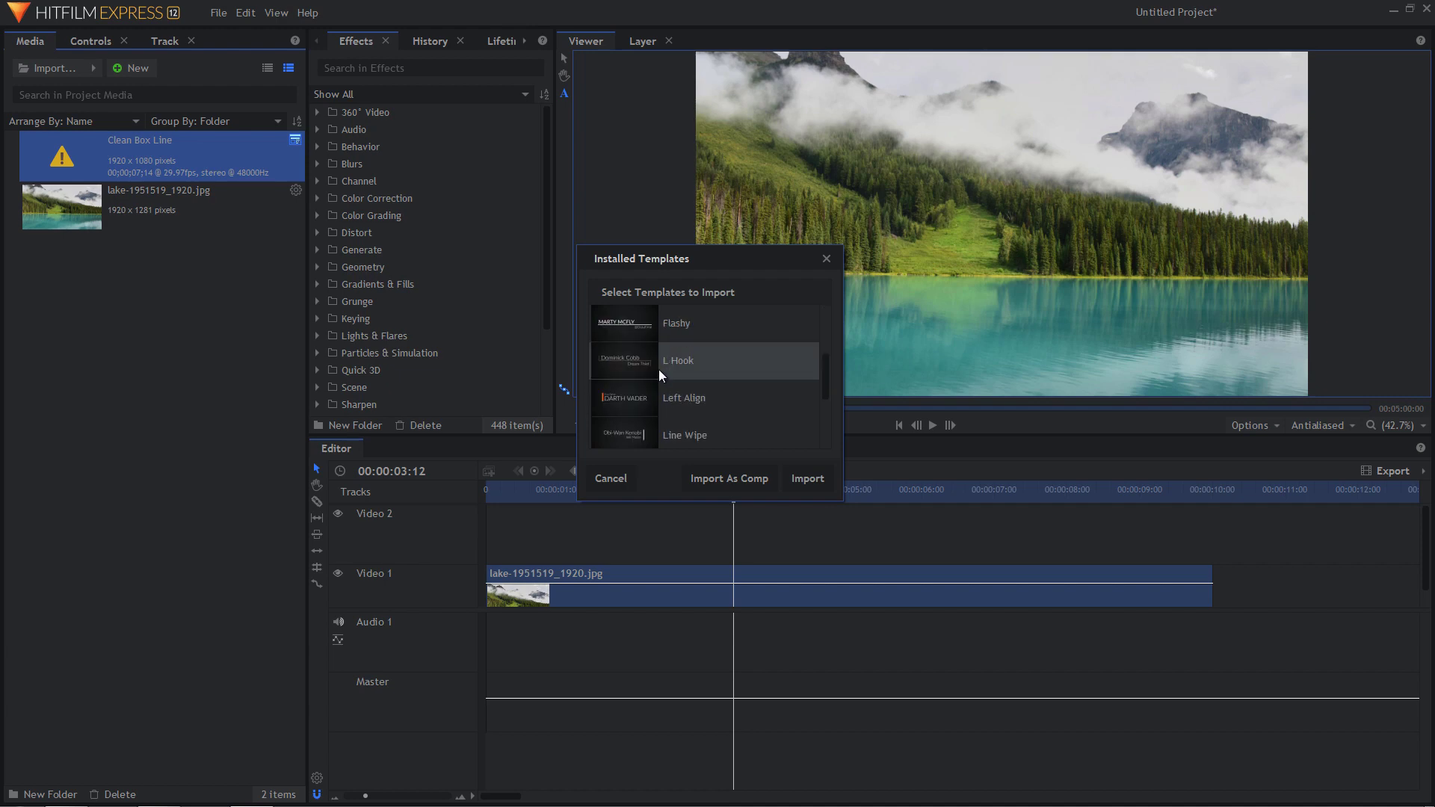
left_click(678, 328)
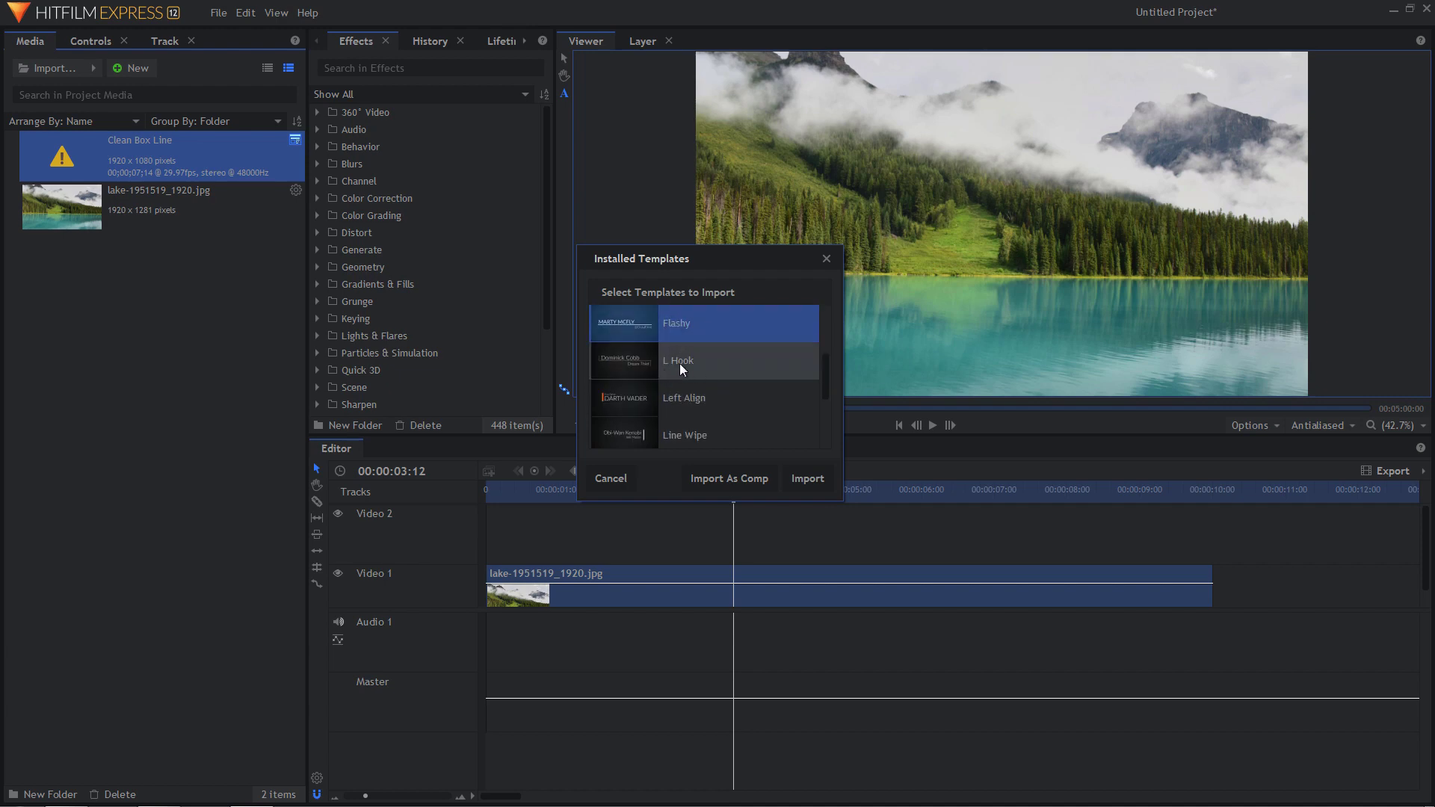
scroll(738, 366, "up", 3)
scroll(738, 365, "down", 3)
left_click(756, 394)
left_click(703, 329)
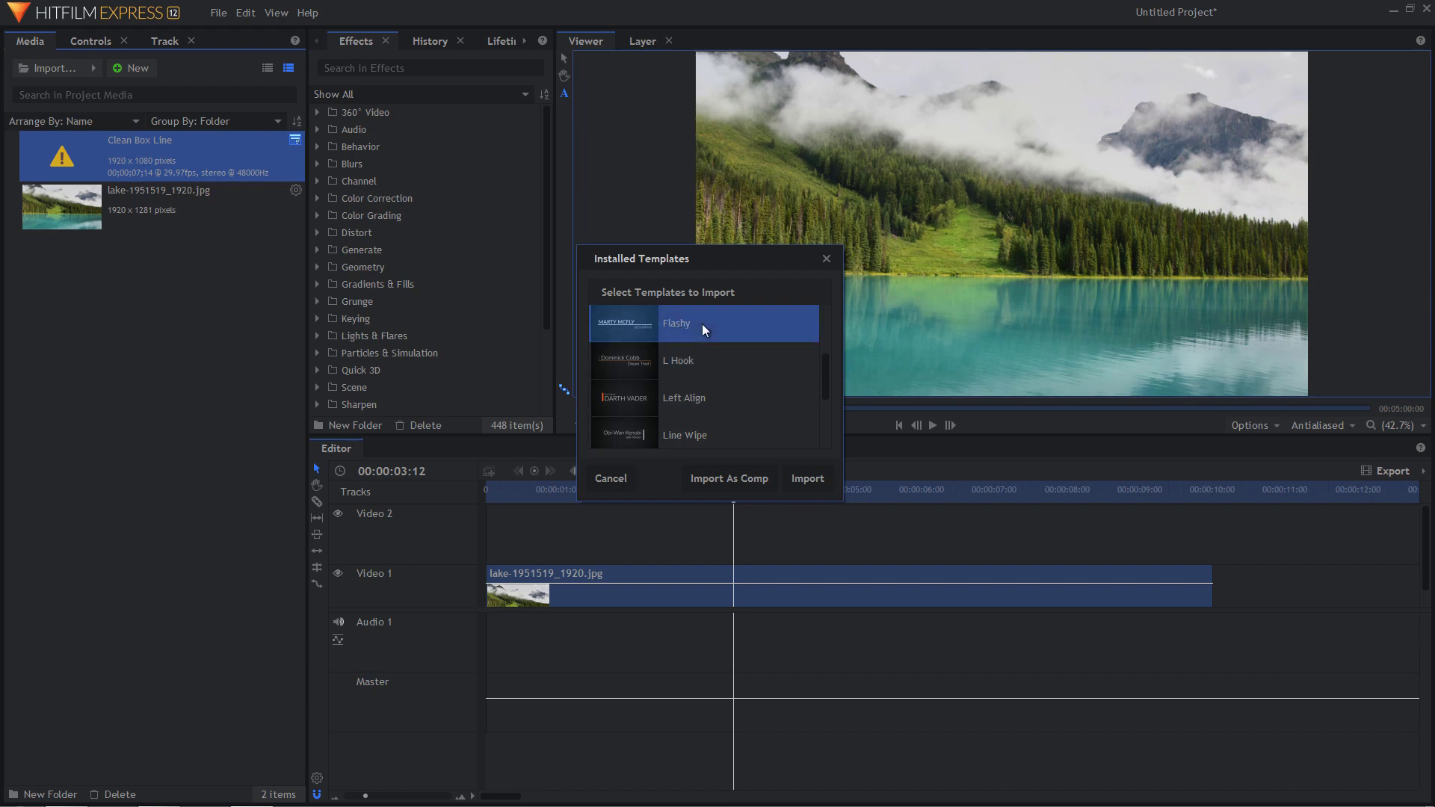
left_click(808, 482)
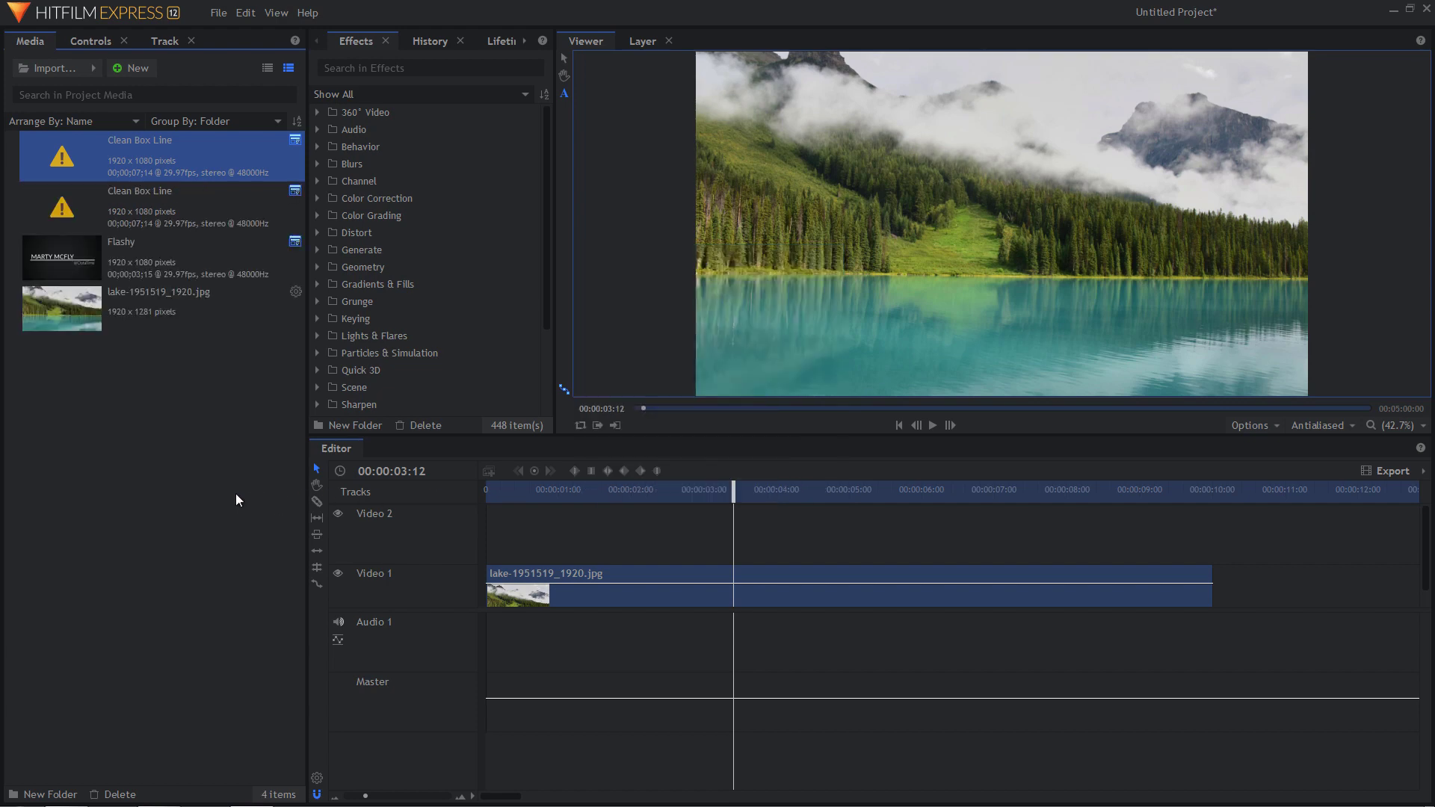
- Delete both Clean Box Line items from the project media
left_click(149, 197)
key("Delete")
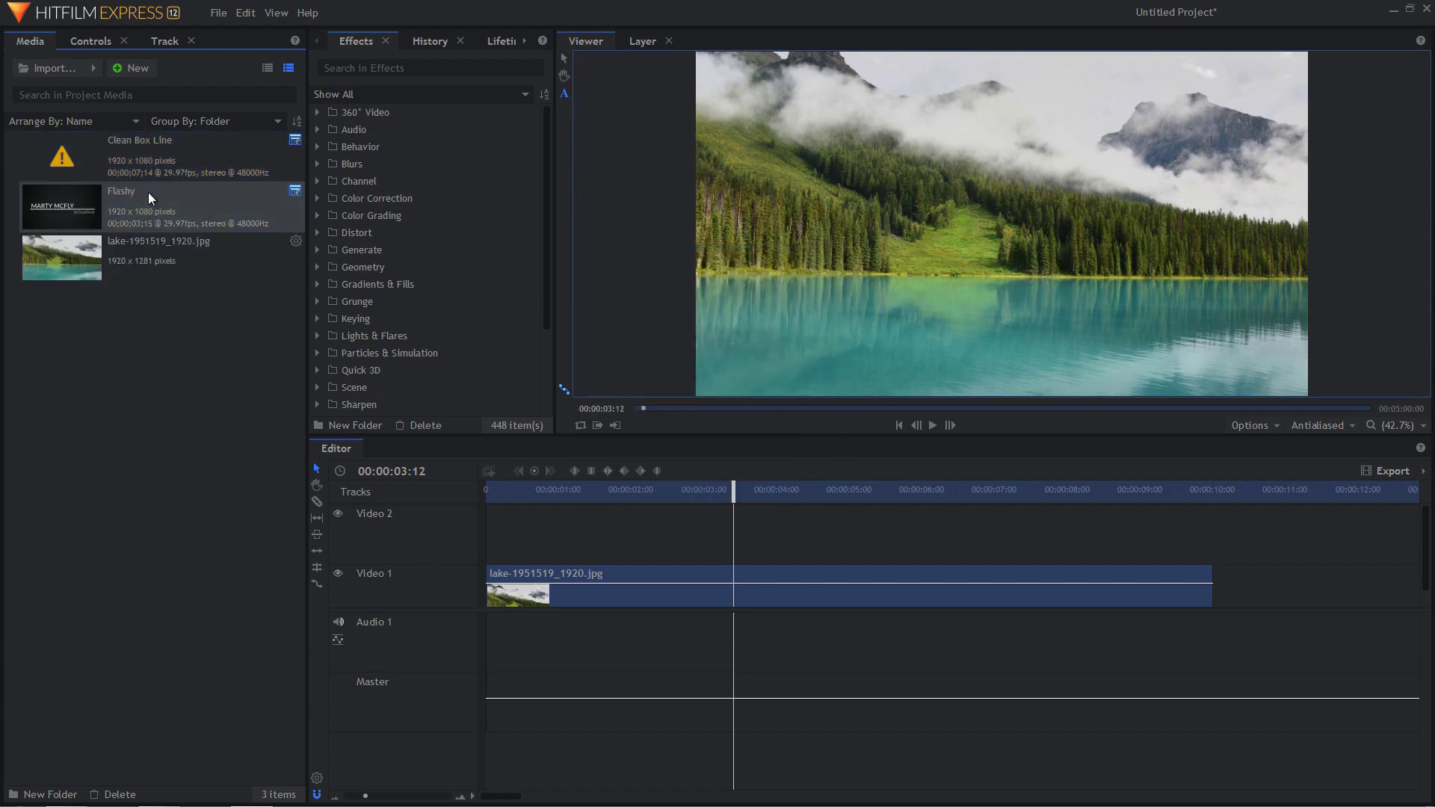
left_click(149, 159)
key("Delete")
- Place the Flashy title at the start of Video 2 above the lake image and move the playhead to 00:00:00:28
left_click(135, 174)
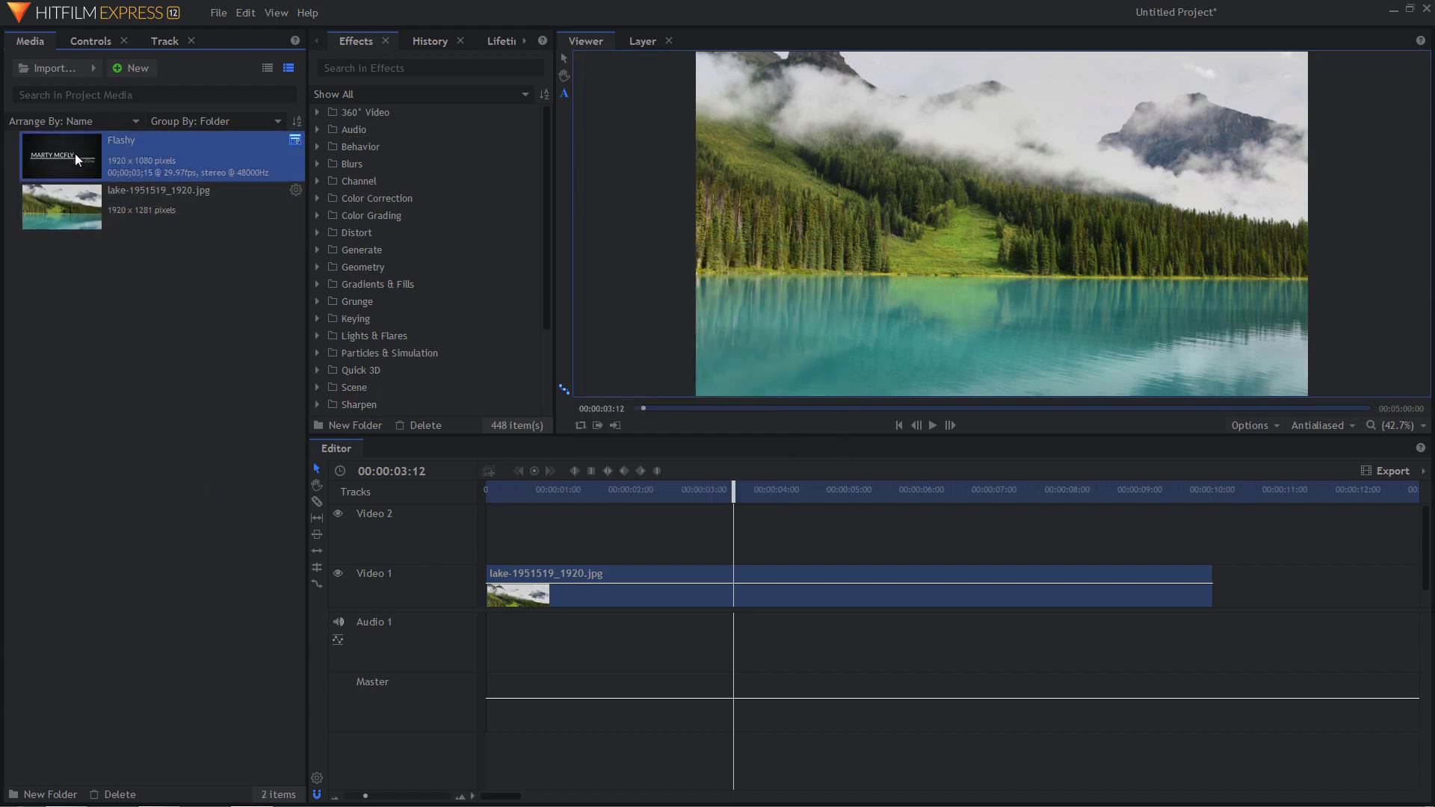
left_click_drag(77, 158, 553, 498)
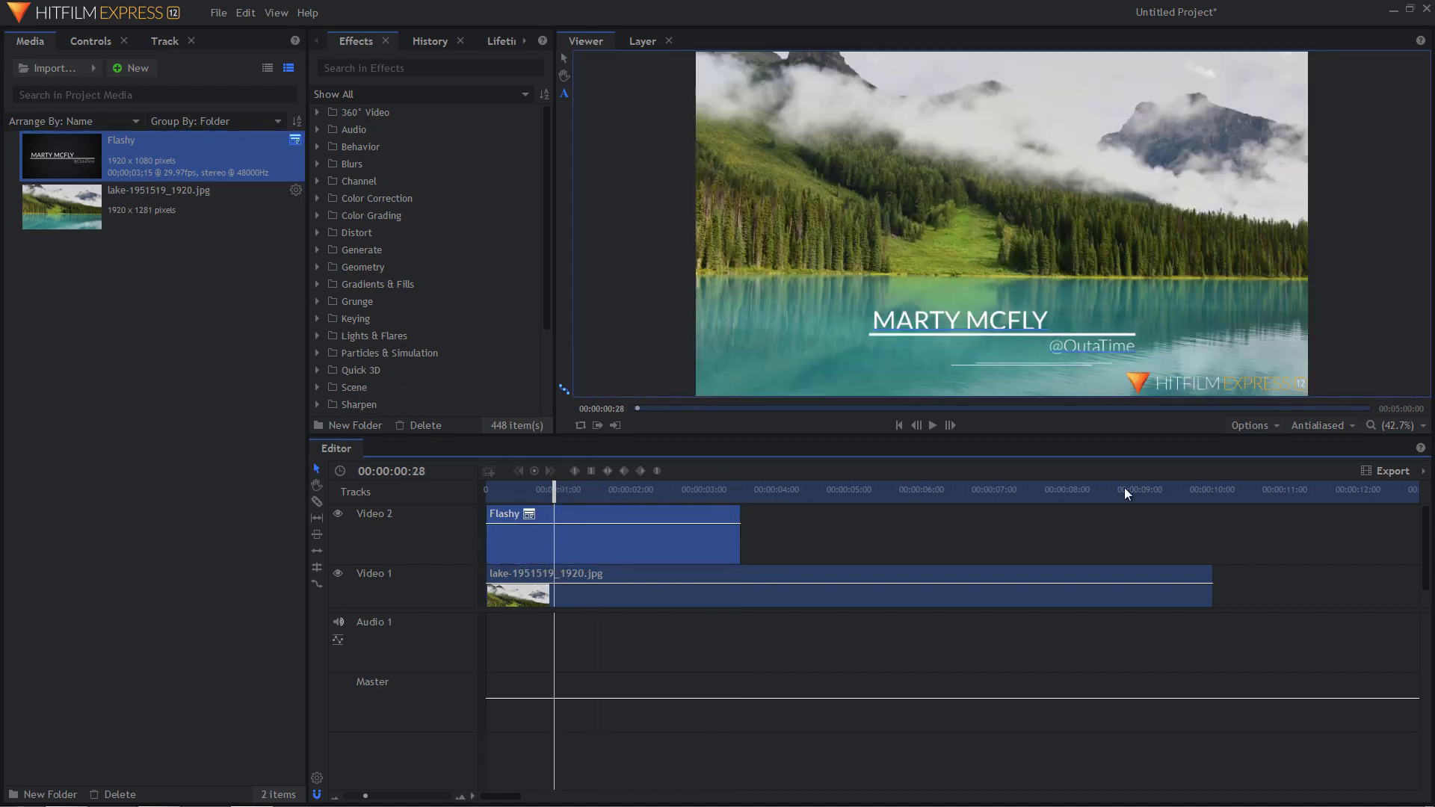